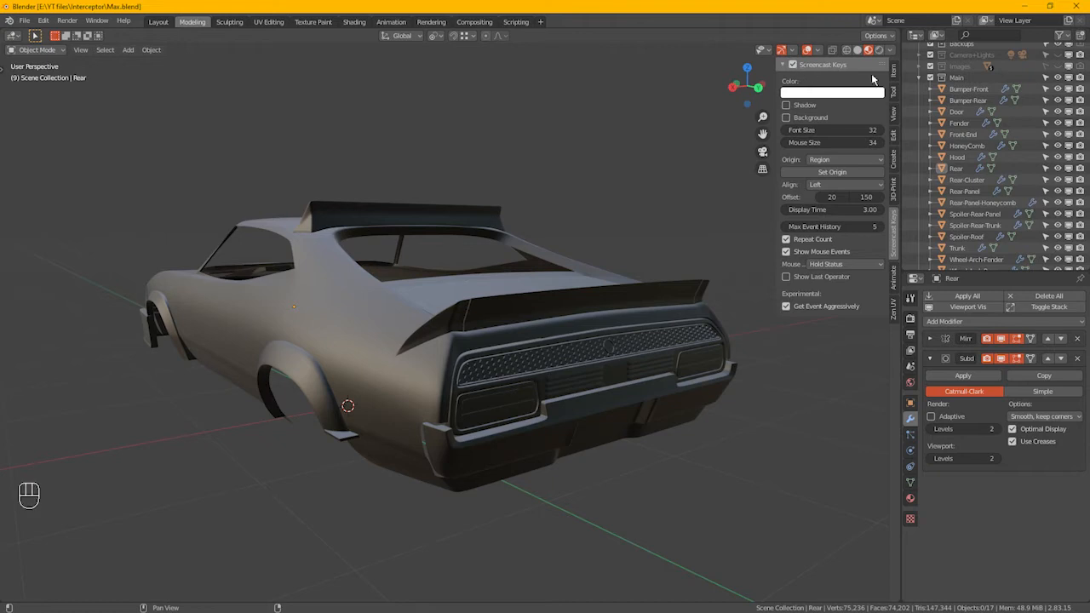
# - Select the Rear-Cluster tail lights and turn off the Mirror modifier's display in the viewport
pyautogui.click(895, 73)
pyautogui.moveTo(418, 350); pyautogui.dragTo(486, 389, button='middle')
pyautogui.click(486, 395)
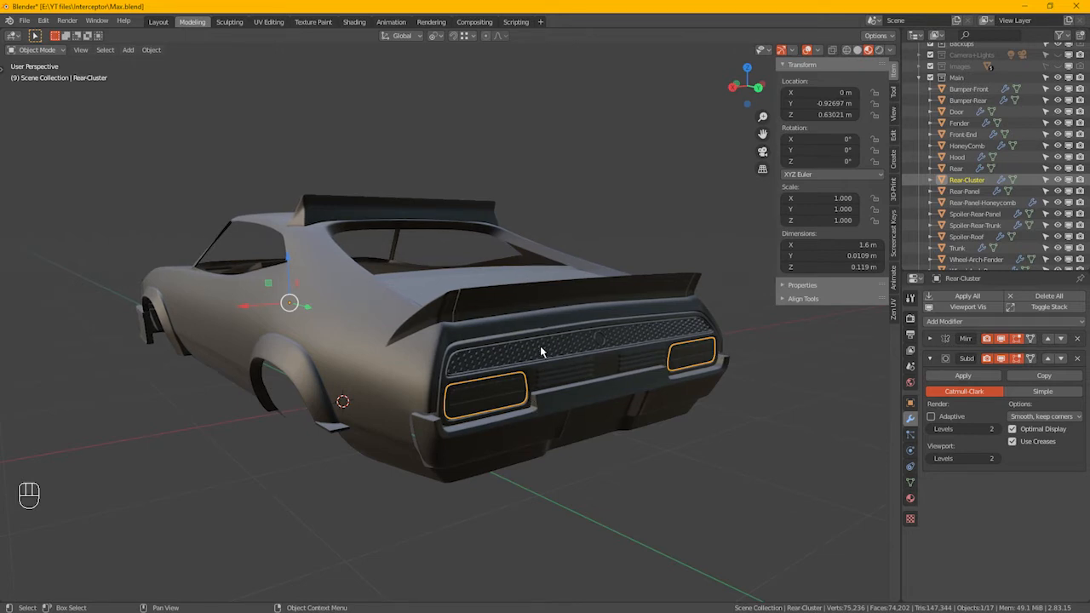
pyautogui.moveTo(537, 386); pyautogui.dragTo(535, 375, button='middle')
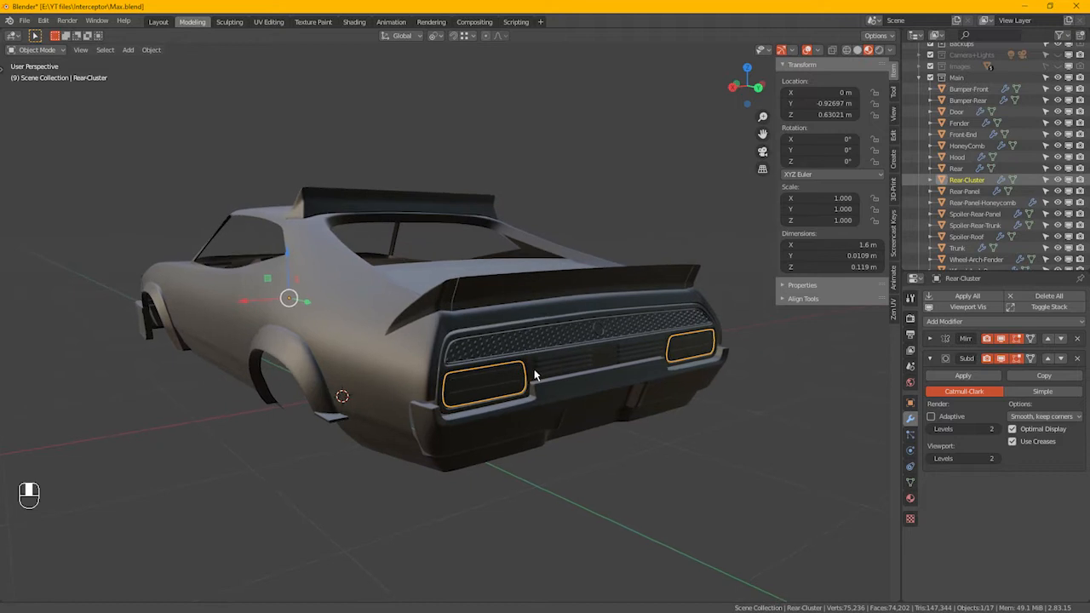
pyautogui.click(1002, 338)
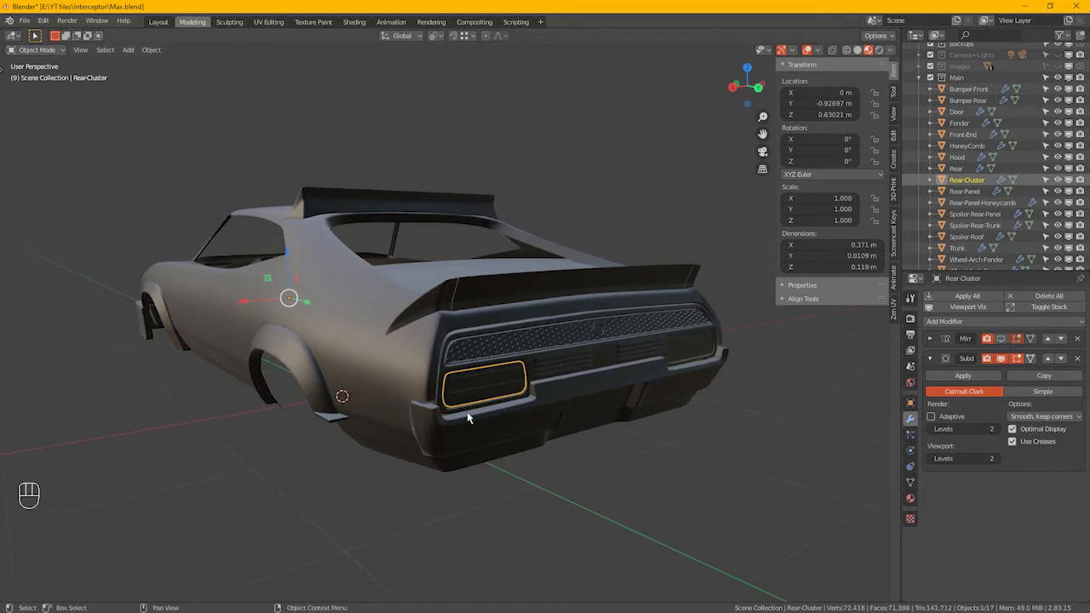
# - Isolate the tail light cluster in local view and display it with solid shading
pyautogui.press('KP_Divide')
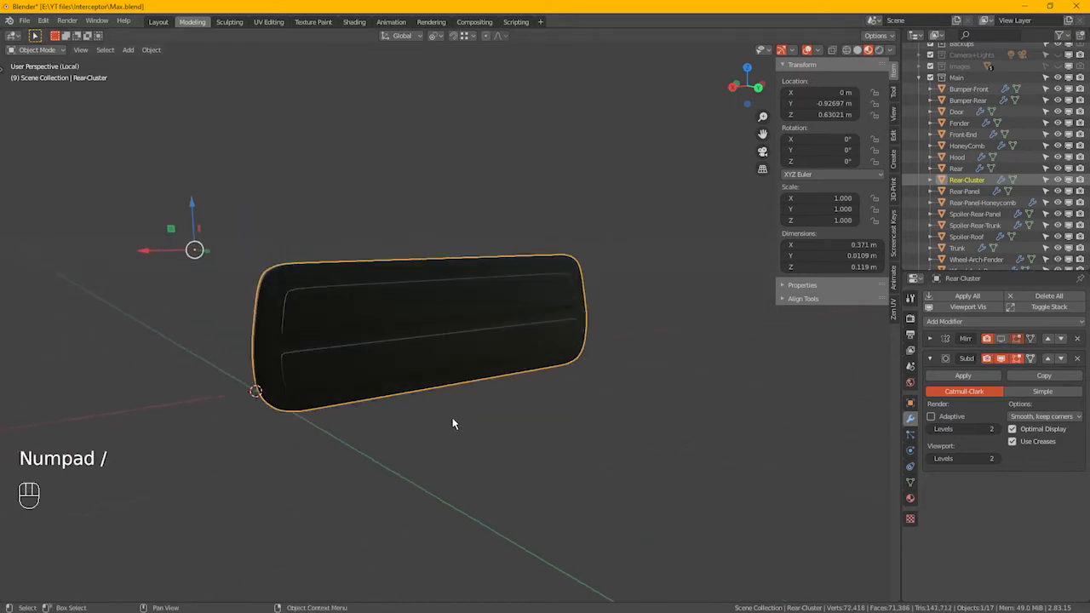
pyautogui.click(858, 49)
pyautogui.moveTo(387, 346)
pyautogui.mouseDown(button='middle')
pyautogui.moveTo(367, 380)
pyautogui.moveTo(452, 377)
pyautogui.moveTo(426, 382)
pyautogui.mouseUp(button='middle')
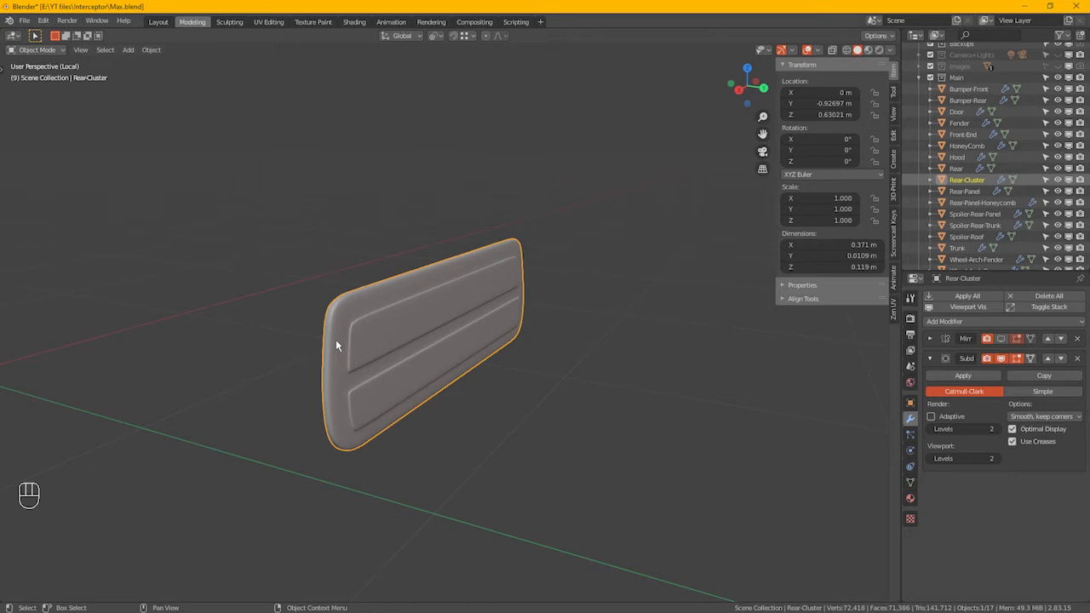
pyautogui.scroll(4, 338, 339)
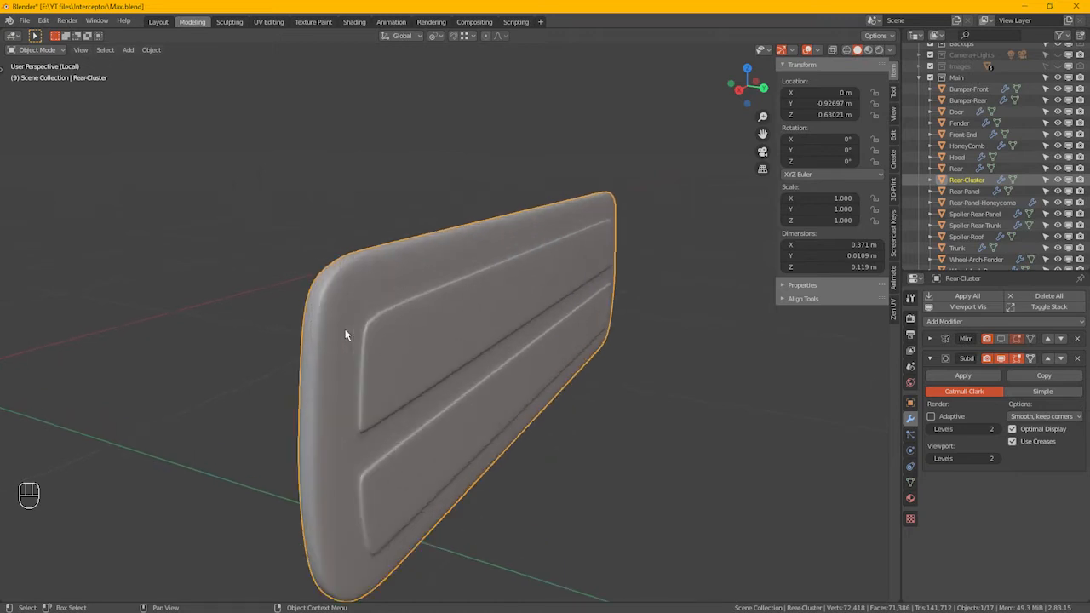
# - Select the edge loop around the cluster's side rim and edge-slide it toward the front face by a factor of about -0.451
pyautogui.press('Tab')
pyautogui.keyDown('alt'); pyautogui.click(352, 328); pyautogui.keyUp('alt')
pyautogui.moveTo(351, 328); pyautogui.dragTo(430, 307, button='middle')
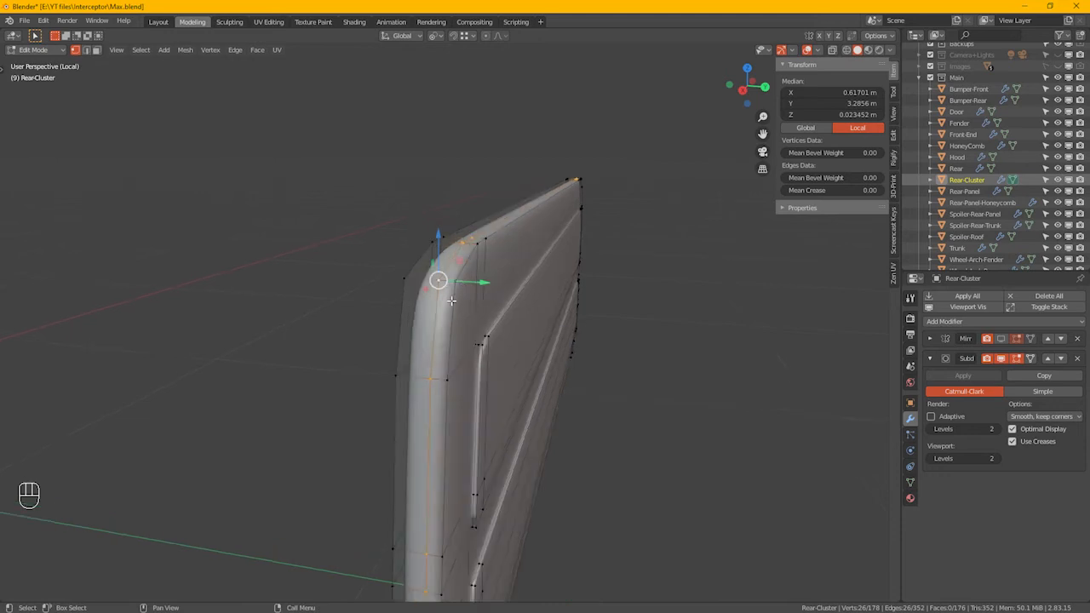
pyautogui.press('alt')
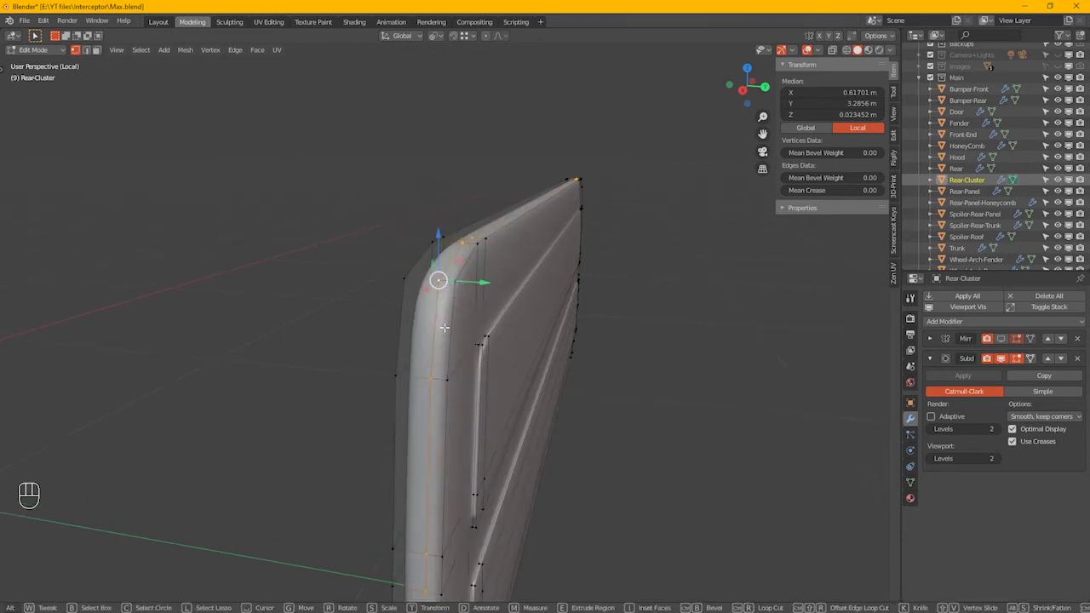
pyautogui.press('g')
pyautogui.press('g')
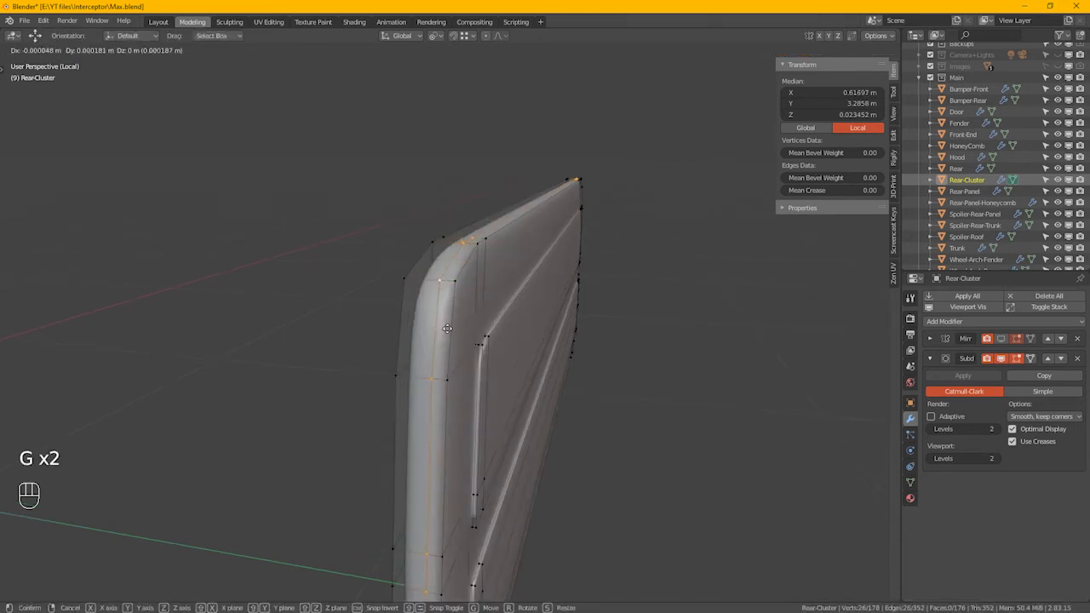
pyautogui.click(451, 327)
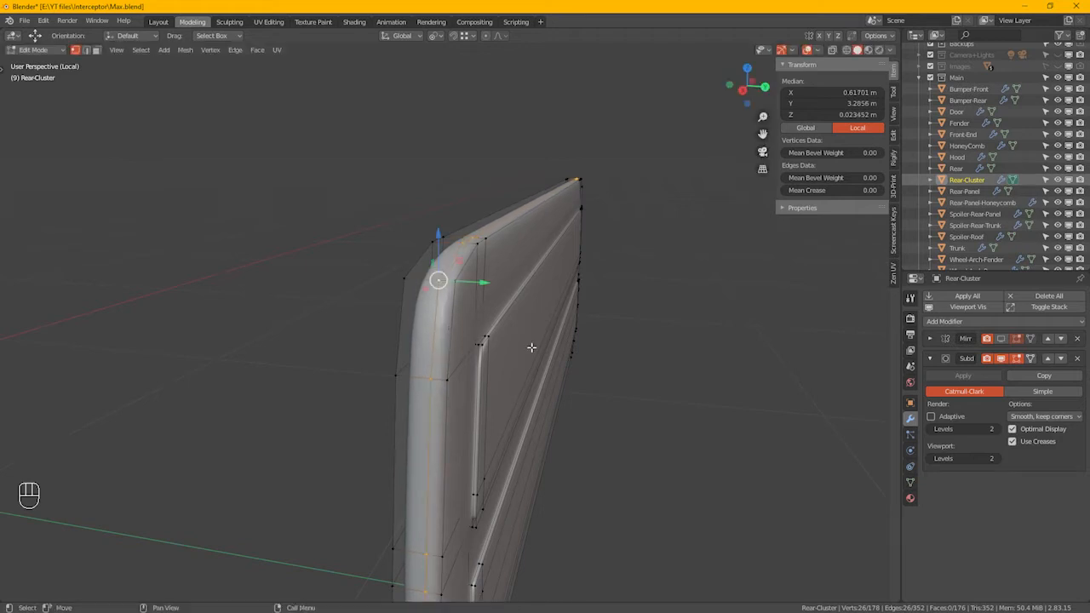
pyautogui.press('g')
pyautogui.press('g')
pyautogui.press('shift')
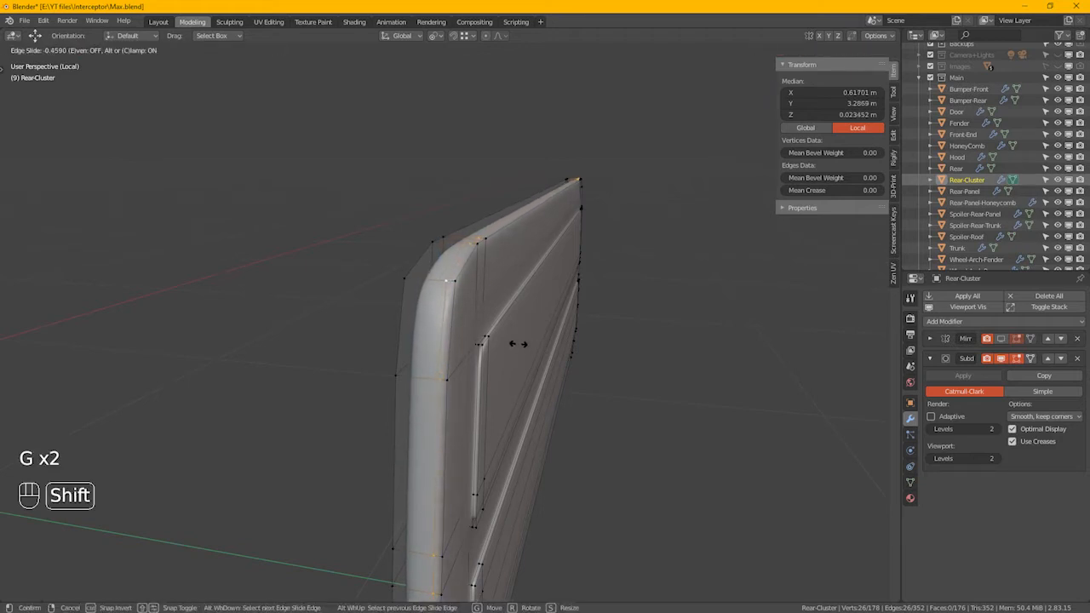
pyautogui.click(517, 343)
# - Add one centred loop cut around the cluster's side rim, behind the front edge loop
pyautogui.press('ctrl')
pyautogui.hotkey('ctrl', 'r')
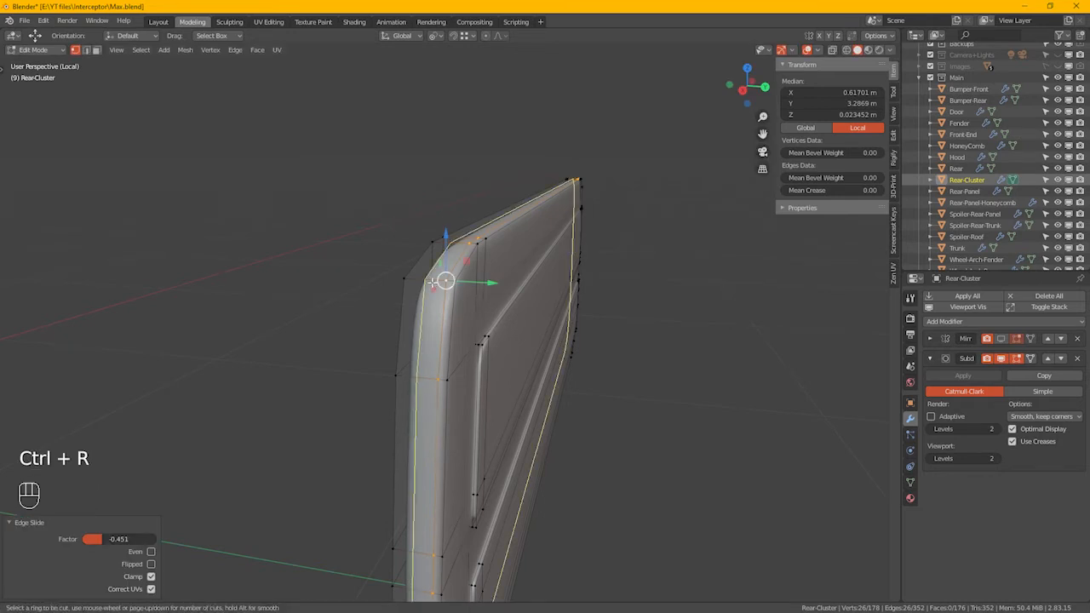
pyautogui.click(432, 279)
pyautogui.click(432, 278)
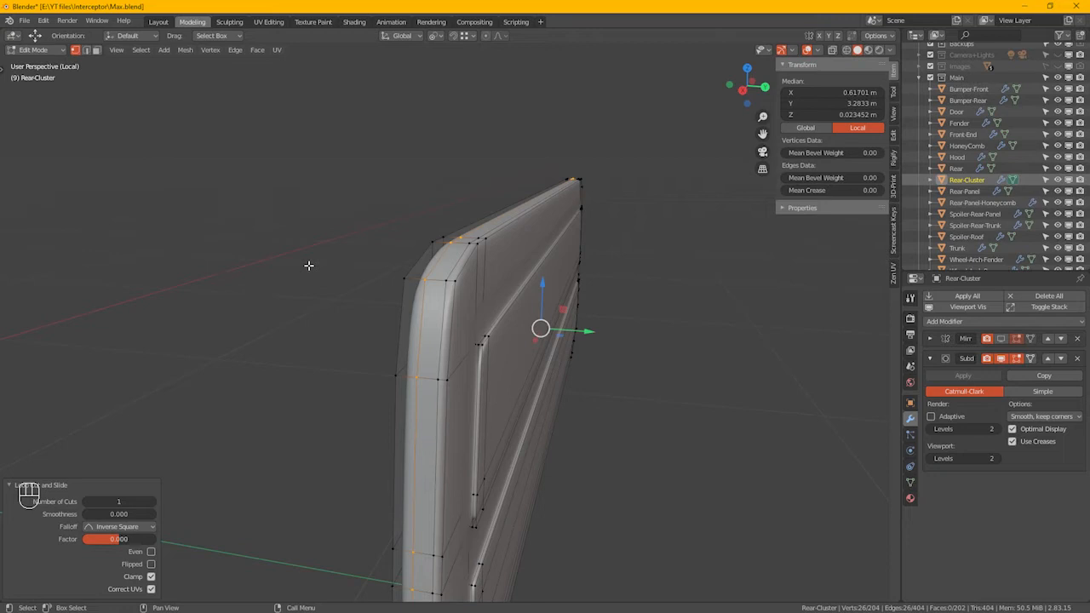
# - Hide the rim's front edge loop, then separate the linked rear half of the cluster into its own object
pyautogui.keyDown('alt'); pyautogui.click(456, 268); pyautogui.keyUp('alt')
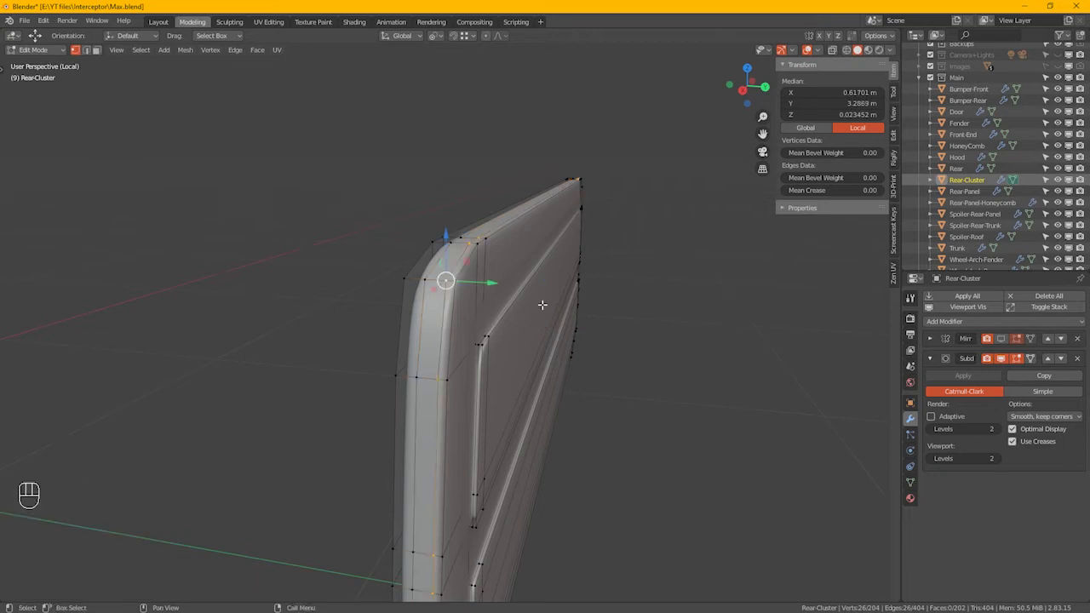
pyautogui.press('h')
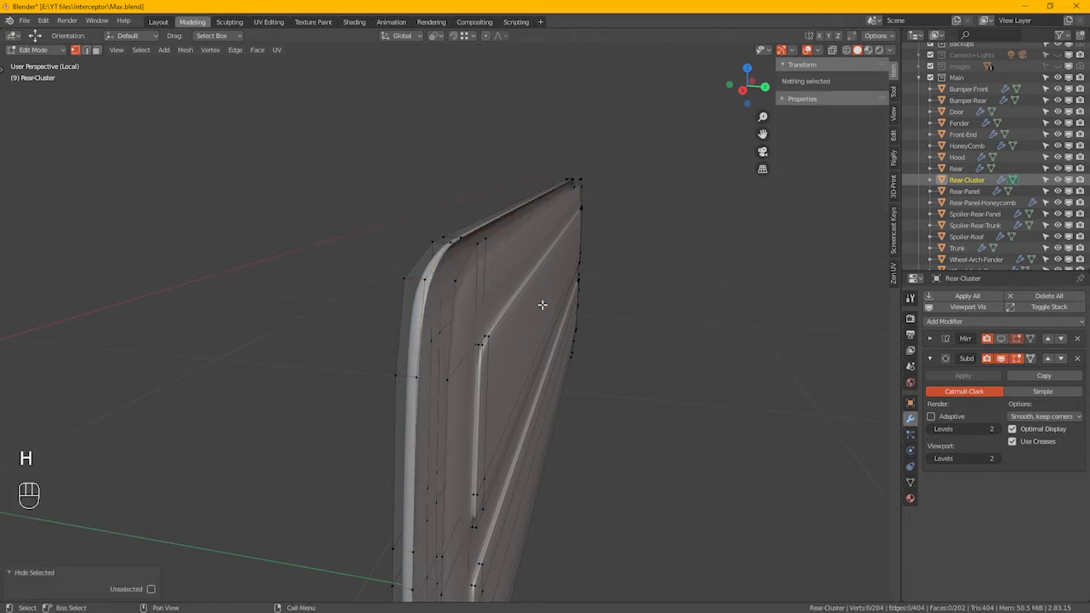
pyautogui.click(409, 282)
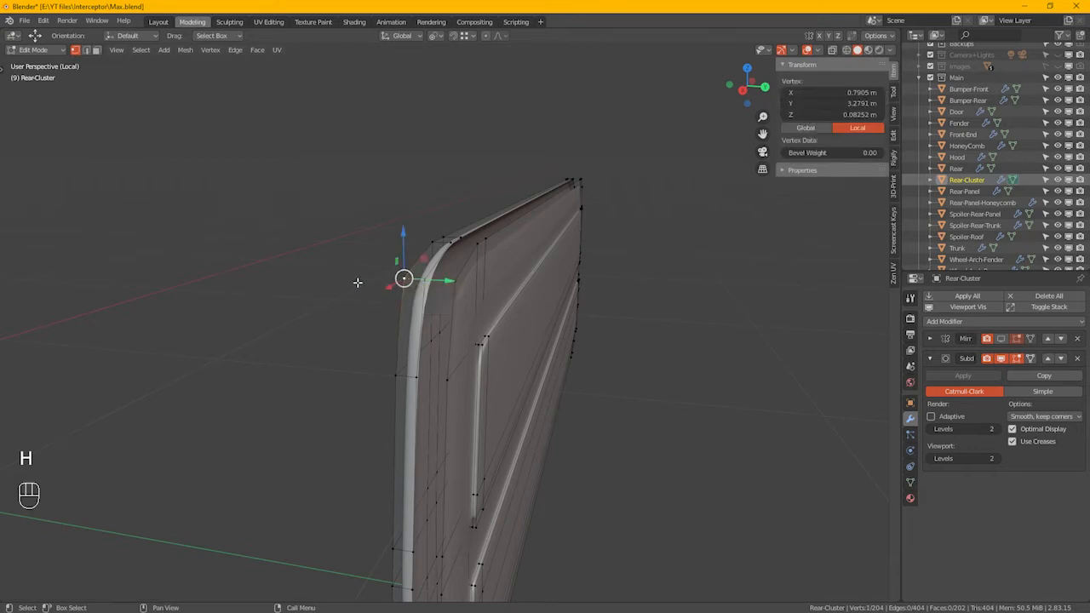
pyautogui.hotkey('ctrl', 'l')
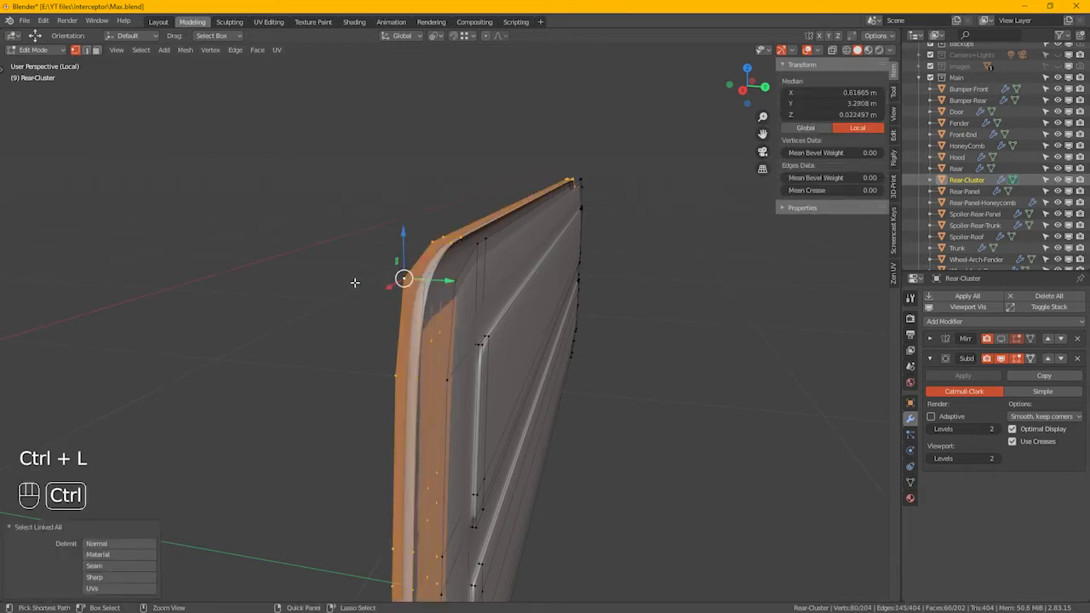
pyautogui.press('p')
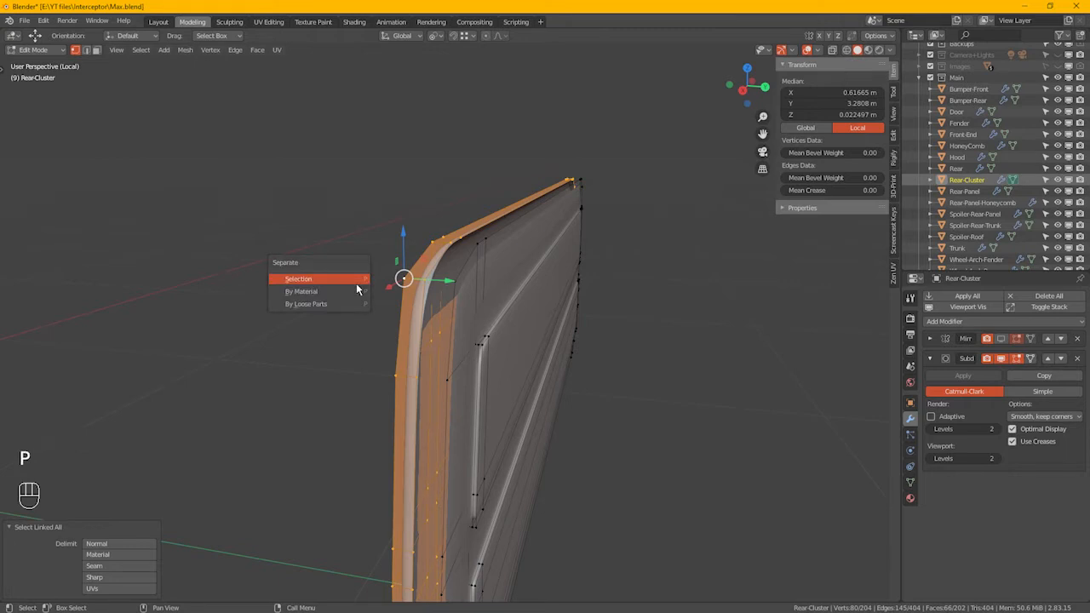
pyautogui.click(355, 281)
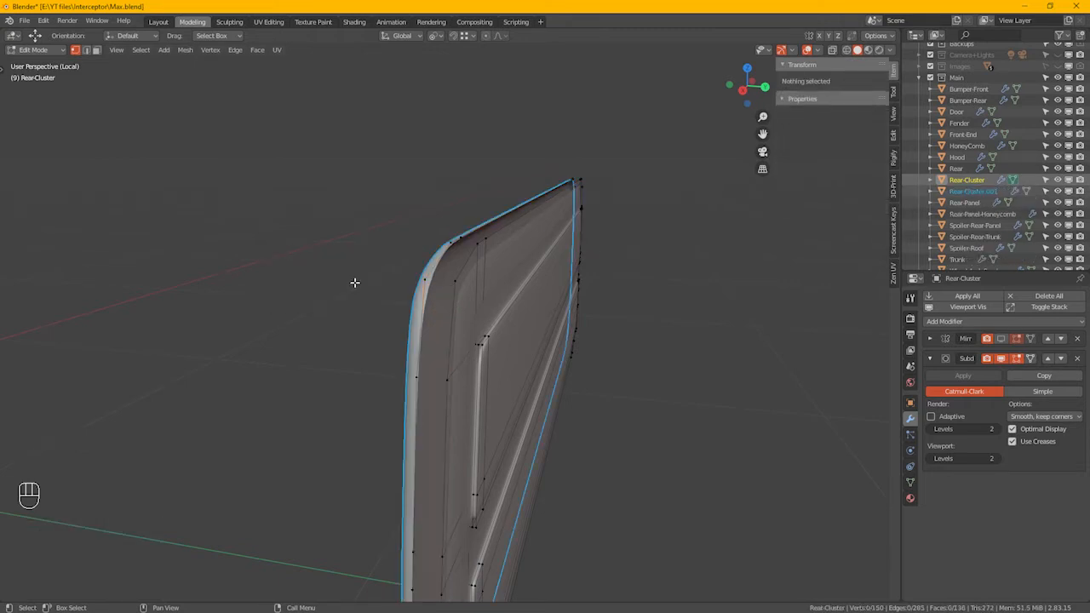
pyautogui.press('Tab')
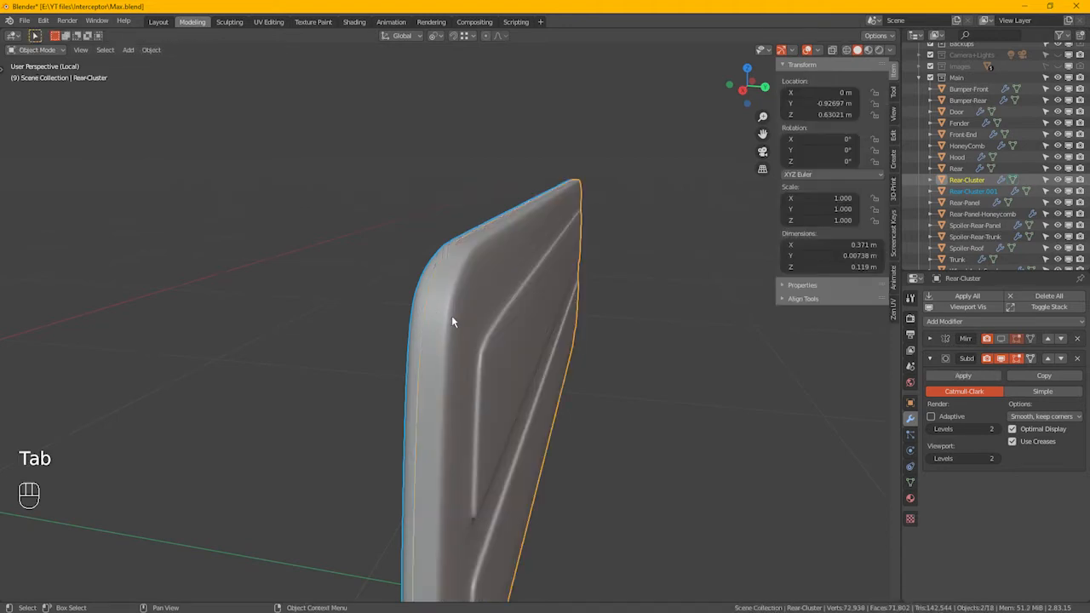
# - Reveal the hidden geometry in the front Rear-Cluster mesh
pyautogui.click(498, 330)
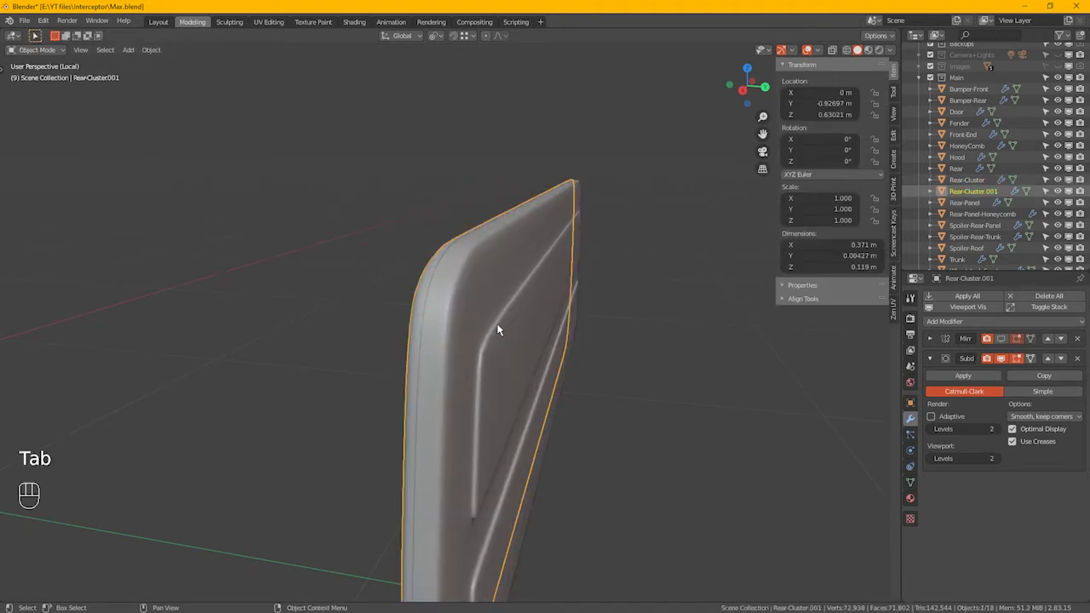
pyautogui.click(445, 287)
pyautogui.press('Tab')
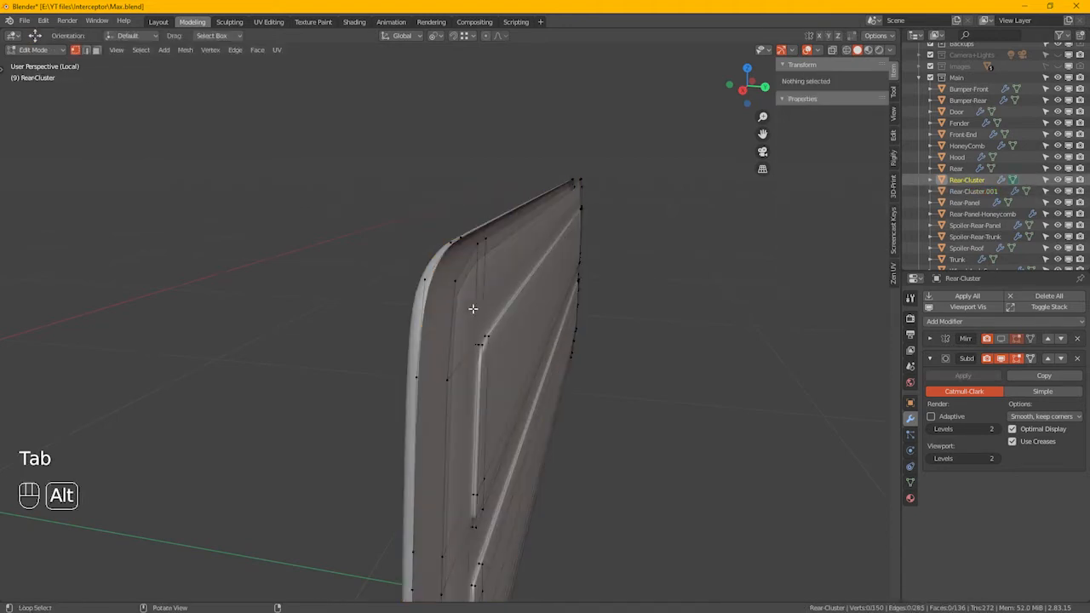
pyautogui.hotkey('alt', 'h')
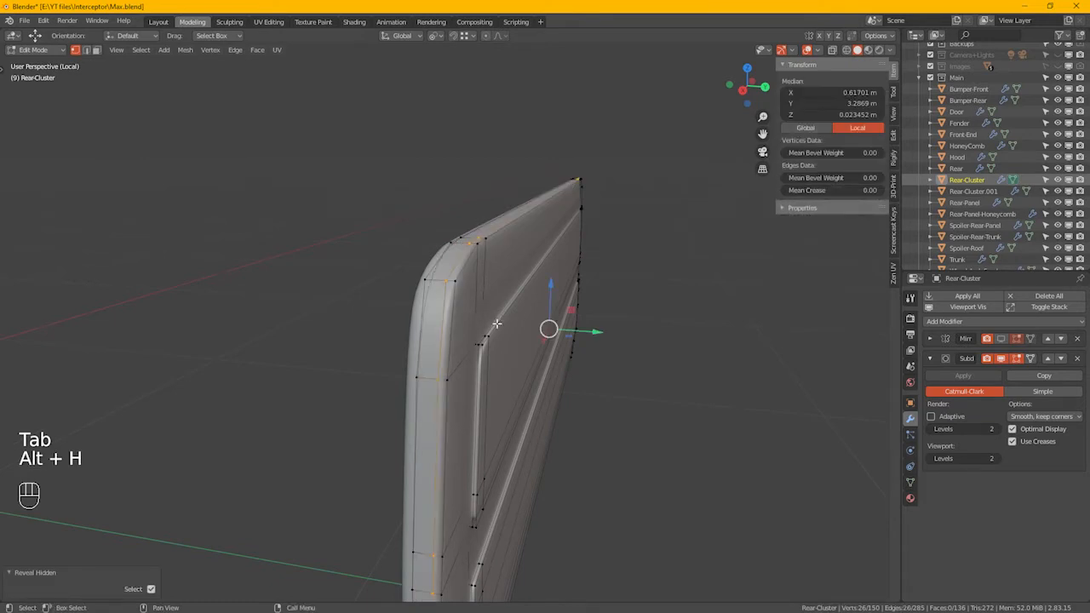
pyautogui.press('Tab')
# - Rename the separated rear piece as Rear-Cluster-Reflector
pyautogui.click(430, 301)
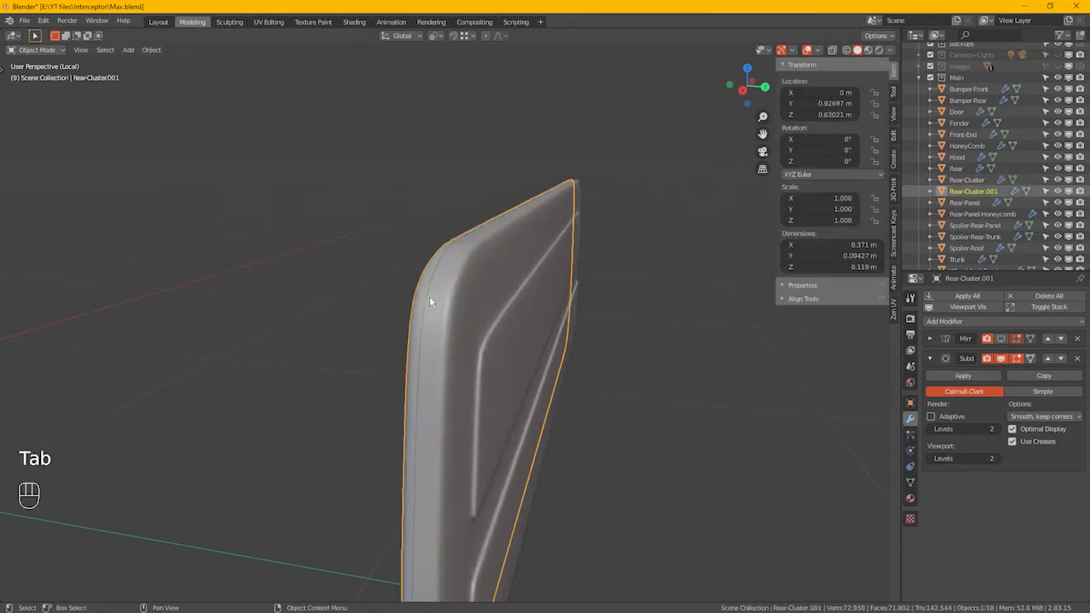
pyautogui.press('F2')
pyautogui.click(431, 335)
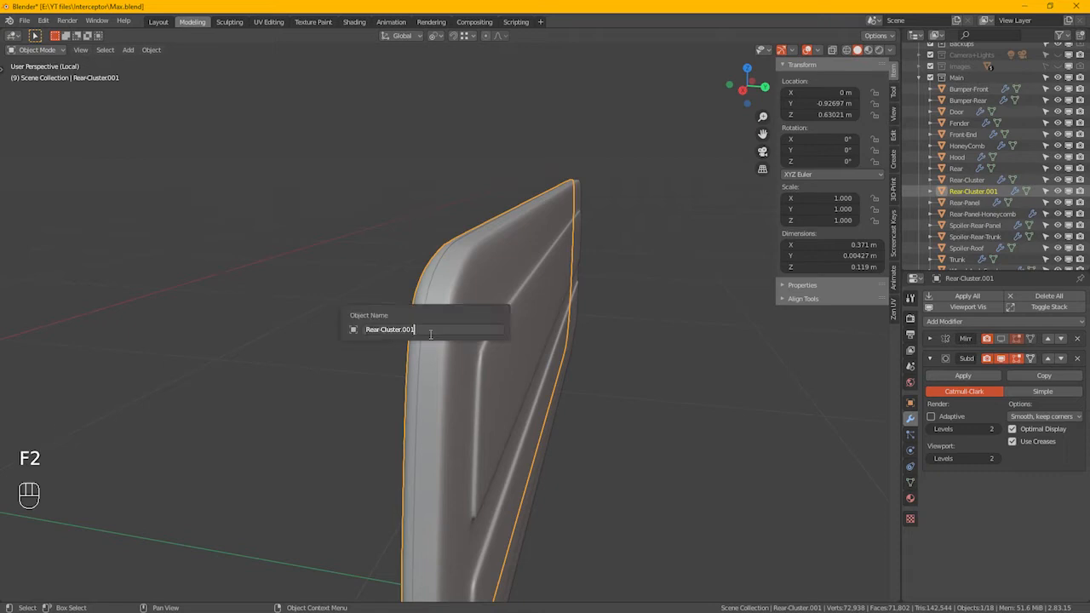
pyautogui.hotkey('ctrl', 'shift', 'Left')
pyautogui.press('Delete')
pyautogui.press('Delete')
pyautogui.press('Delete')
pyautogui.press('Delete')
pyautogui.write('-Re')
pyautogui.press('Return')
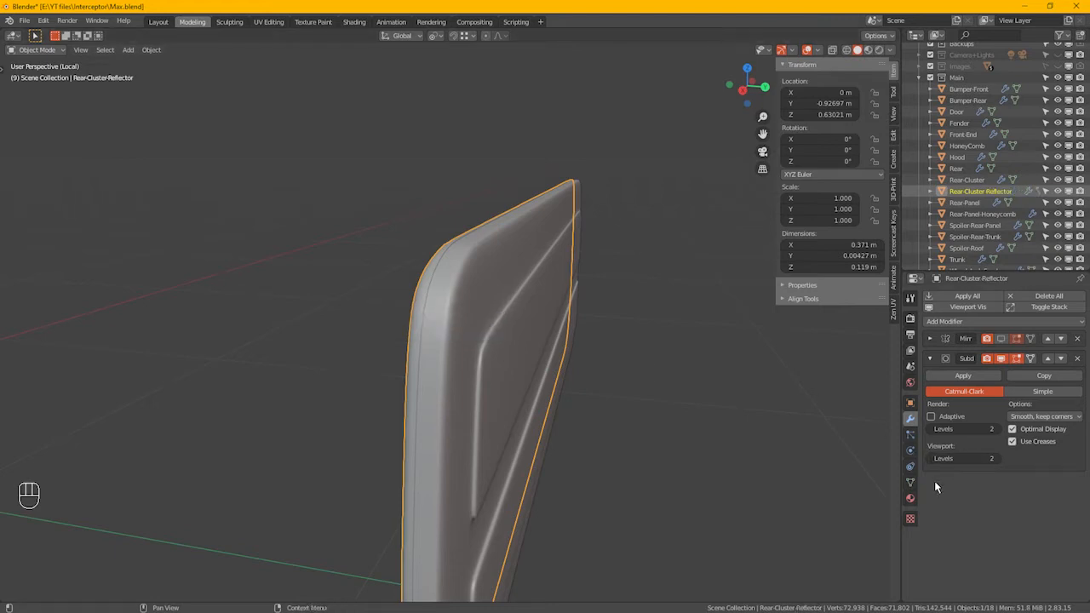
# - Show the viewport in material preview and remove the Black-Gloss material slot from the reflector
pyautogui.click(911, 499)
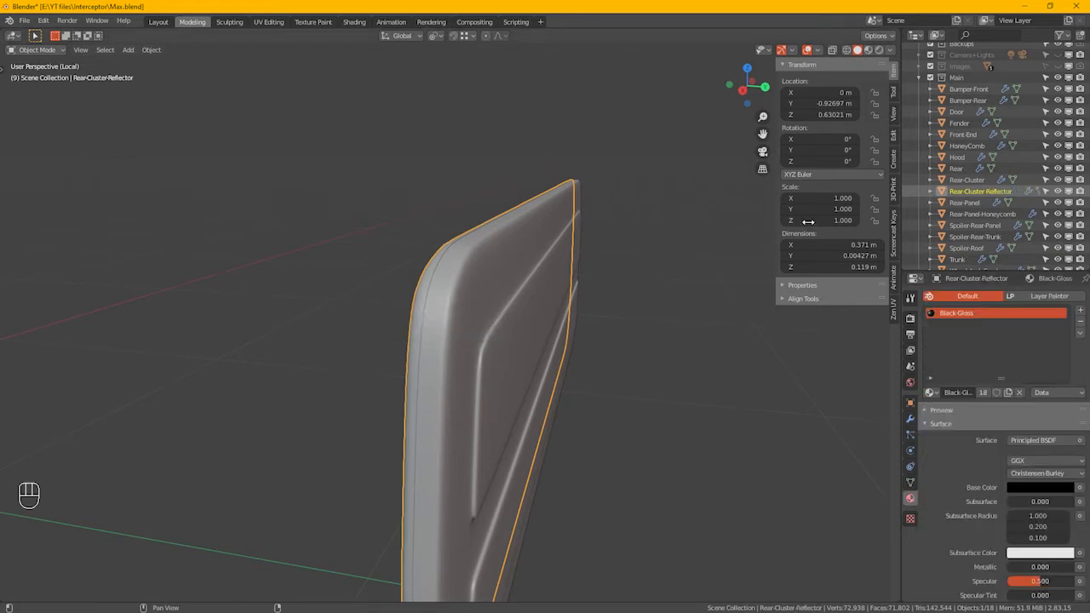
pyautogui.click(868, 49)
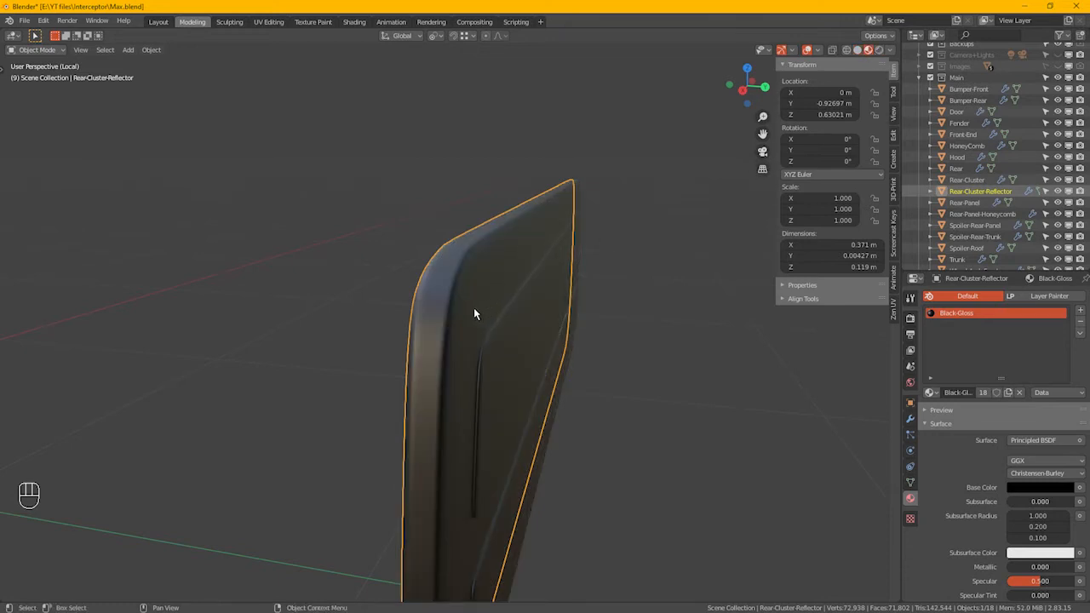
pyautogui.keyDown('alt'); pyautogui.moveTo(544, 358); pyautogui.dragTo(538, 260, button='middle'); pyautogui.keyUp('alt')
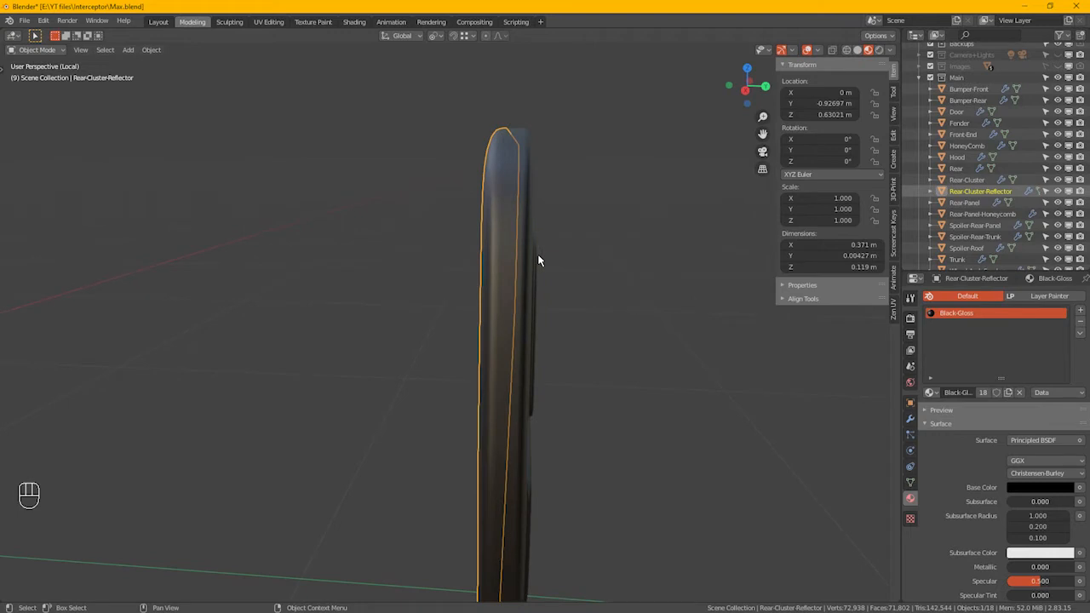
pyautogui.click(1081, 323)
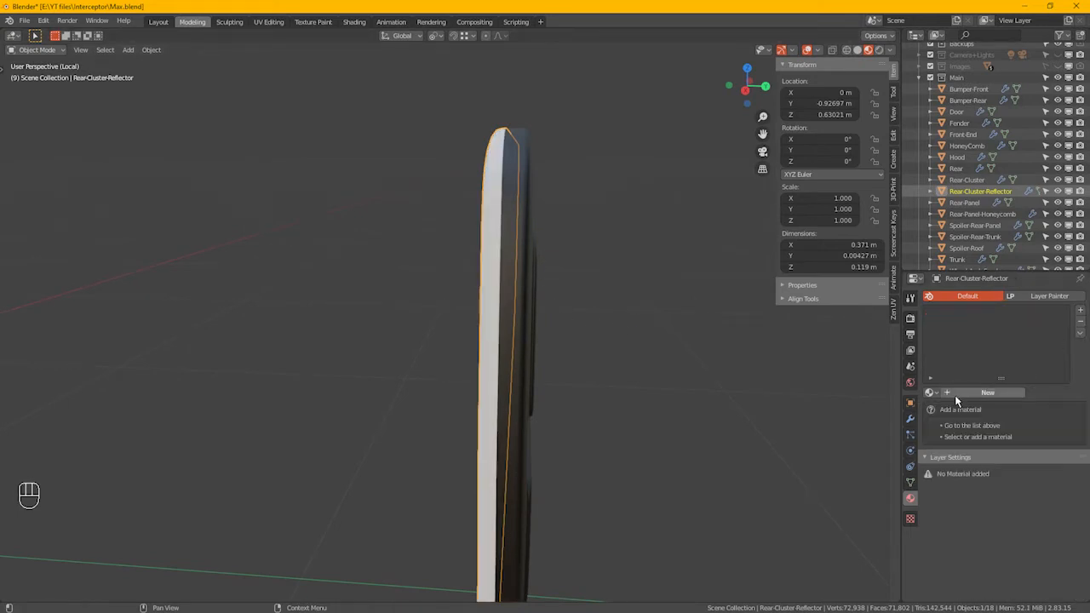
# - Create a new material named Chrome on the reflector
pyautogui.click(966, 394)
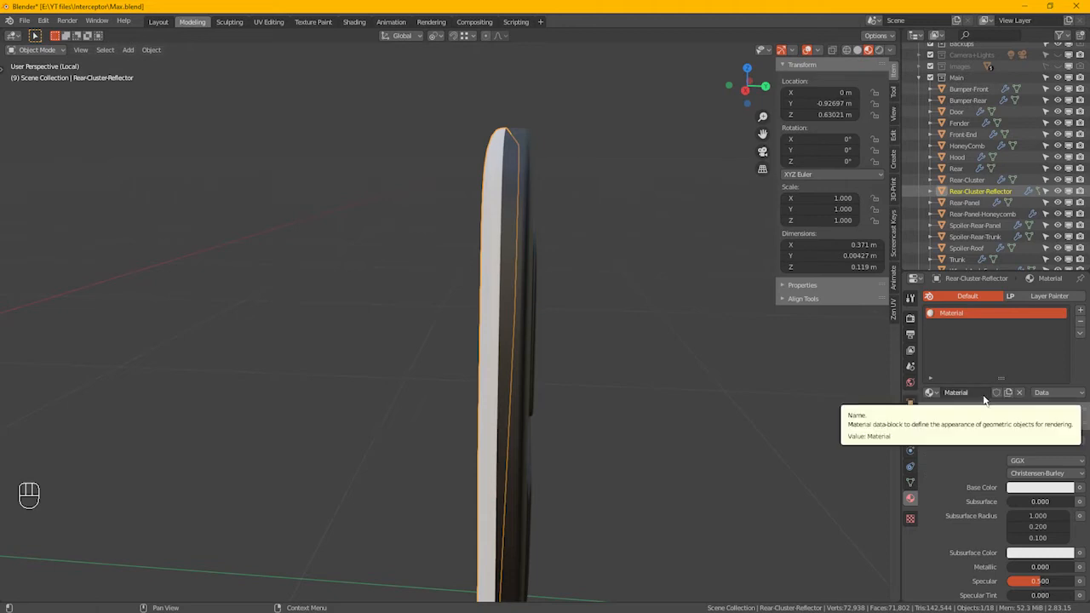
pyautogui.click(984, 394)
pyautogui.write('Chrome')
pyautogui.press('Return')
# - Set the Chrome material's Metallic to 1.0, Specular to 0.8 and Roughness to 0.2
pyautogui.keyDown('alt'); pyautogui.moveTo(817, 306); pyautogui.dragTo(579, 334); pyautogui.keyUp('alt')
pyautogui.scroll(-5, 1010, 453)
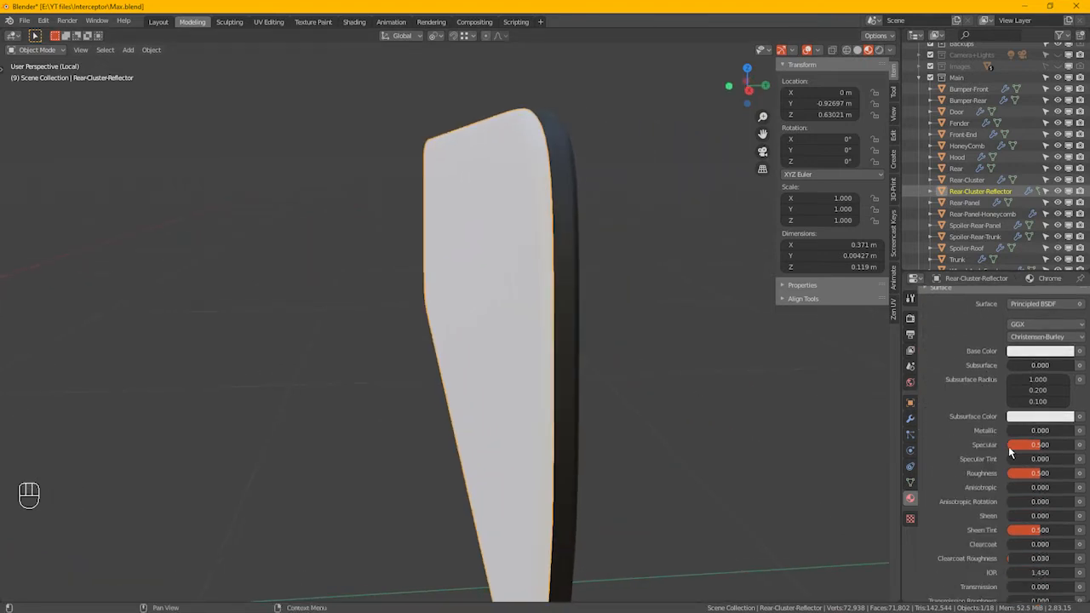
pyautogui.moveTo(1017, 431)
pyautogui.mouseDown()
pyautogui.moveTo(1074, 431)
pyautogui.moveTo(1022, 441)
pyautogui.mouseUp()
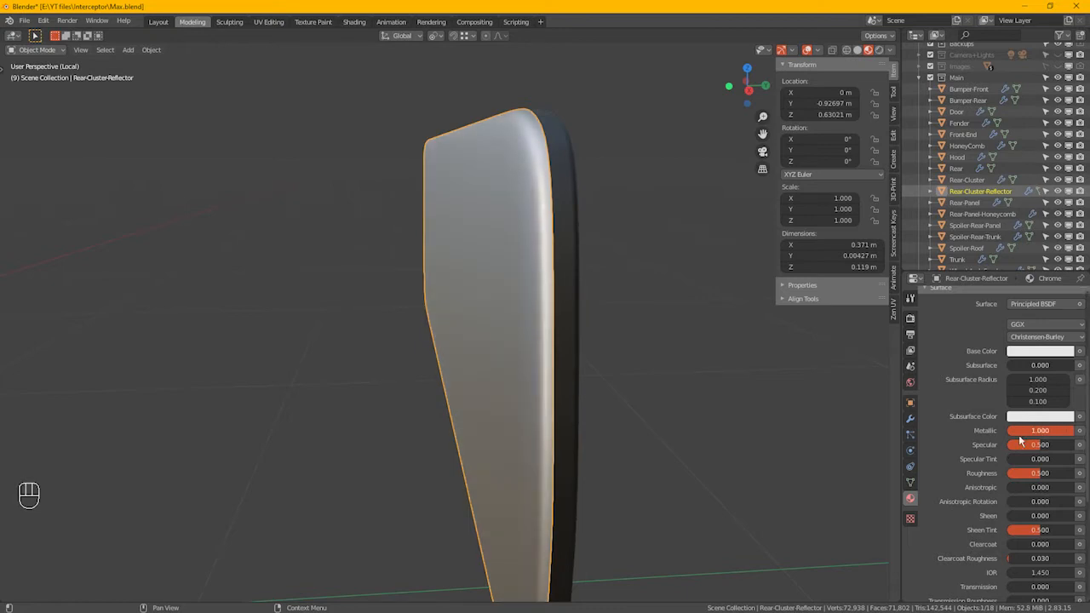
pyautogui.click(1050, 448)
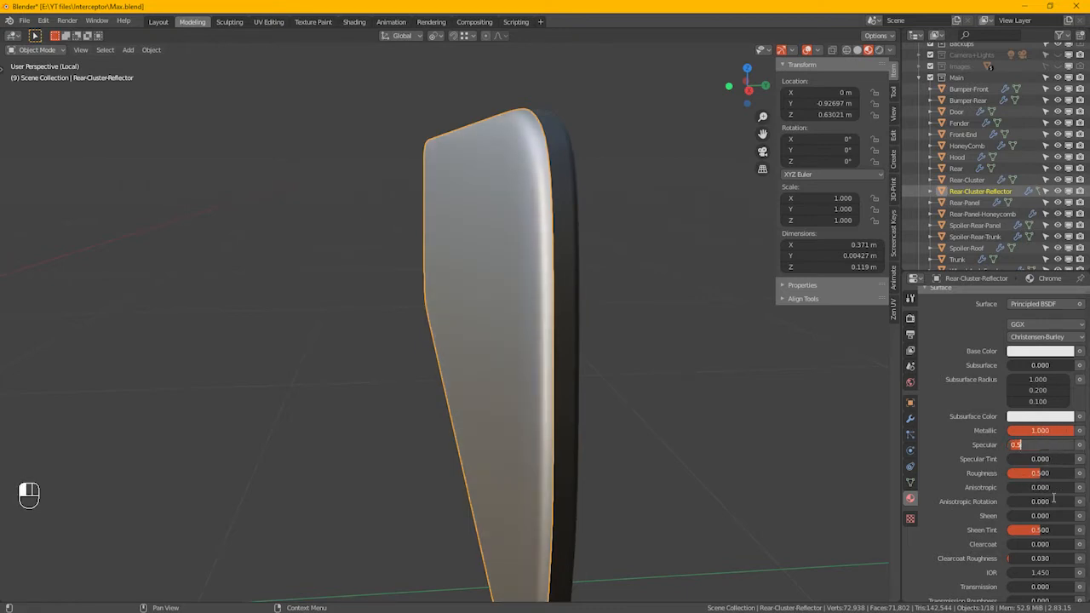
pyautogui.write('.8')
pyautogui.press('Return')
pyautogui.click(1028, 474)
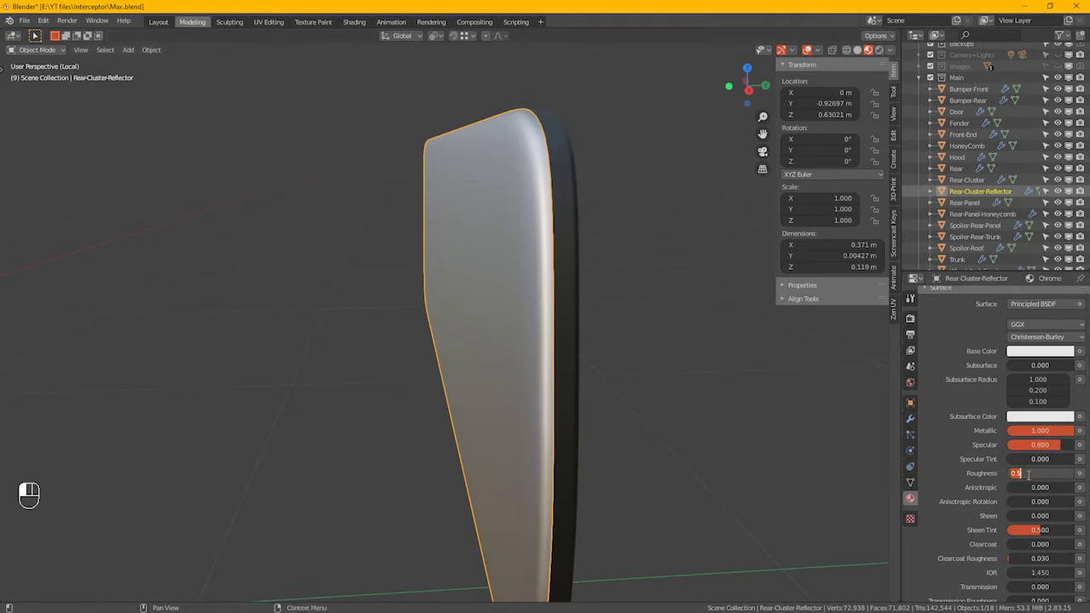
pyautogui.press('BackSpace')
pyautogui.write('.2')
pyautogui.press('Return')
# - Add one edge loop around the reflector's side wall, slid towards its back face with a factor of about 0.472
pyautogui.keyDown('alt'); pyautogui.moveTo(822, 497); pyautogui.dragTo(468, 319); pyautogui.keyUp('alt')
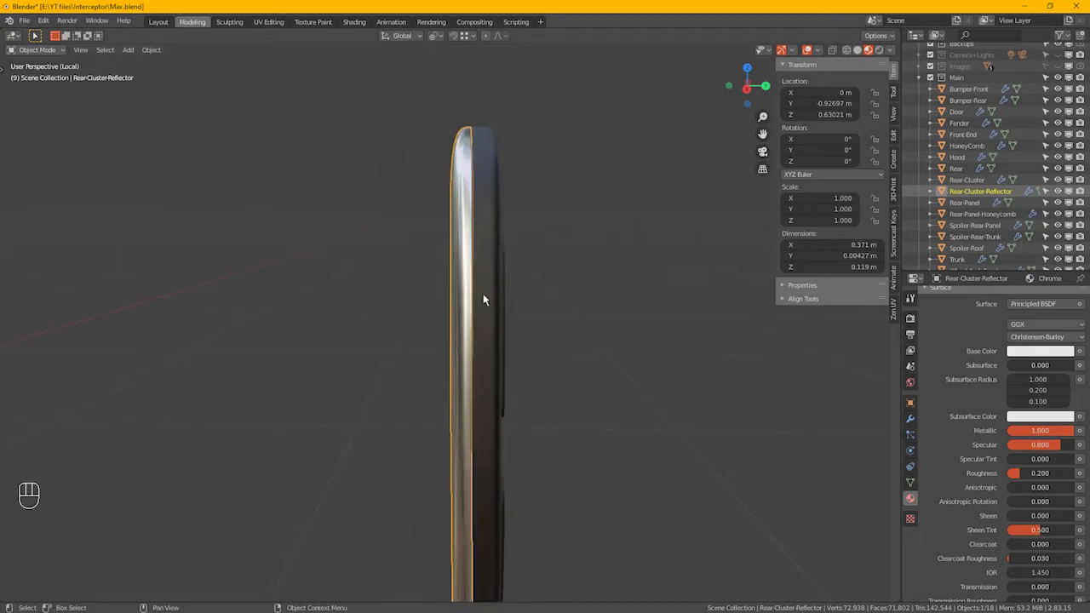
pyautogui.scroll(4, 493, 167)
pyautogui.press('Tab')
pyautogui.scroll(-4, 488, 165)
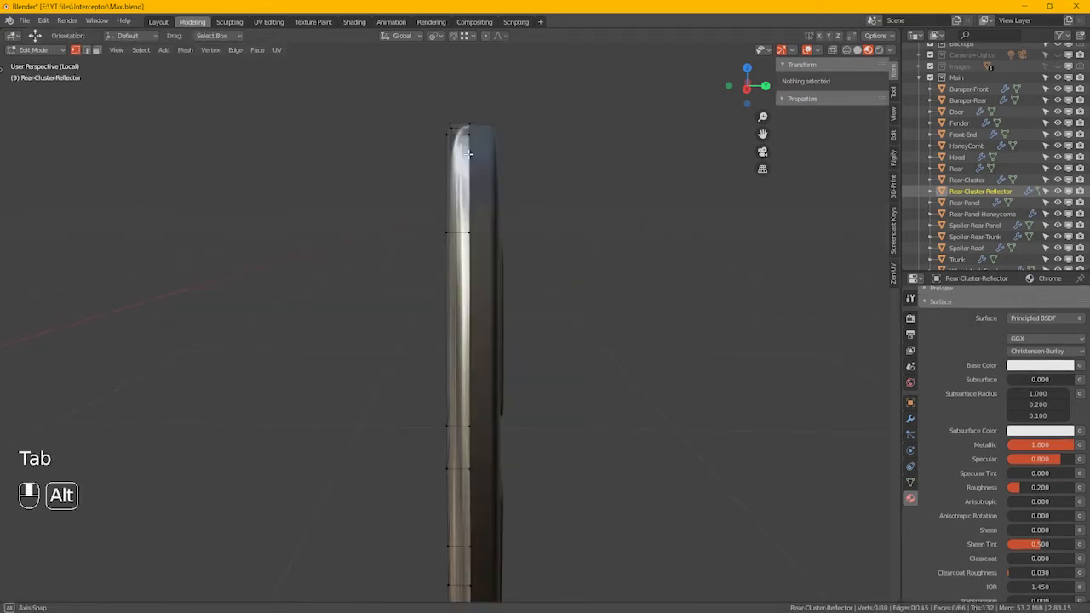
pyautogui.keyDown('alt'); pyautogui.moveTo(486, 165); pyautogui.dragTo(469, 165); pyautogui.keyUp('alt')
pyautogui.keyDown('alt'); pyautogui.moveTo(474, 242); pyautogui.dragTo(484, 236); pyautogui.keyUp('alt')
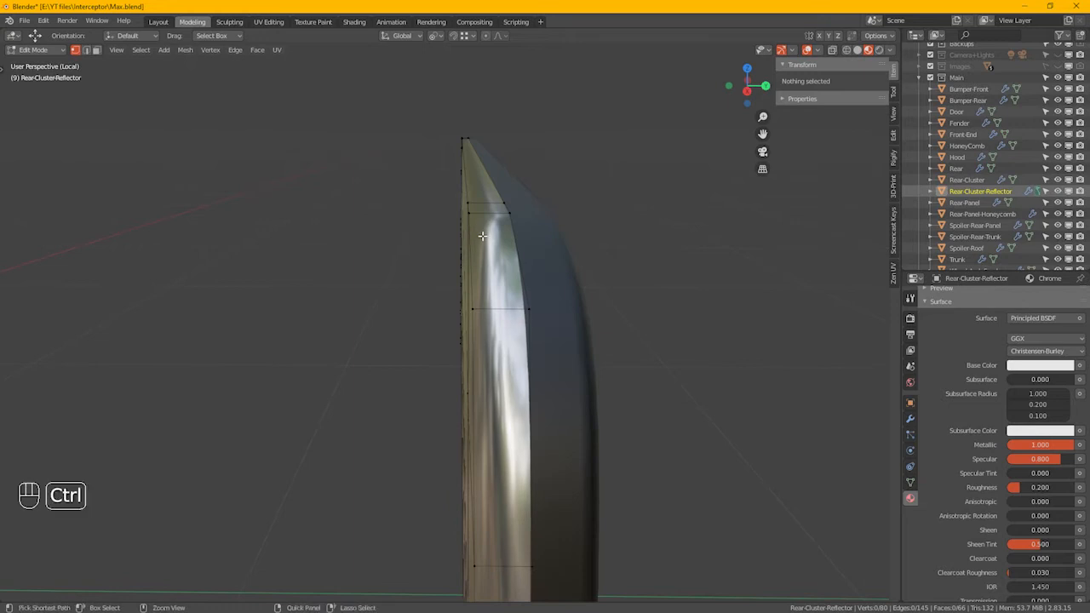
pyautogui.hotkey('ctrl', 'r')
pyautogui.click(492, 214)
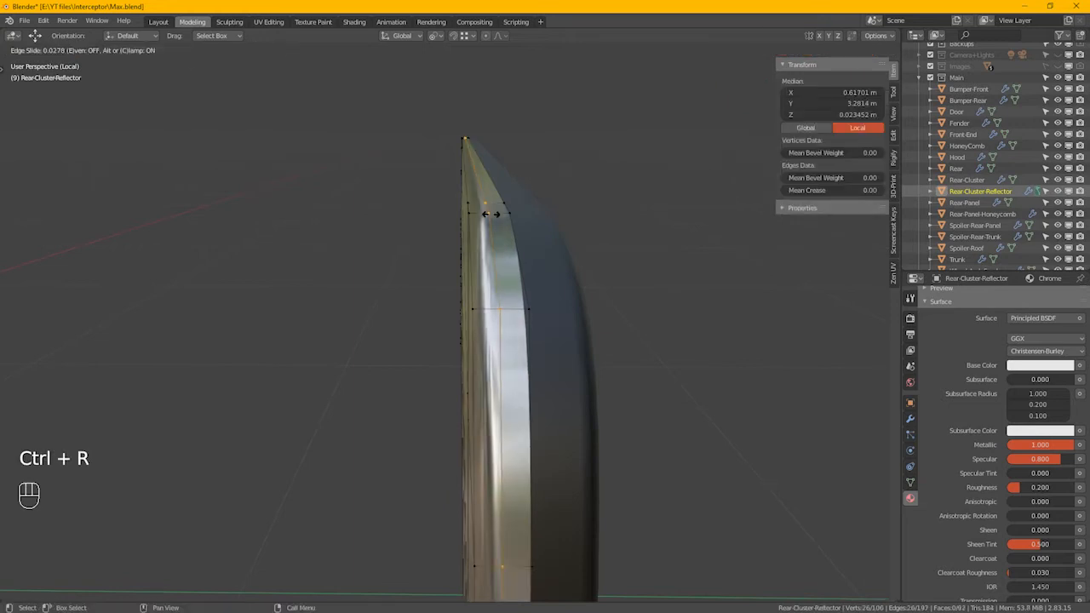
pyautogui.click(486, 214)
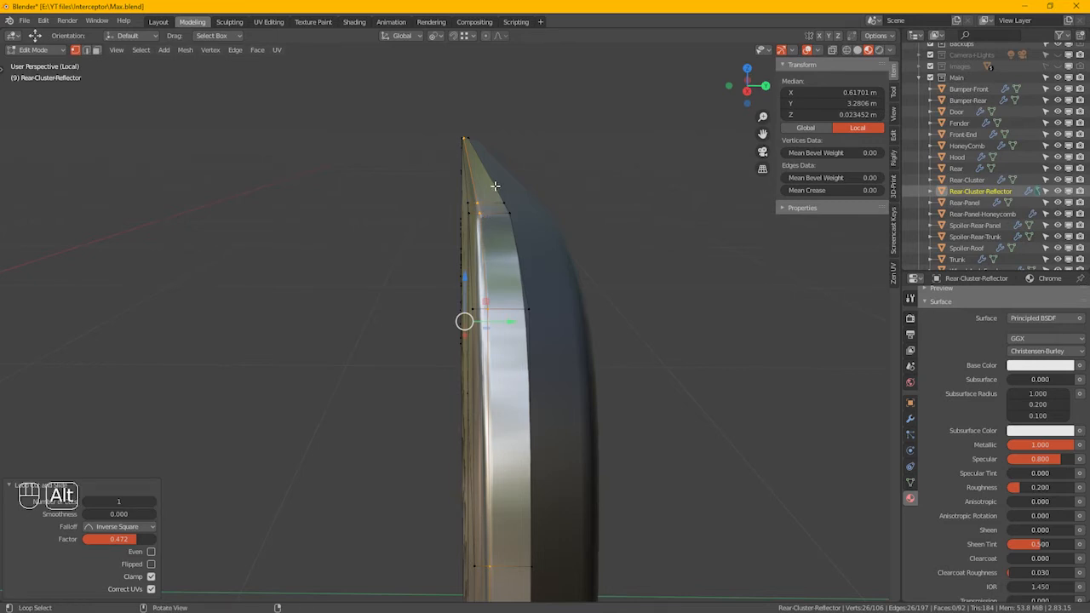
pyautogui.keyDown('alt'); pyautogui.moveTo(455, 281); pyautogui.dragTo(508, 335); pyautogui.keyUp('alt')
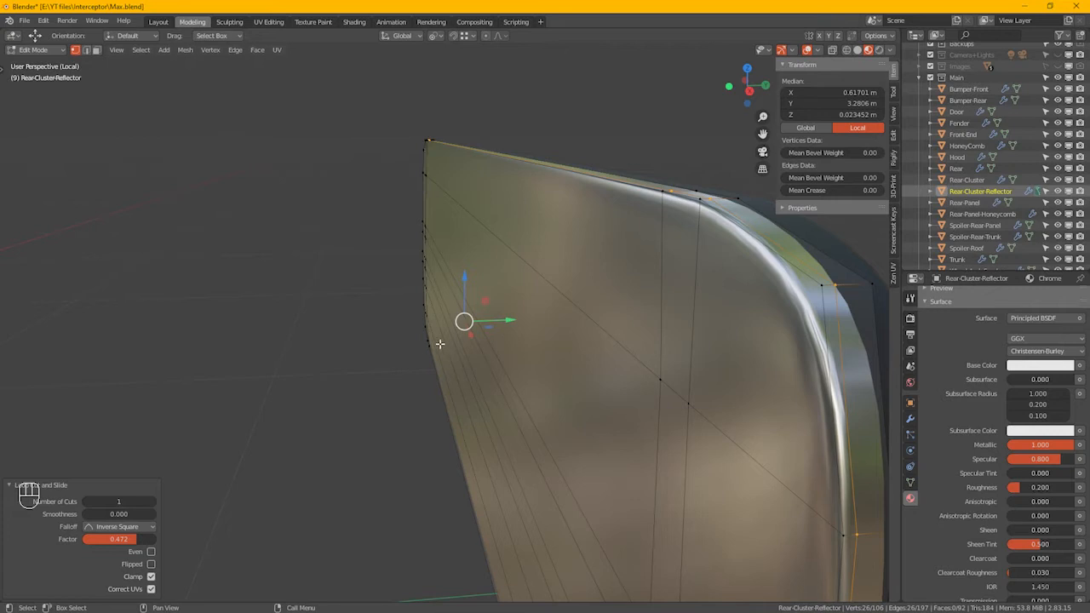
# - Return from the isolated reflector to the whole car in Object Mode and hide the Rear-Cluster lens
pyautogui.press('KP_Divide')
pyautogui.keyDown('alt'); pyautogui.moveTo(438, 338); pyautogui.dragTo(441, 349); pyautogui.keyUp('alt')
pyautogui.scroll(3, 443, 406)
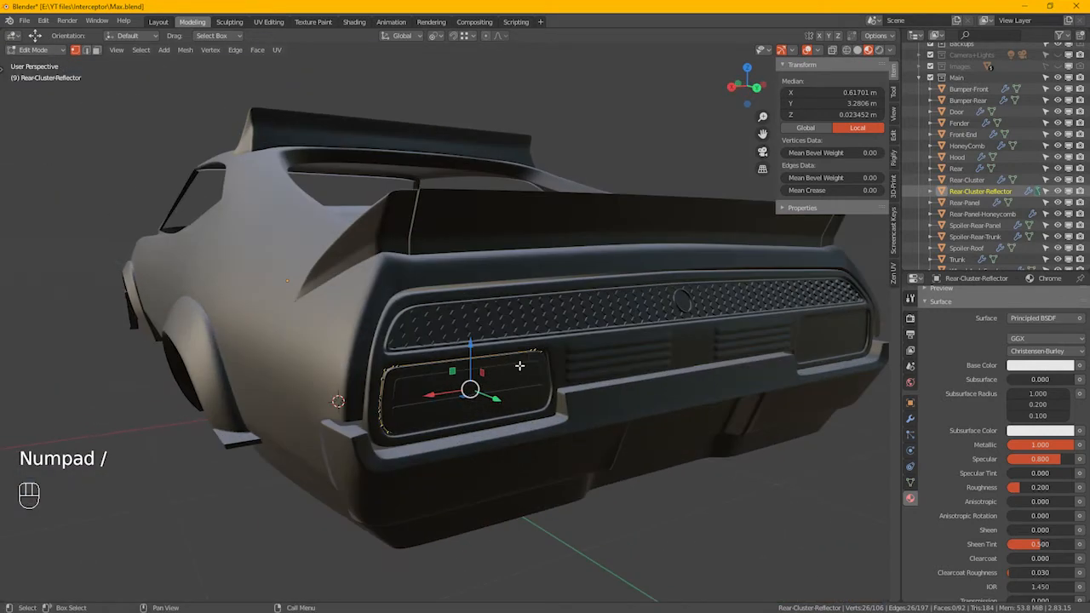
pyautogui.press('Tab')
pyautogui.scroll(5, 443, 406)
pyautogui.click(416, 364)
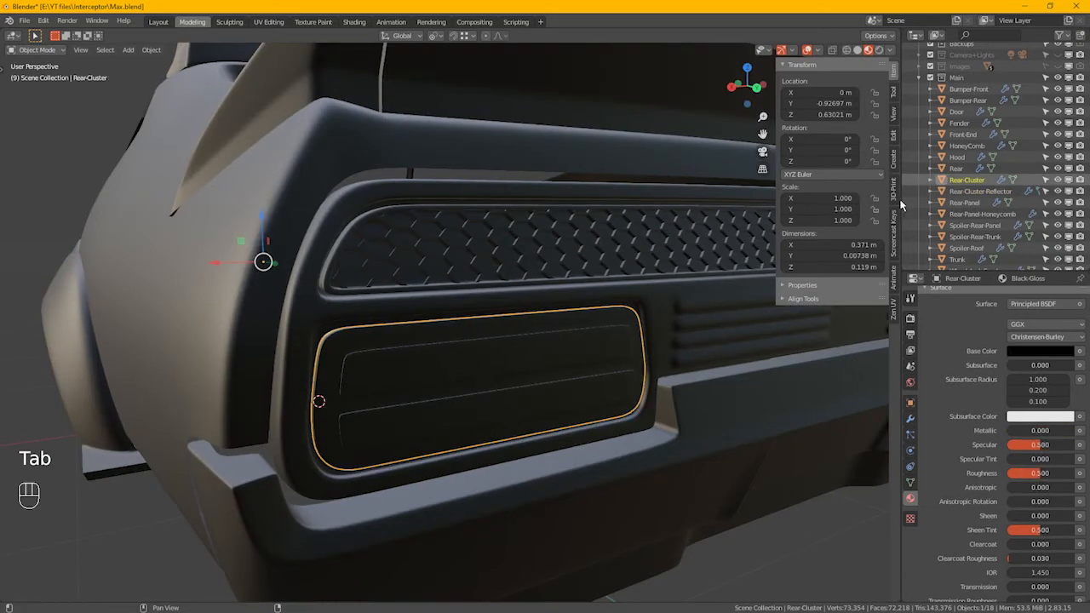
pyautogui.click(1060, 182)
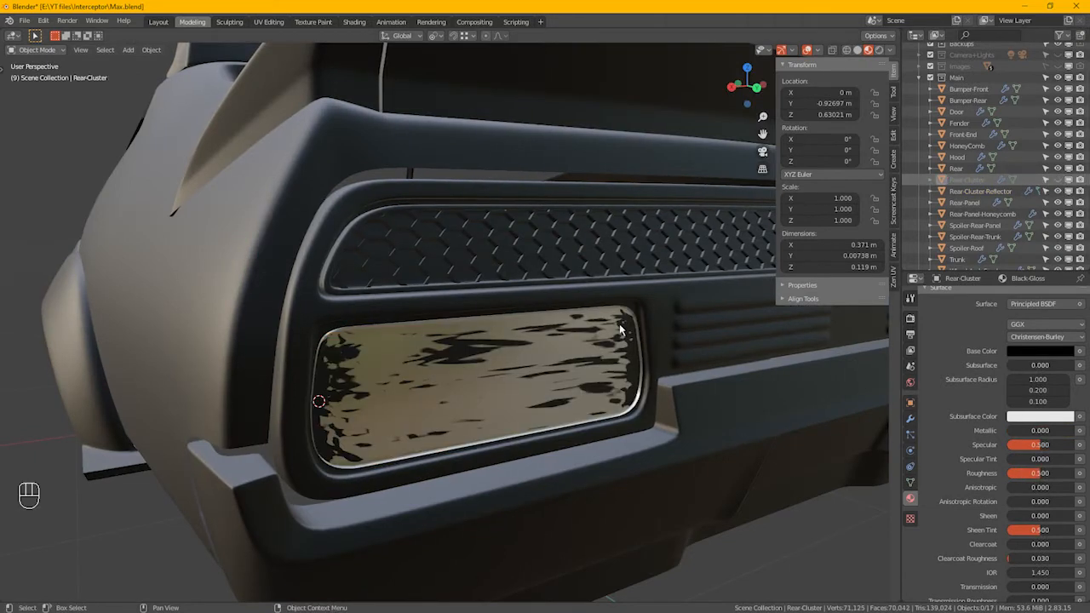
# - Shift the reflector's new edge loop and then its remaining geometry along Y so its back clears the overlapping rear body surface
pyautogui.click(378, 395)
pyautogui.keyDown('alt'); pyautogui.moveTo(402, 402); pyautogui.dragTo(443, 380); pyautogui.keyUp('alt')
pyautogui.press('Tab')
pyautogui.scroll(5, 430, 379)
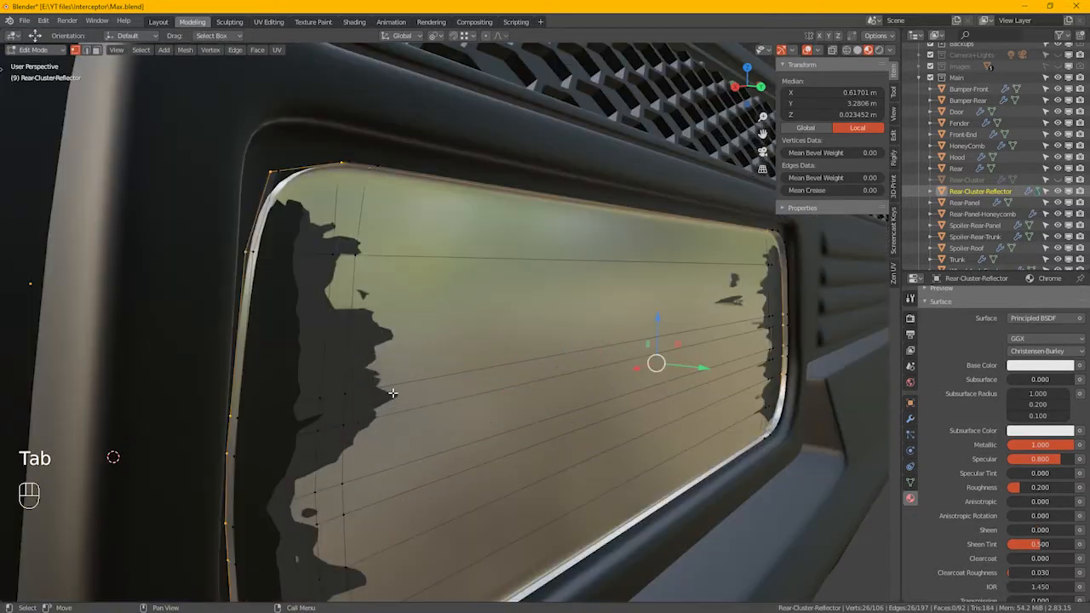
pyautogui.keyDown('alt'); pyautogui.moveTo(393, 393); pyautogui.dragTo(414, 383); pyautogui.keyUp('alt')
pyautogui.keyDown('alt'); pyautogui.moveTo(379, 289); pyautogui.dragTo(401, 273); pyautogui.keyUp('alt')
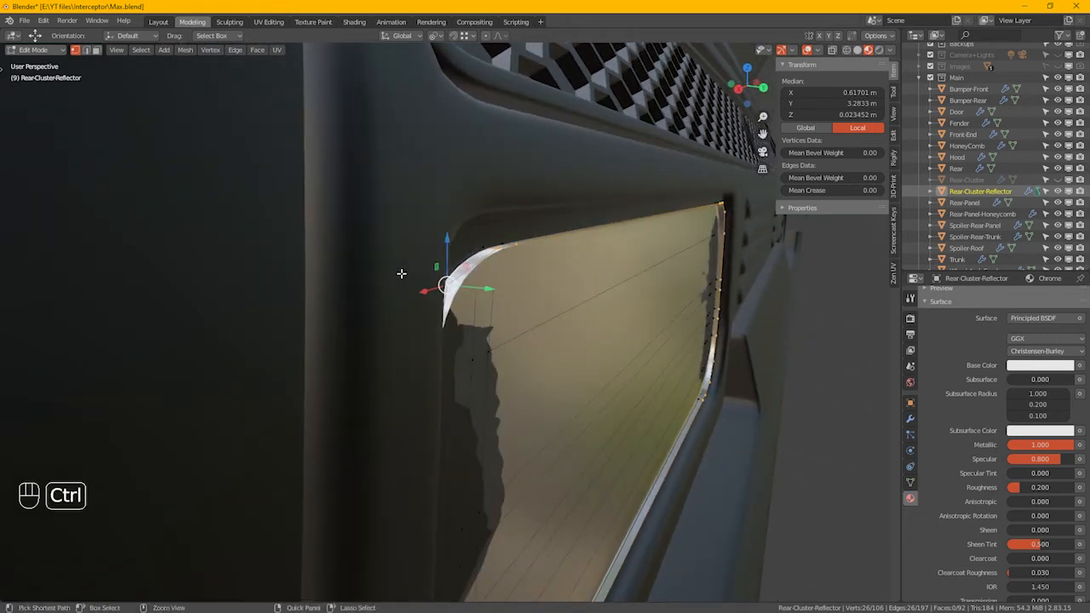
pyautogui.hotkey('ctrl', 'i')
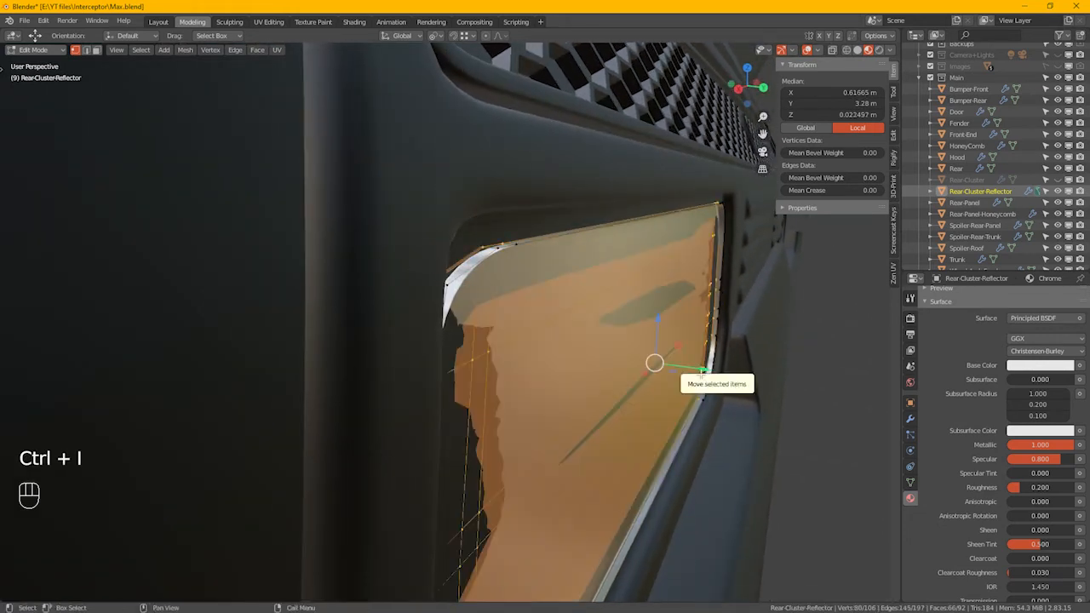
pyautogui.moveTo(680, 367)
pyautogui.keyDown('alt'); pyautogui.mouseDown()
pyautogui.moveTo(656, 366)
pyautogui.moveTo(668, 369)
pyautogui.mouseUp(); pyautogui.keyUp('alt')
pyautogui.press('Tab')
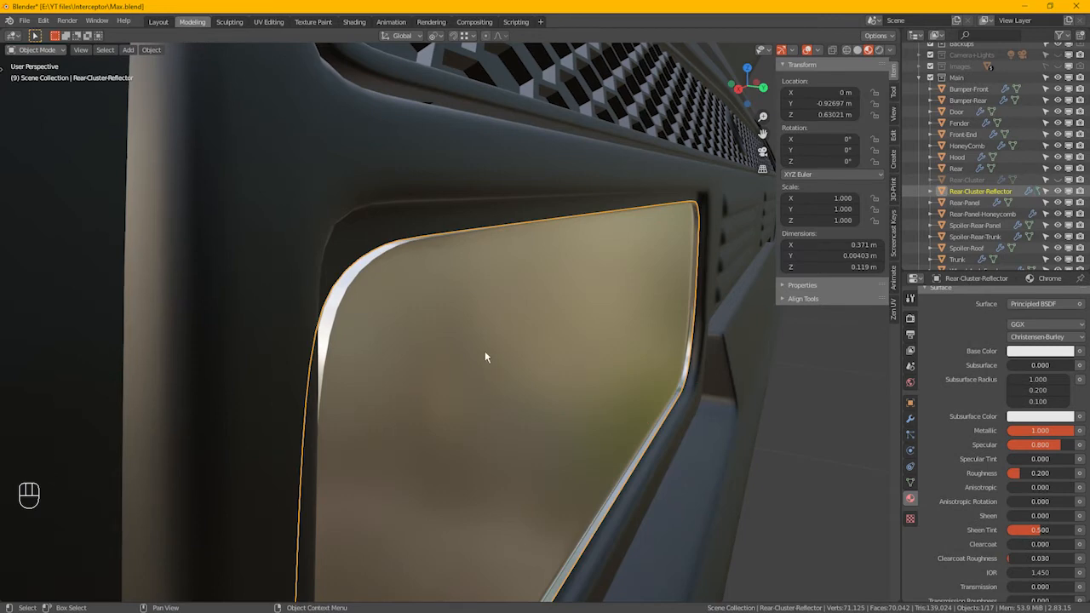
# - Unhide the Rear-Cluster lens and isolate it in local view
pyautogui.click(1068, 180)
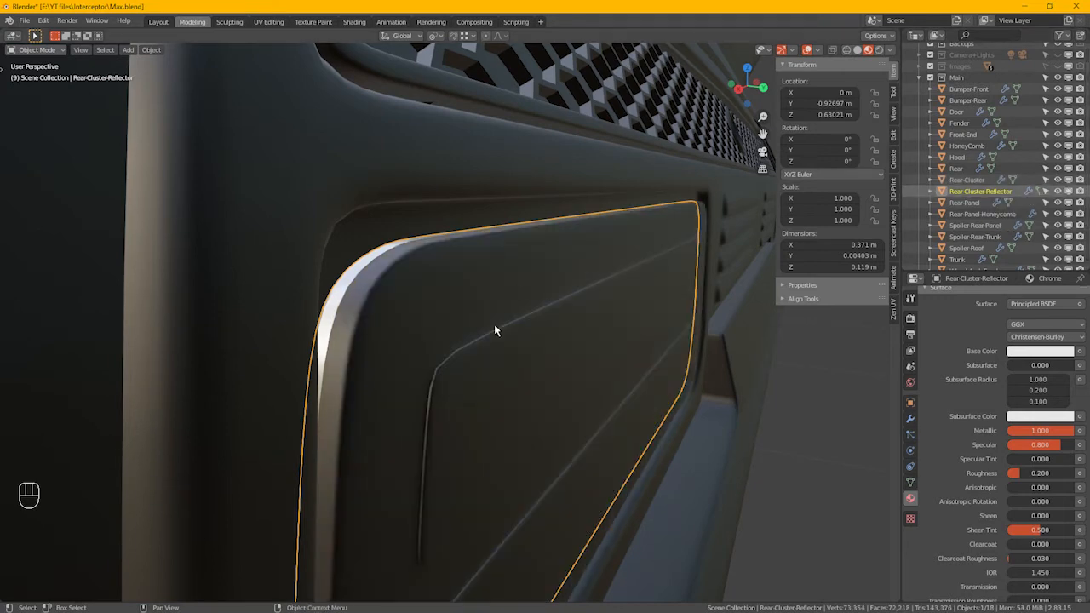
pyautogui.click(421, 341)
pyautogui.keyDown('alt'); pyautogui.moveTo(479, 377); pyautogui.dragTo(418, 351); pyautogui.keyUp('alt')
pyautogui.keyDown('shift'); pyautogui.moveTo(219, 306); pyautogui.dragTo(236, 322, button='middle'); pyautogui.keyUp('shift')
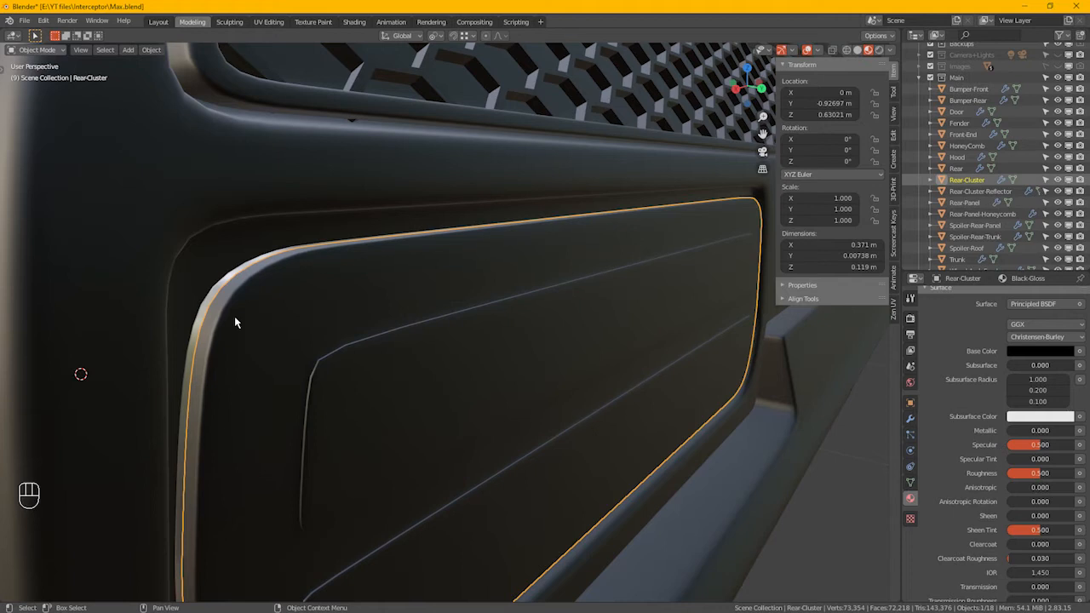
pyautogui.press('KP_Divide')
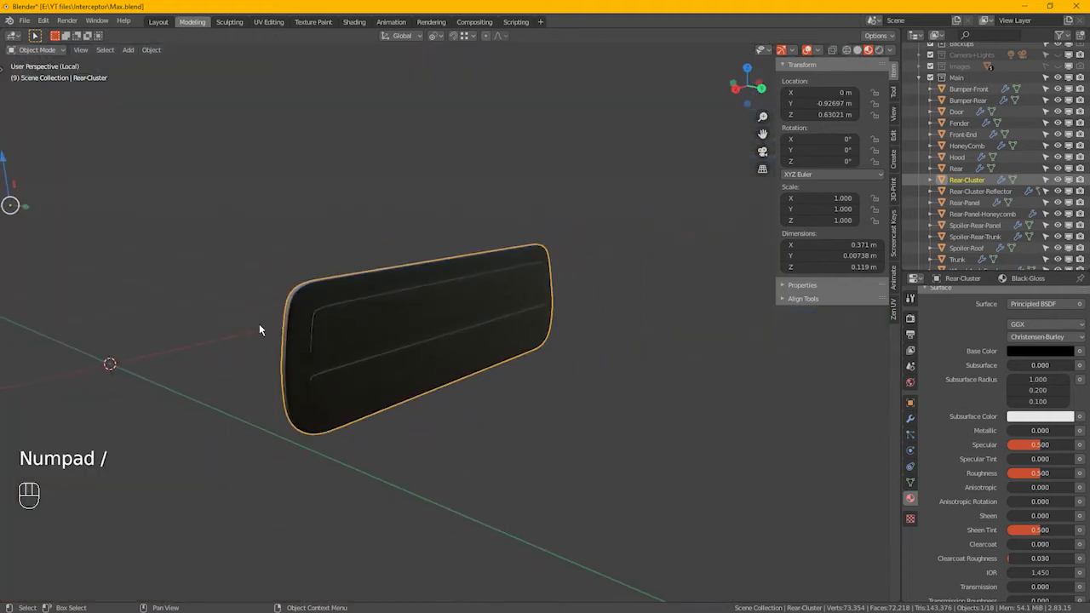
# - Remove the Black-Gloss material slot from the Rear-Cluster lens
pyautogui.scroll(5, 960, 448)
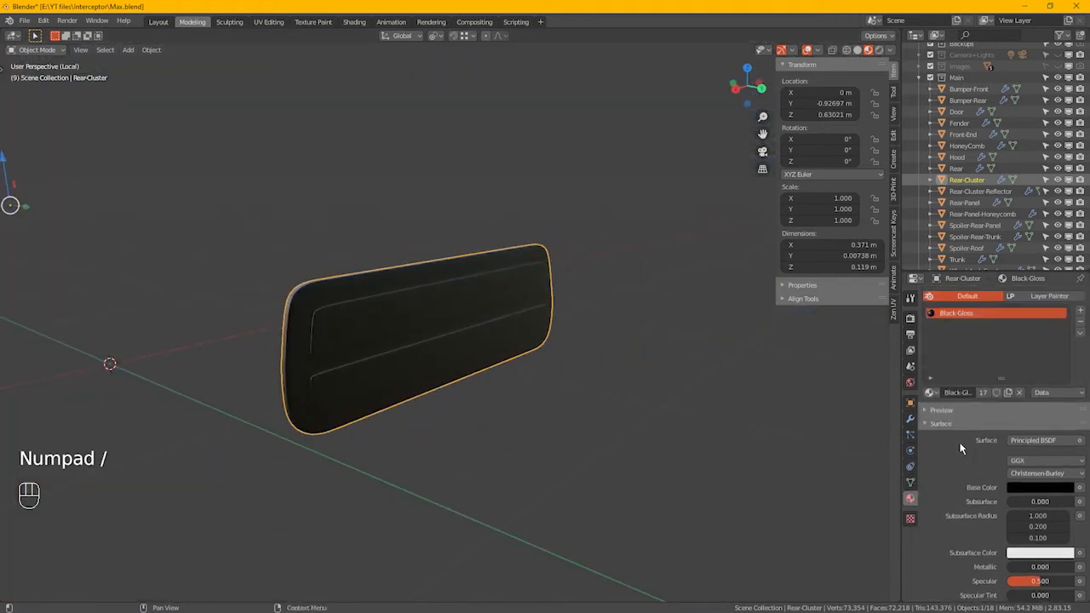
pyautogui.keyDown('alt'); pyautogui.moveTo(473, 379); pyautogui.dragTo(591, 360, button='middle'); pyautogui.keyUp('alt')
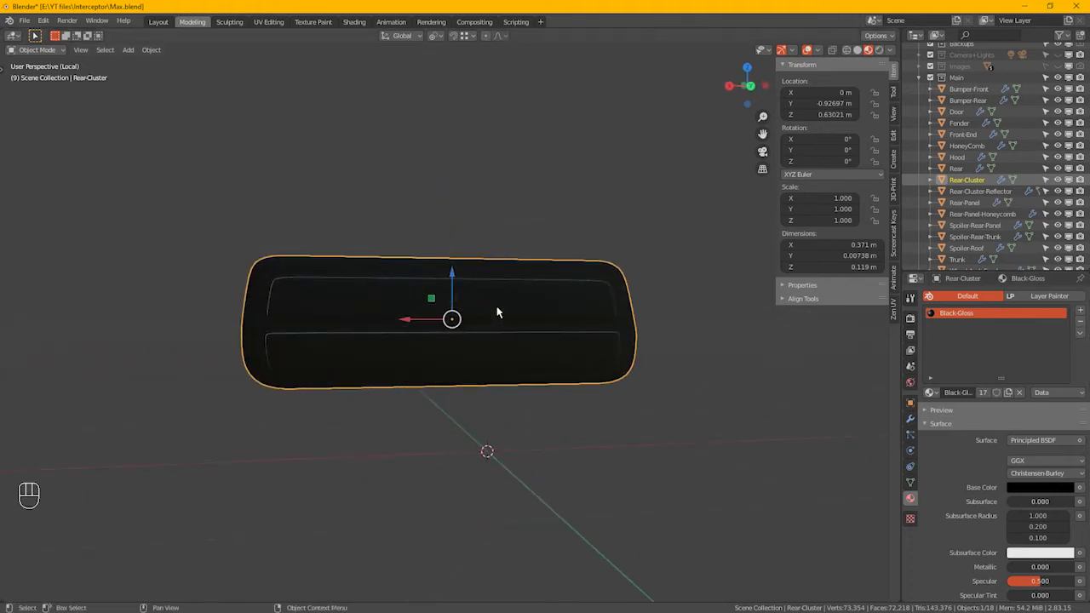
pyautogui.click(1080, 321)
# - Add a single centred vertical loop cut across the middle of the Rear-Cluster lens mesh
pyautogui.keyDown('alt'); pyautogui.moveTo(449, 327); pyautogui.dragTo(426, 326, button='middle'); pyautogui.keyUp('alt')
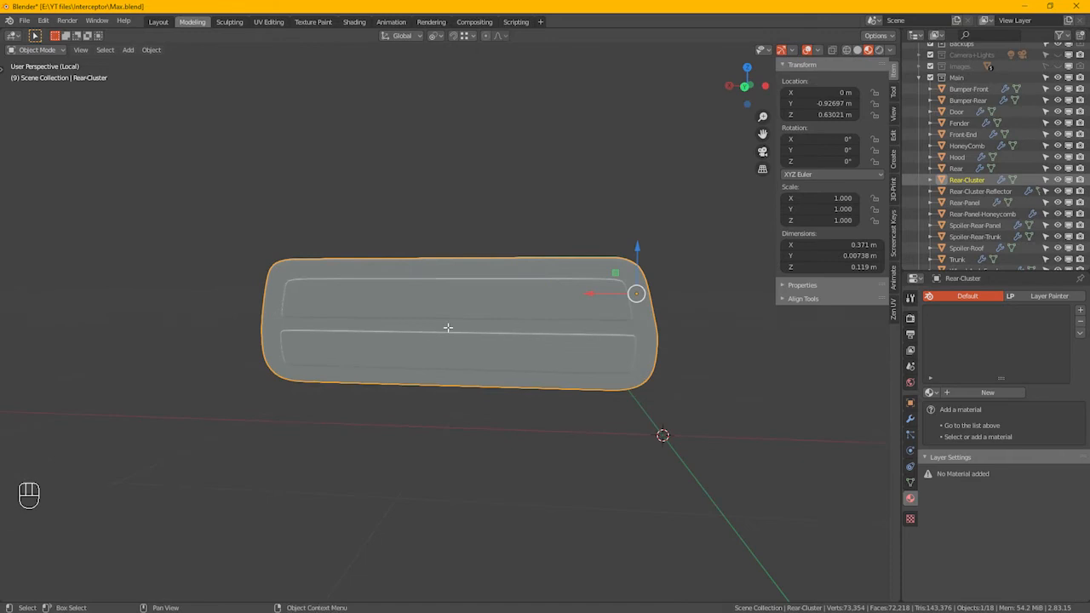
pyautogui.press('Tab')
pyautogui.scroll(3, 494, 337)
pyautogui.keyDown('alt'); pyautogui.moveTo(494, 337); pyautogui.dragTo(461, 353, button='middle'); pyautogui.keyUp('alt')
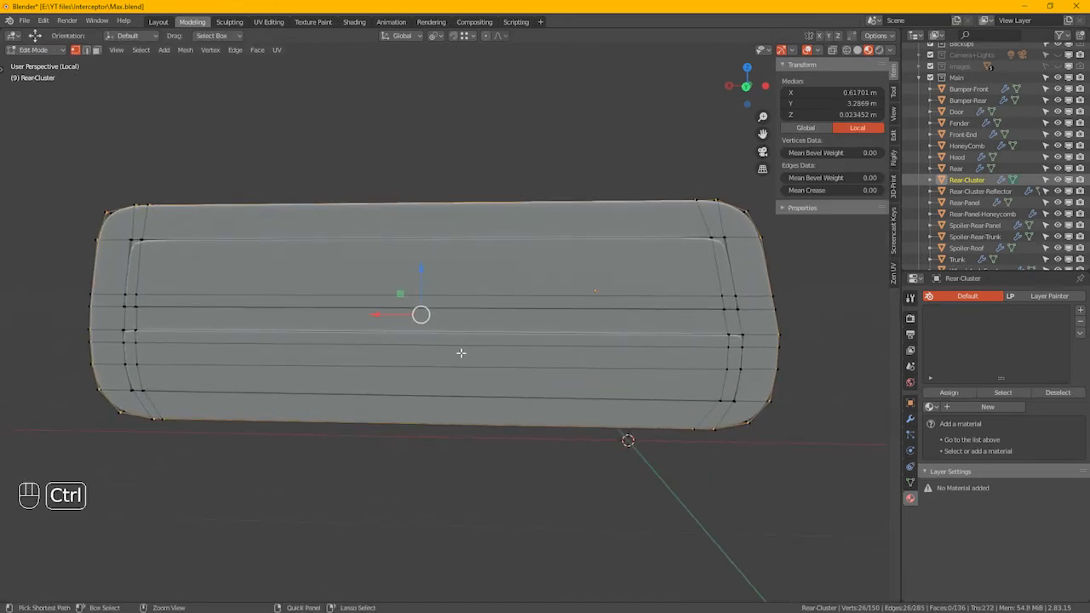
pyautogui.hotkey('ctrl', 'r')
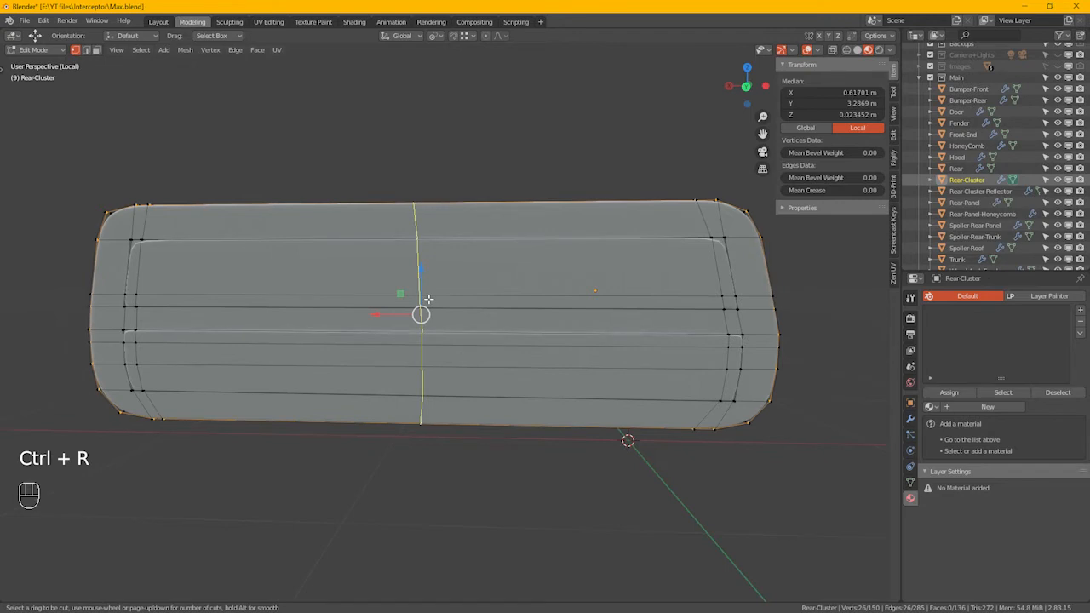
pyautogui.click(427, 299)
pyautogui.rightClick(427, 299)
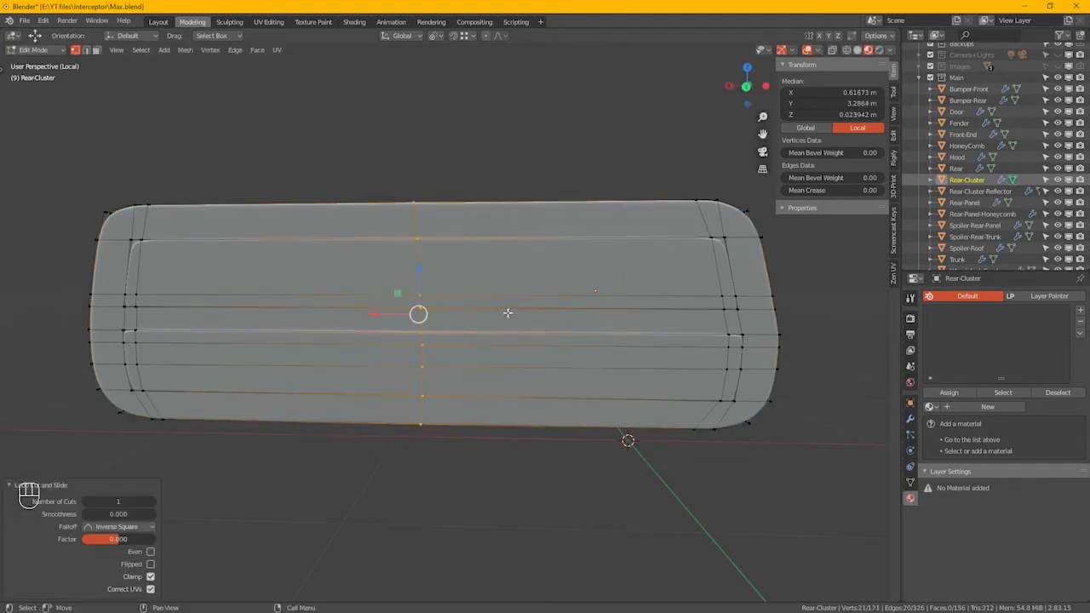
# - Straighten the centre edge loop by scaling it to 0 along the X axis
pyautogui.press('s')
pyautogui.press('x')
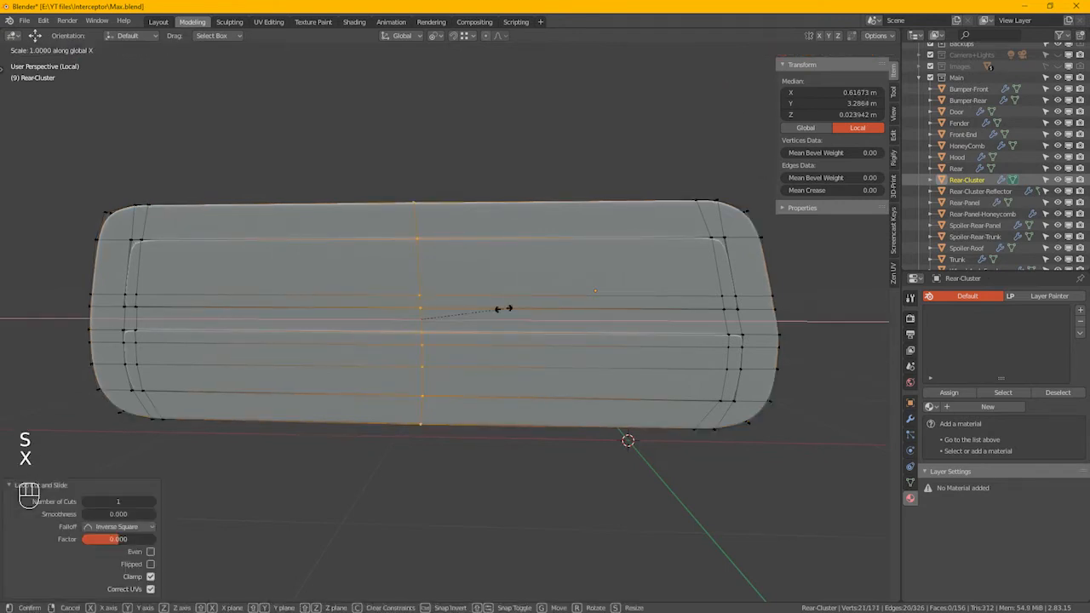
pyautogui.press('KP_0')
pyautogui.press('KP_Enter')
# - Try beveling the lens's centre edge loop with an offset of about 0.0479 m and one segment, and undo the bevel
pyautogui.moveTo(452, 309); pyautogui.dragTo(453, 309, button='middle')
pyautogui.press('ctrl')
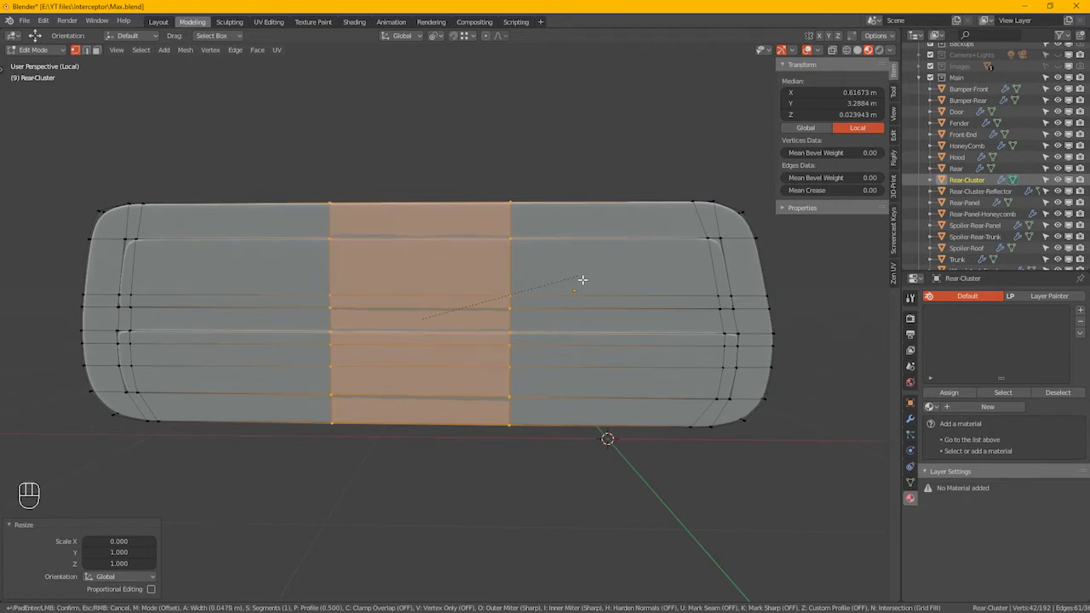
pyautogui.click(582, 279)
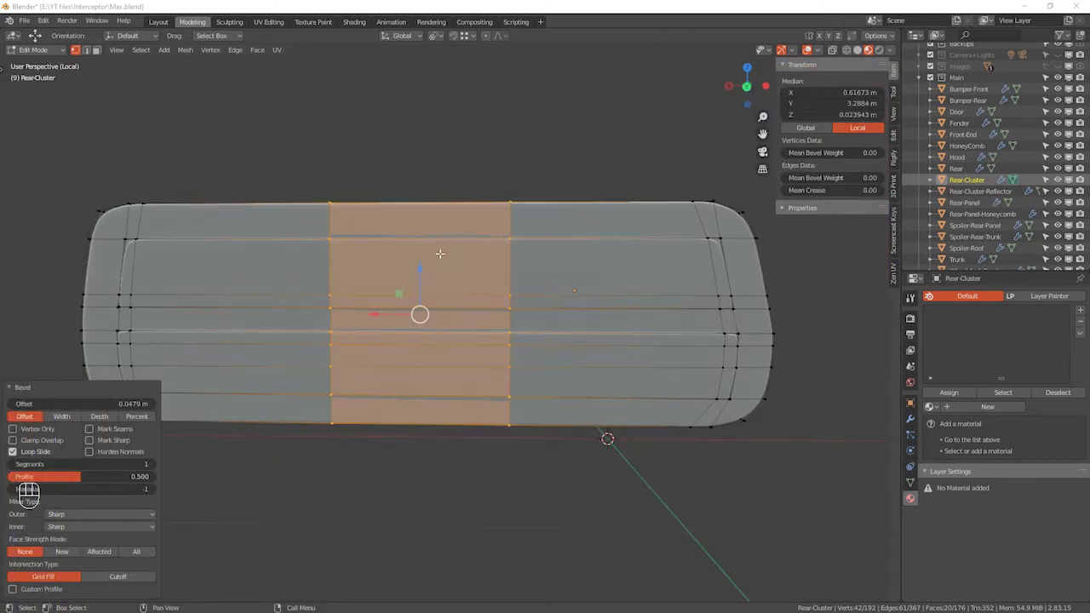
pyautogui.keyDown('alt'); pyautogui.moveTo(440, 253); pyautogui.dragTo(428, 305); pyautogui.keyUp('alt')
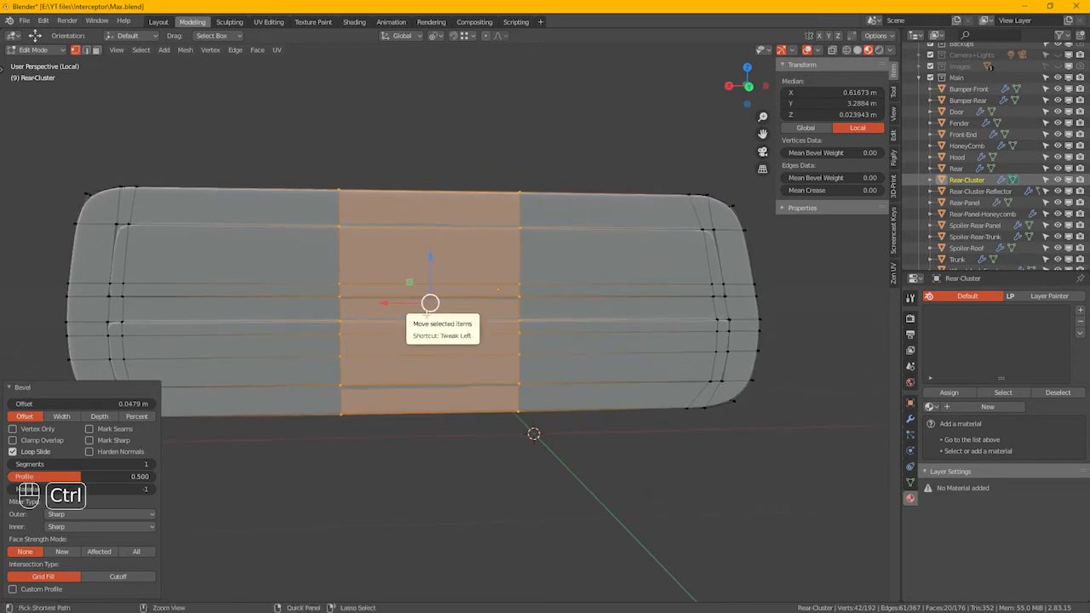
pyautogui.hotkey('ctrl', 'z')
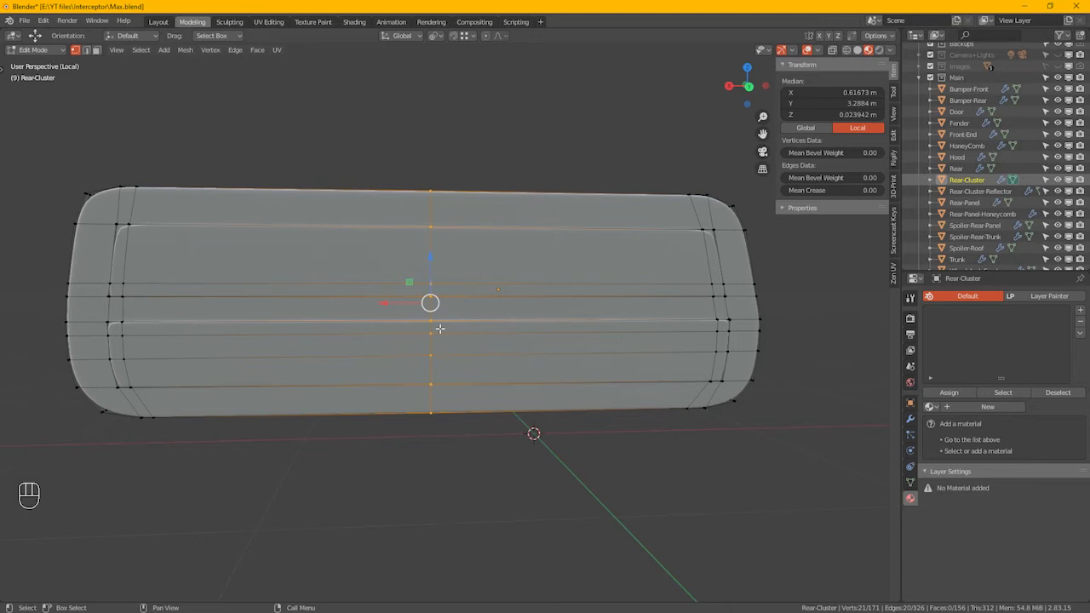
# - Bevel the lens's centre edge loop into a vertical band with an offset of about 0.0477 m and one segment
pyautogui.hotkey('ctrl', 'b')
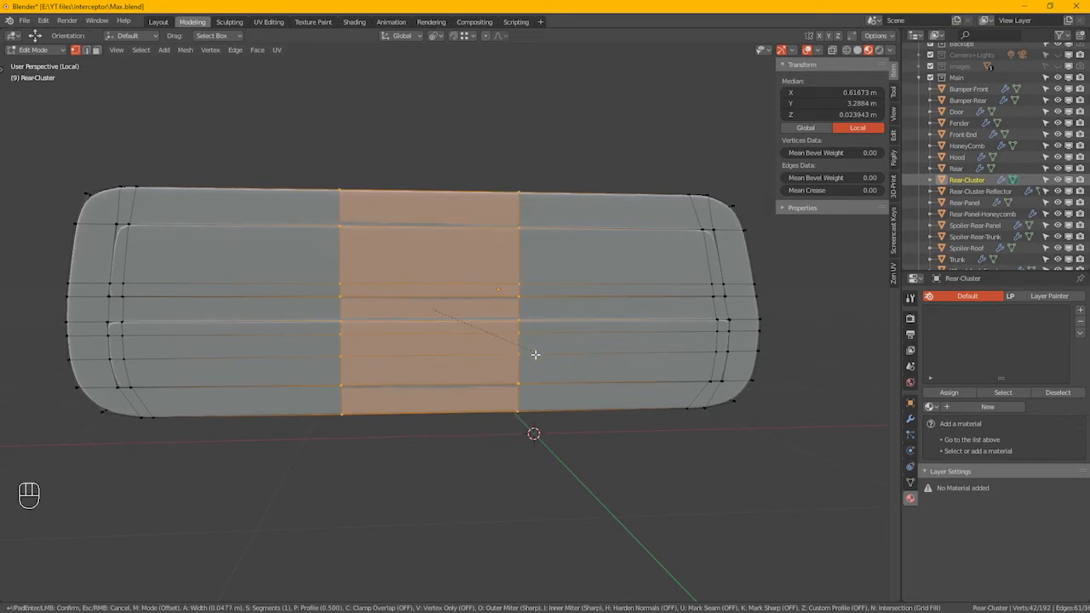
pyautogui.click(535, 355)
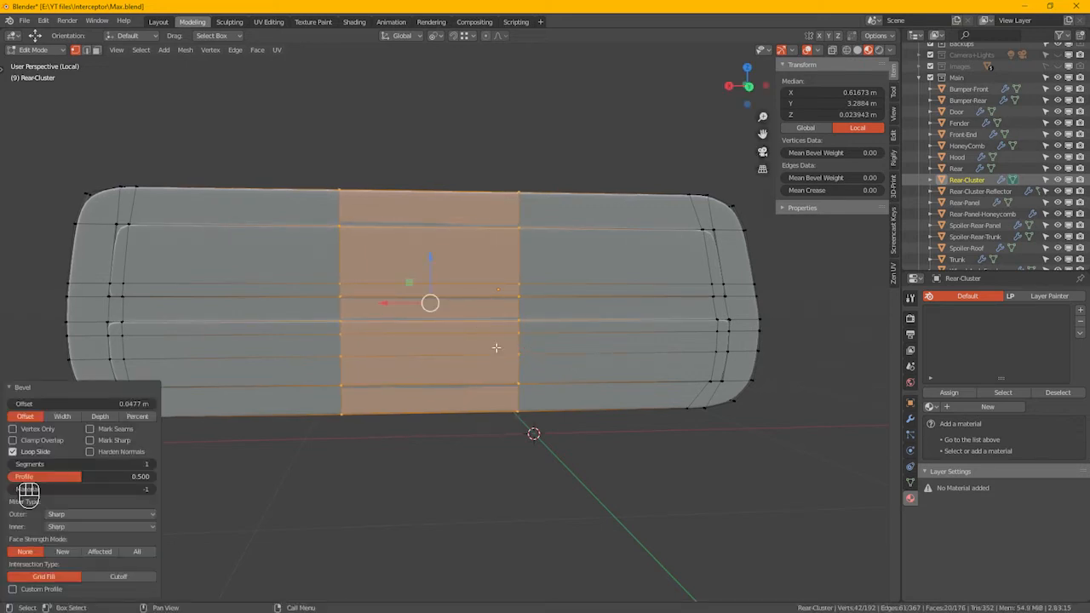
pyautogui.keyDown('alt'); pyautogui.moveTo(476, 368); pyautogui.dragTo(164, 268); pyautogui.keyUp('alt')
pyautogui.keyDown('alt'); pyautogui.keyDown('shift'); pyautogui.moveTo(204, 324); pyautogui.dragTo(254, 252); pyautogui.keyUp('shift'); pyautogui.keyUp('alt')
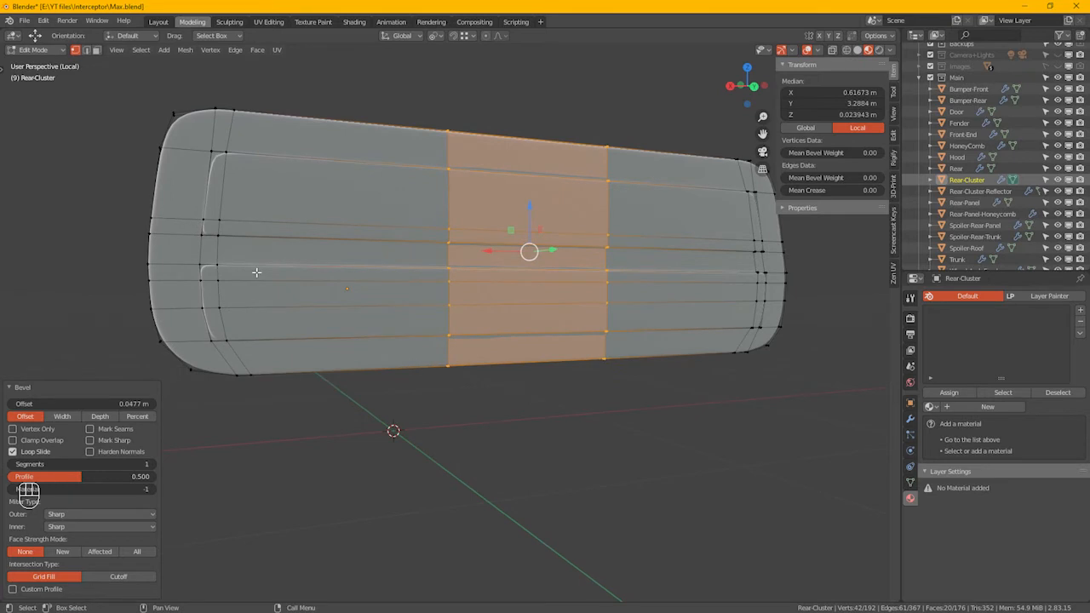
pyautogui.keyDown('alt'); pyautogui.moveTo(254, 263); pyautogui.dragTo(250, 267); pyautogui.keyUp('alt')
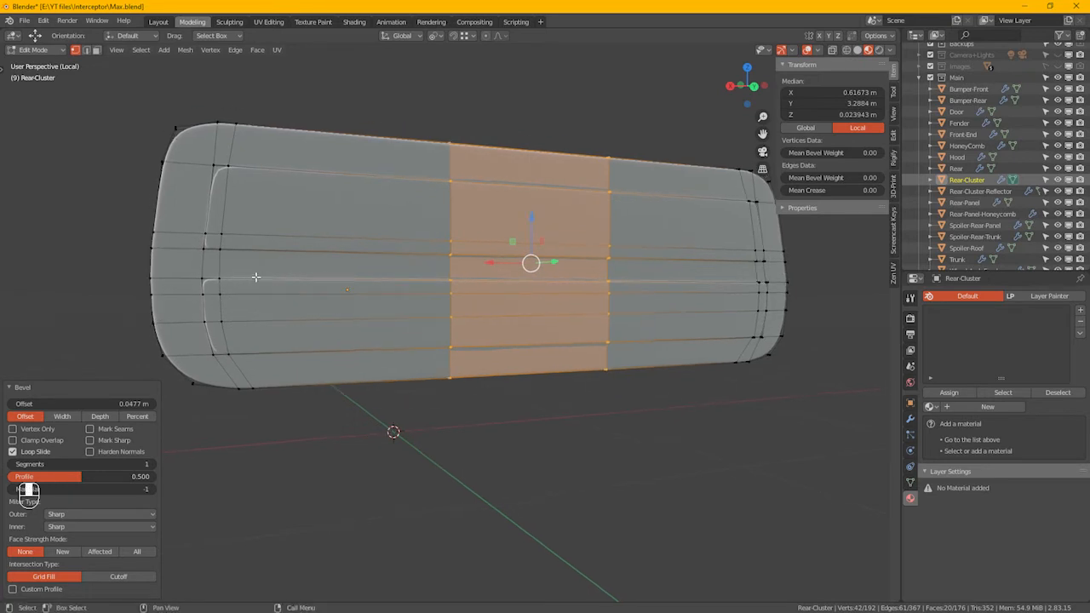
# - Add a horizontal loop cut across the lens's upper recessed panel, slid to a factor of about -0.294
pyautogui.hotkey('ctrl', 'r')
pyautogui.click(228, 203)
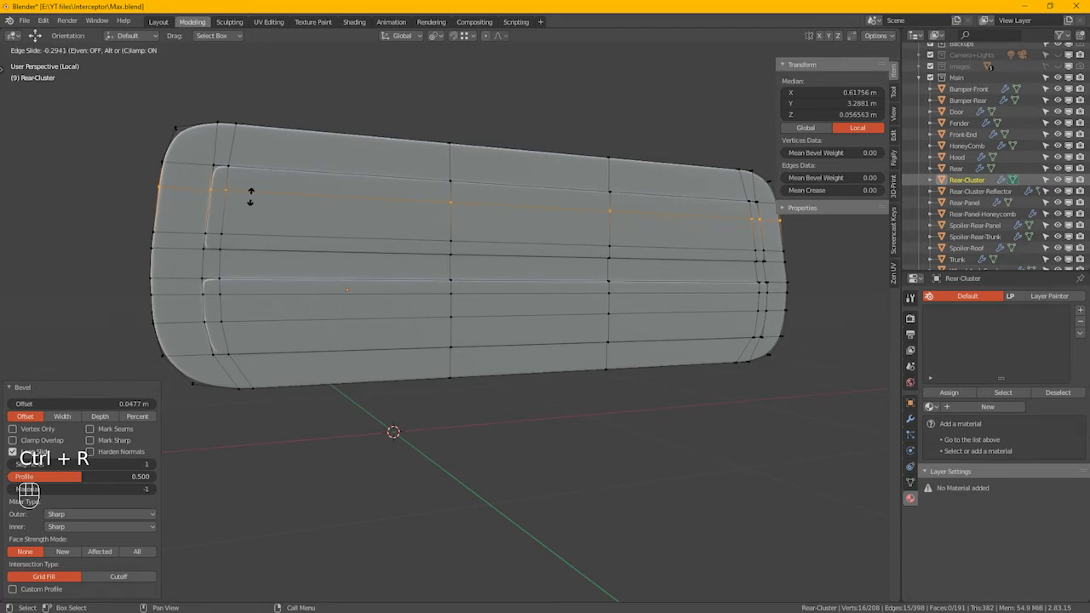
pyautogui.click(250, 196)
# - Slide the vertical edge loop beside the recessed panels' corners at the +X end slightly inward toward the lens centre
pyautogui.keyDown('alt'); pyautogui.moveTo(255, 204); pyautogui.dragTo(260, 226); pyautogui.keyUp('alt')
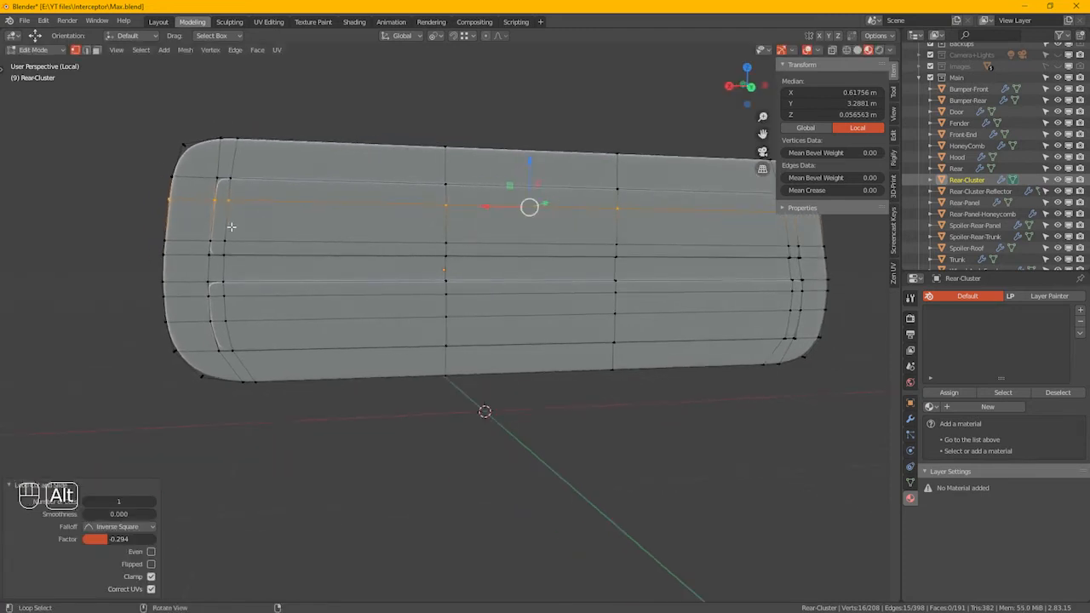
pyautogui.keyDown('alt'); pyautogui.click(231, 226); pyautogui.keyUp('alt')
pyautogui.scroll(4, 276, 225)
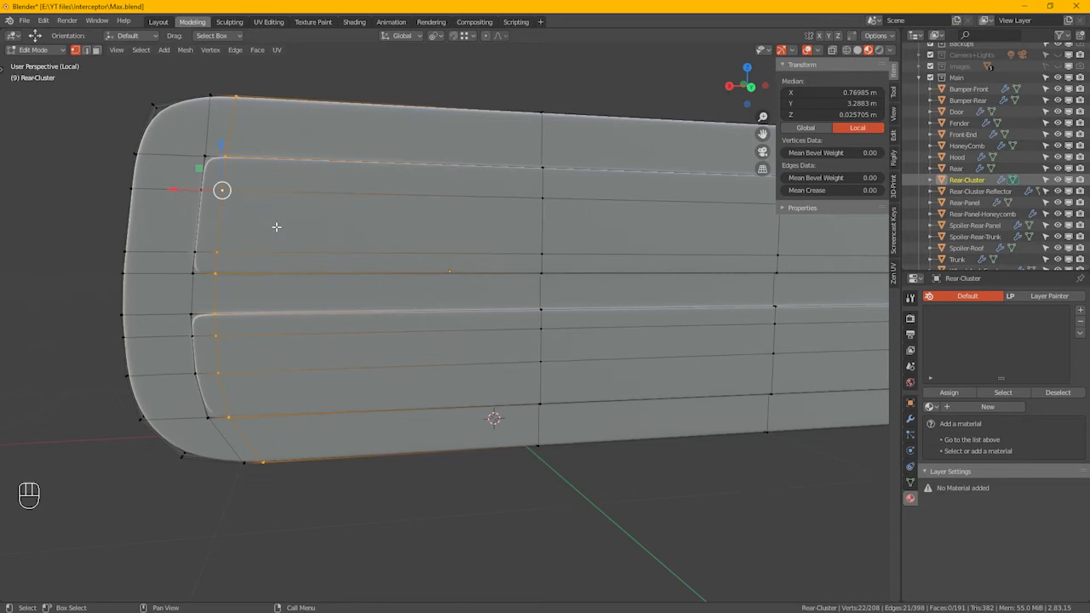
pyautogui.press('g')
pyautogui.press('g')
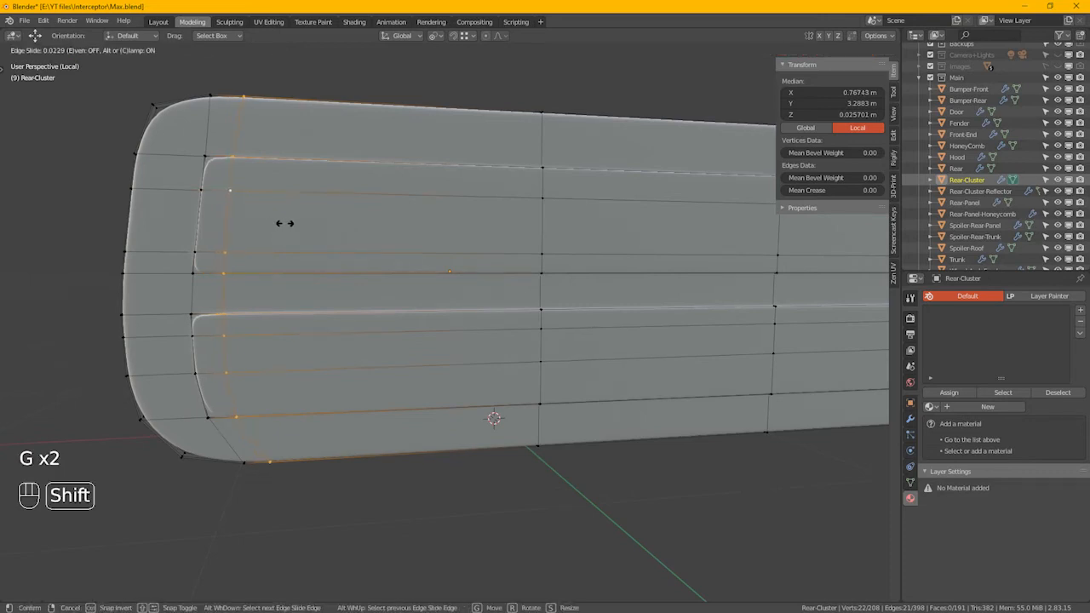
pyautogui.click(293, 227)
# - Slide the matching vertical edge loop at the lens's opposite end inward by a factor of about 0.018
pyautogui.moveTo(293, 227); pyautogui.dragTo(603, 219, button='middle')
pyautogui.keyDown('alt'); pyautogui.click(602, 219); pyautogui.keyUp('alt')
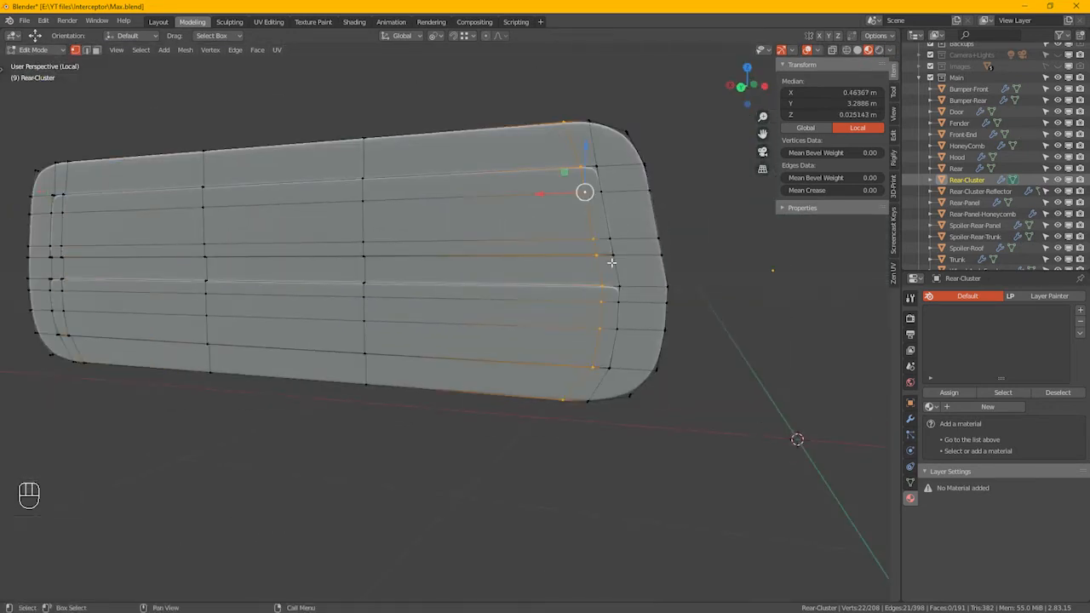
pyautogui.press('g')
pyautogui.press('g')
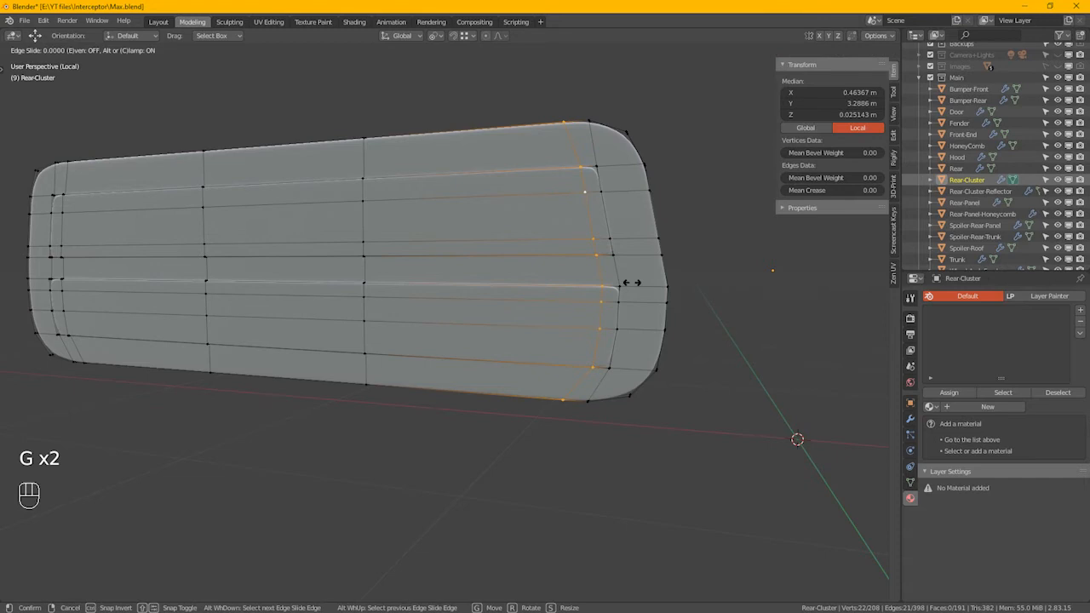
pyautogui.click(615, 282)
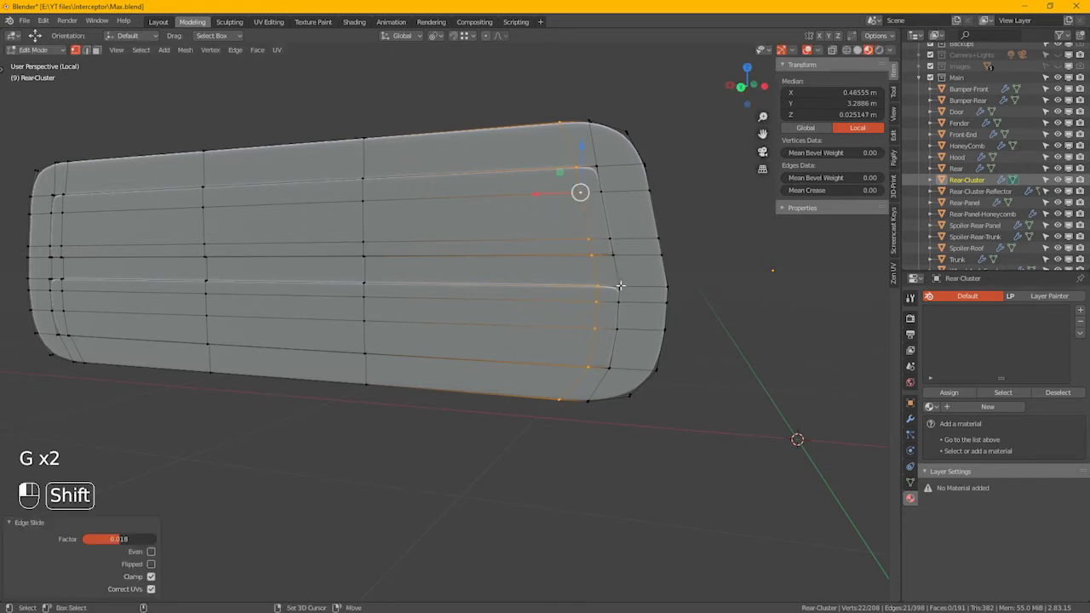
# - Mark out the lens's centre band and its two ends with successive box selections, and clear the selection
pyautogui.keyDown('alt'); pyautogui.moveTo(628, 294); pyautogui.dragTo(418, 344, button='middle'); pyautogui.keyUp('alt')
pyautogui.scroll(-3, 390, 346)
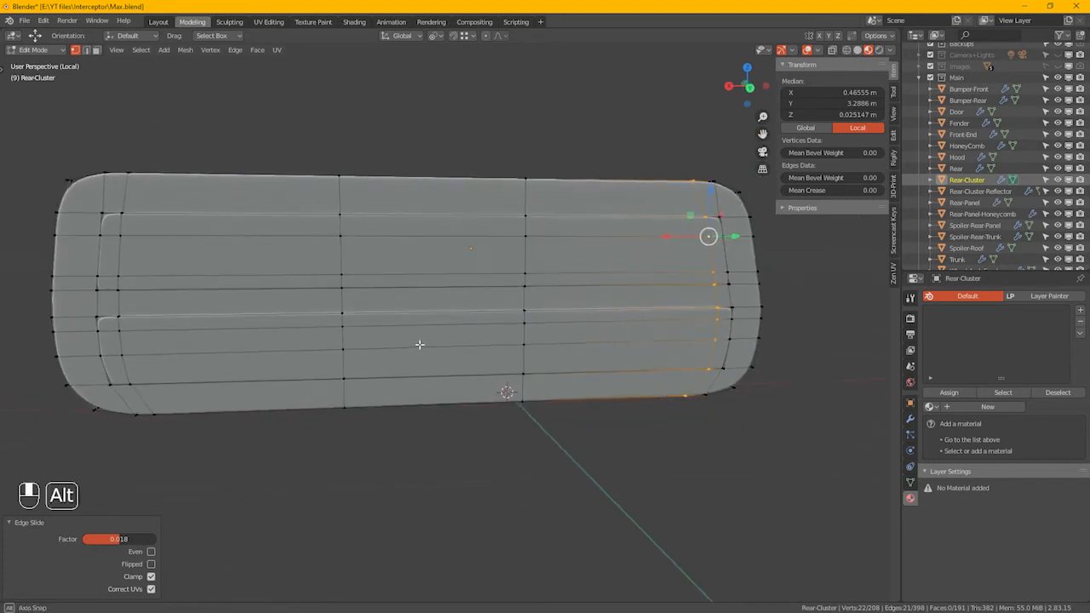
pyautogui.keyDown('alt'); pyautogui.moveTo(503, 275); pyautogui.dragTo(407, 327, button='middle'); pyautogui.keyUp('alt')
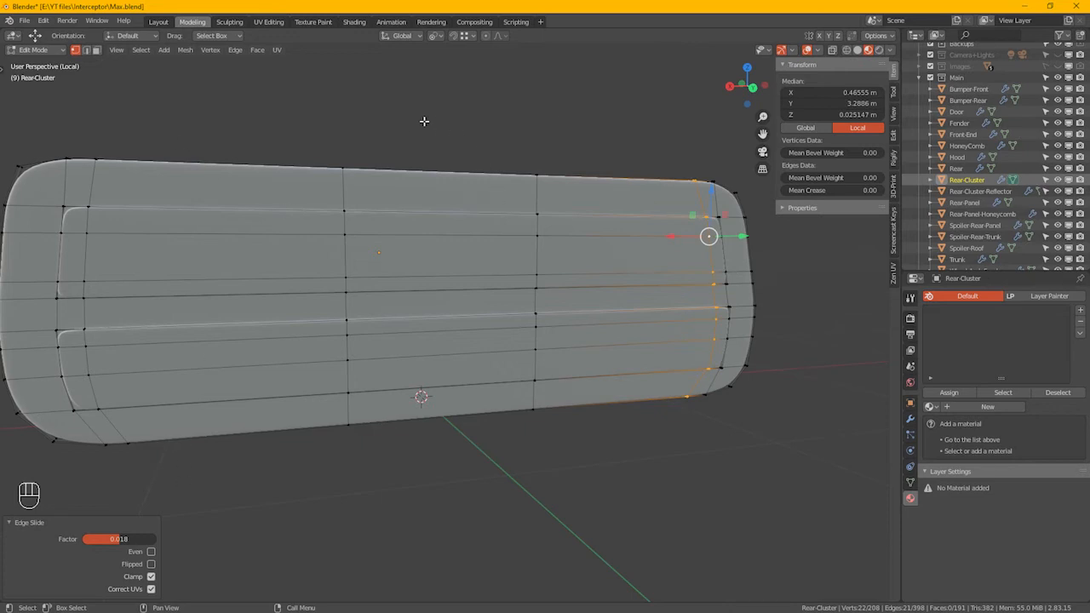
pyautogui.moveTo(298, 97); pyautogui.dragTo(554, 497)
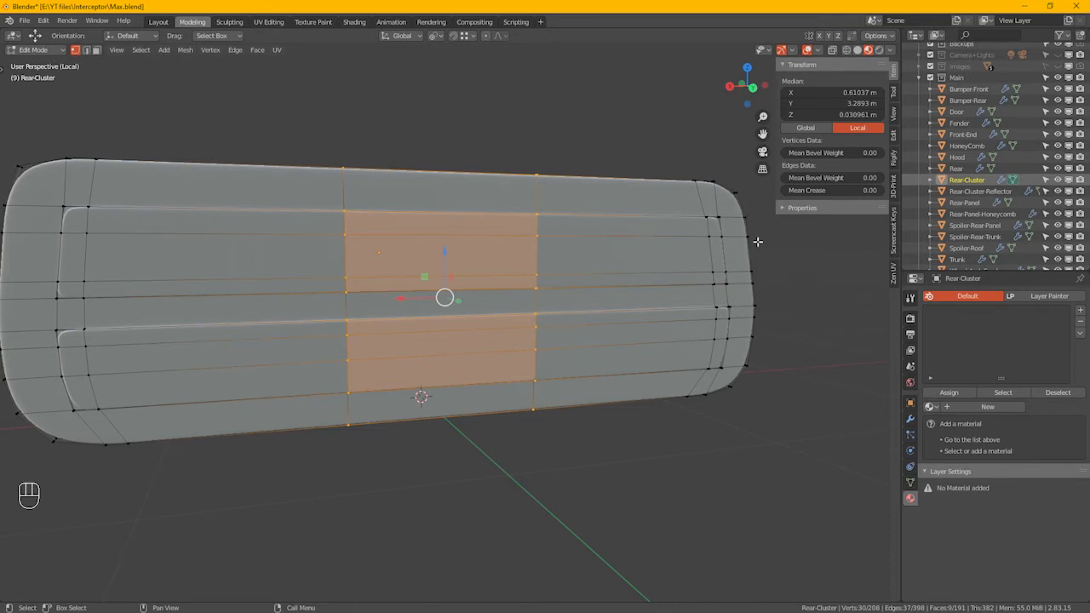
pyautogui.moveTo(625, 127); pyautogui.dragTo(763, 464)
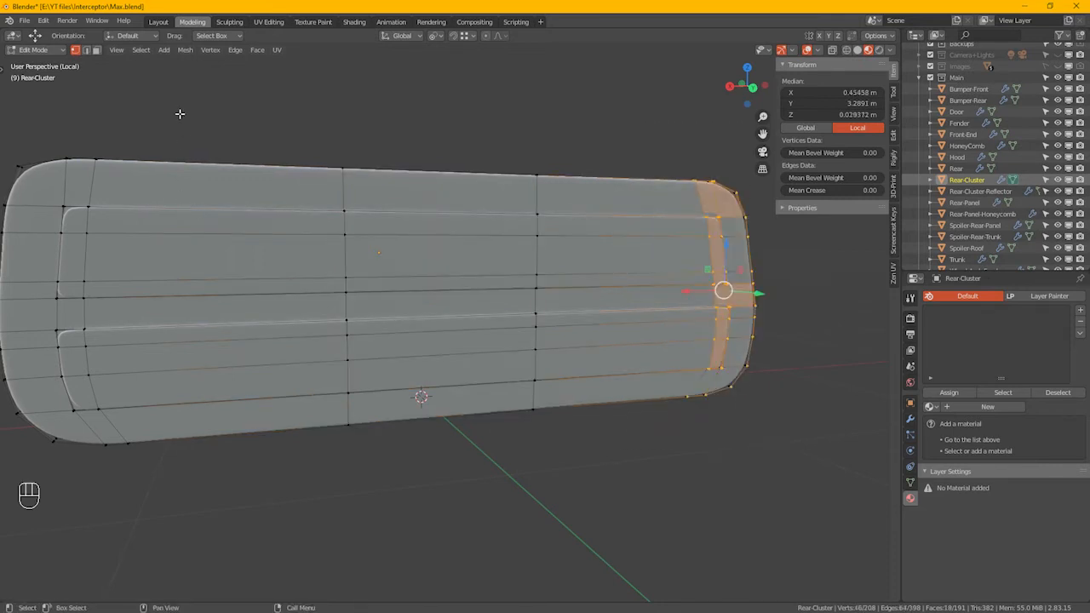
pyautogui.moveTo(174, 114); pyautogui.dragTo(46, 423)
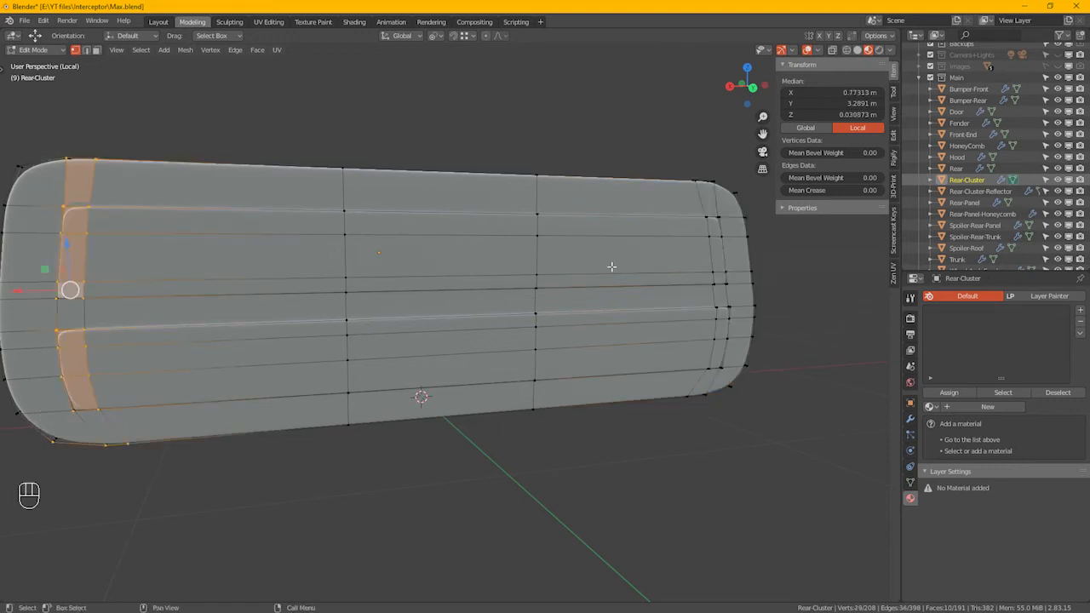
pyautogui.click(584, 484)
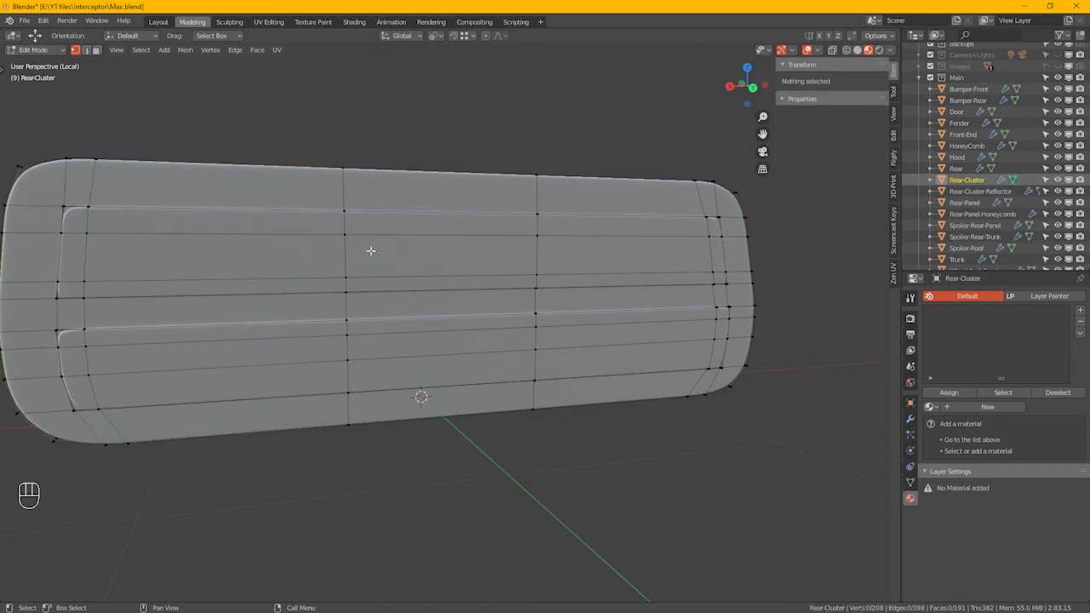
# - Select the two vertical edge loops bounding the lens's centre band and create a new material named Repeater
pyautogui.keyDown('alt'); pyautogui.click(346, 202); pyautogui.keyUp('alt')
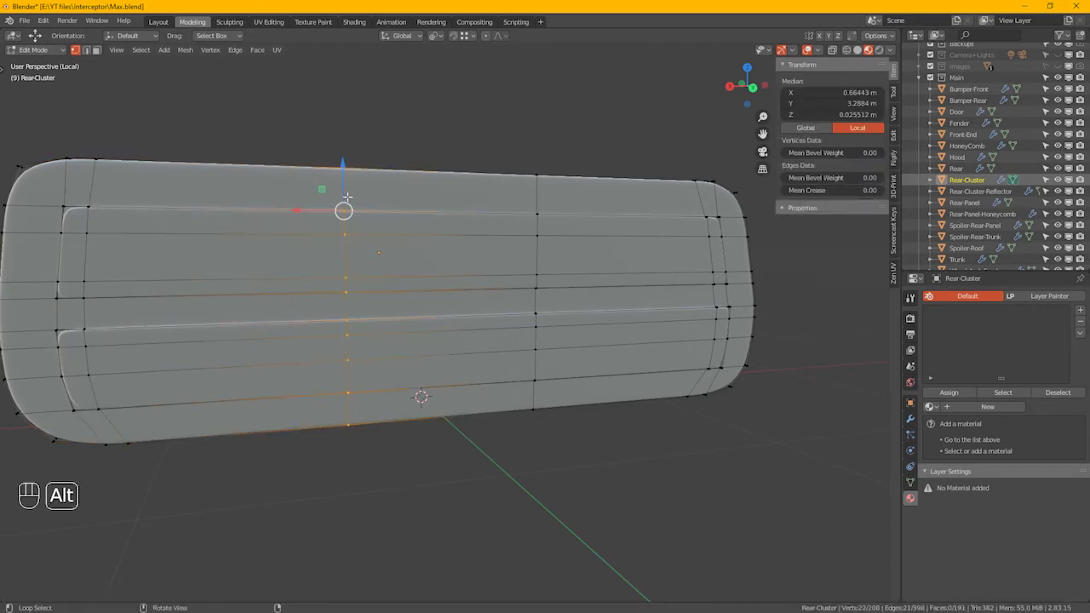
pyautogui.keyDown('alt'); pyautogui.keyDown('shift'); pyautogui.click(535, 211); pyautogui.keyUp('shift'); pyautogui.keyUp('alt')
pyautogui.moveTo(545, 297); pyautogui.dragTo(521, 322, button='middle')
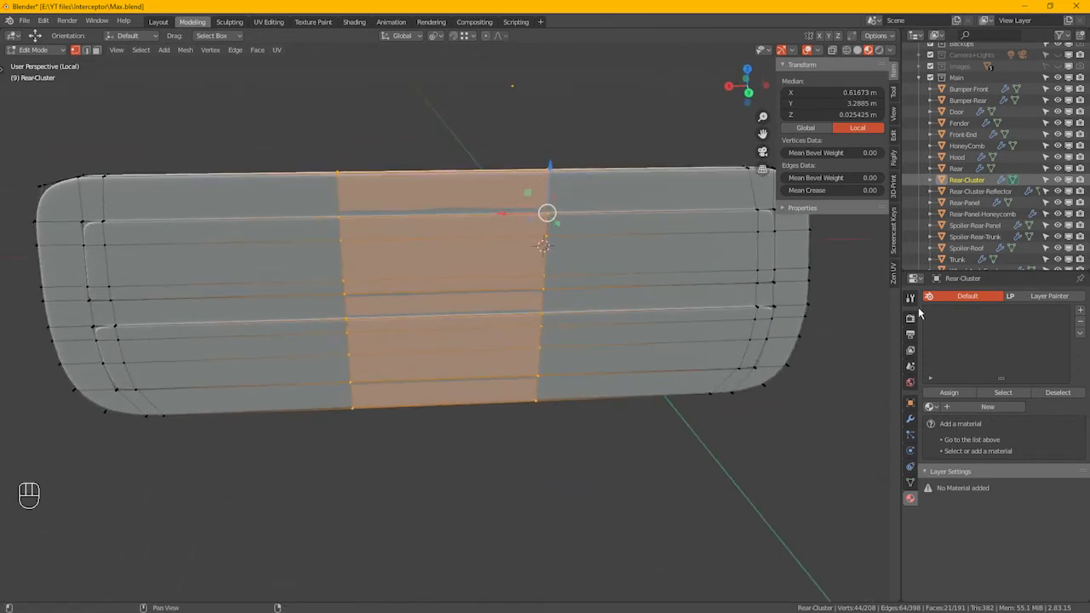
pyautogui.click(1080, 312)
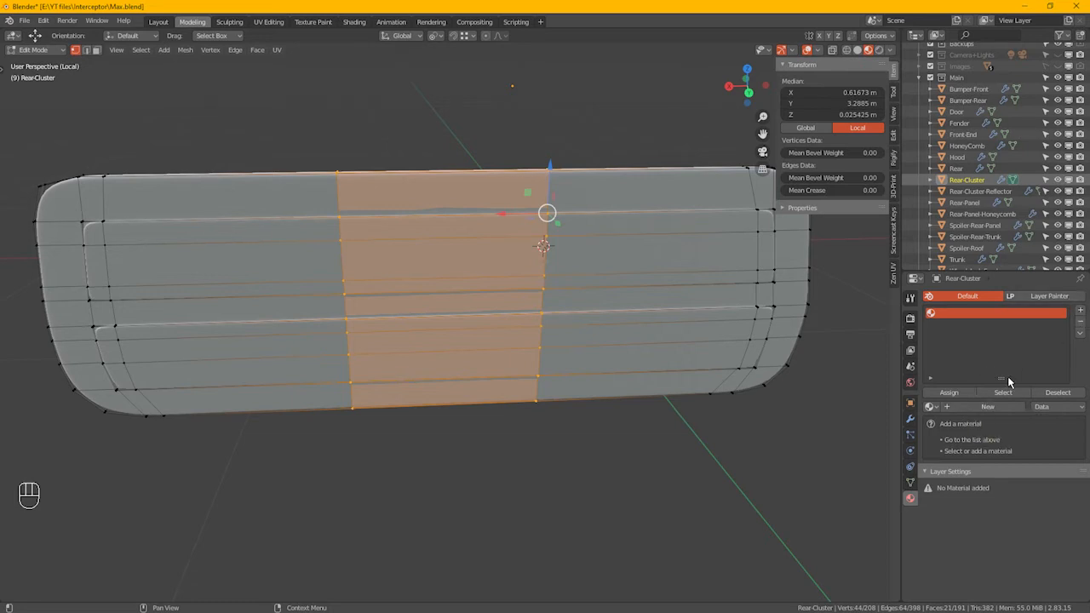
pyautogui.click(985, 408)
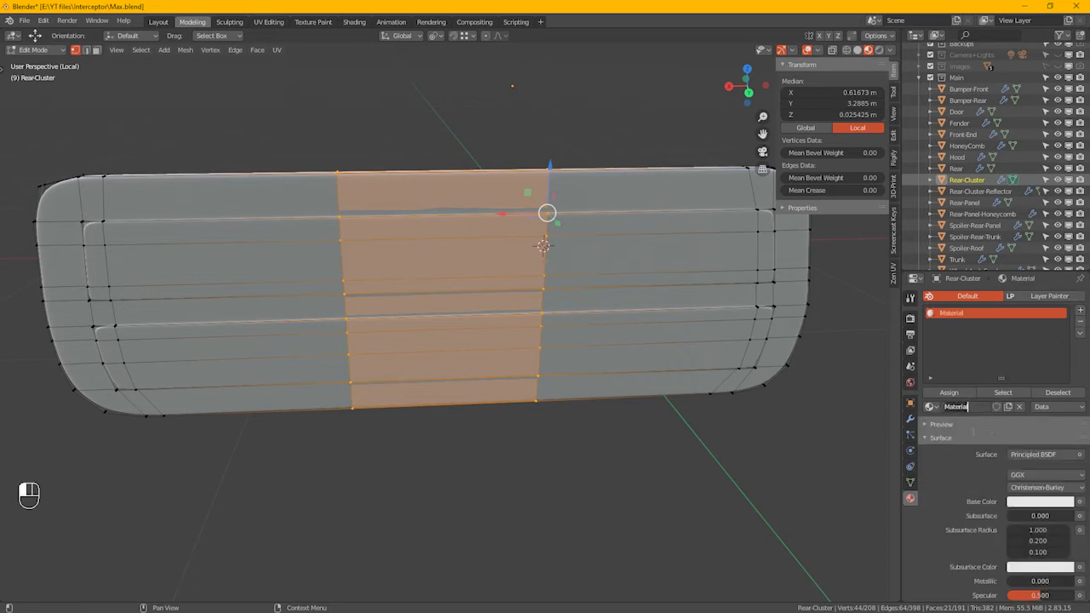
pyautogui.write('M')
pyautogui.write('Repe')
# - Give the Repeater material an orange base color with a hue of about 0.086 and set its transmission to 0.98
pyautogui.click(1052, 503)
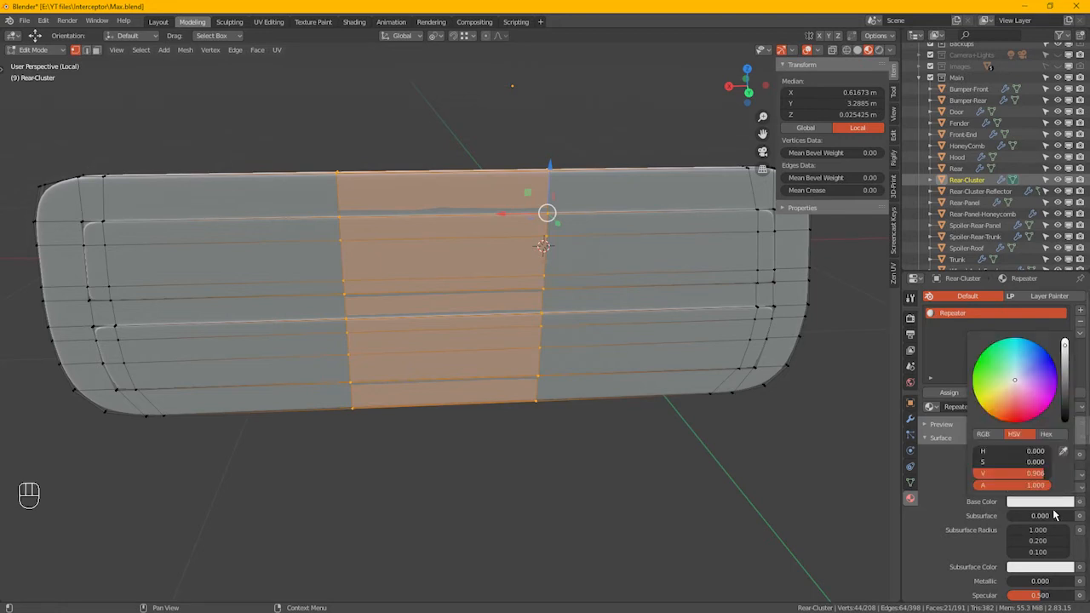
pyautogui.moveTo(1026, 390); pyautogui.dragTo(990, 417)
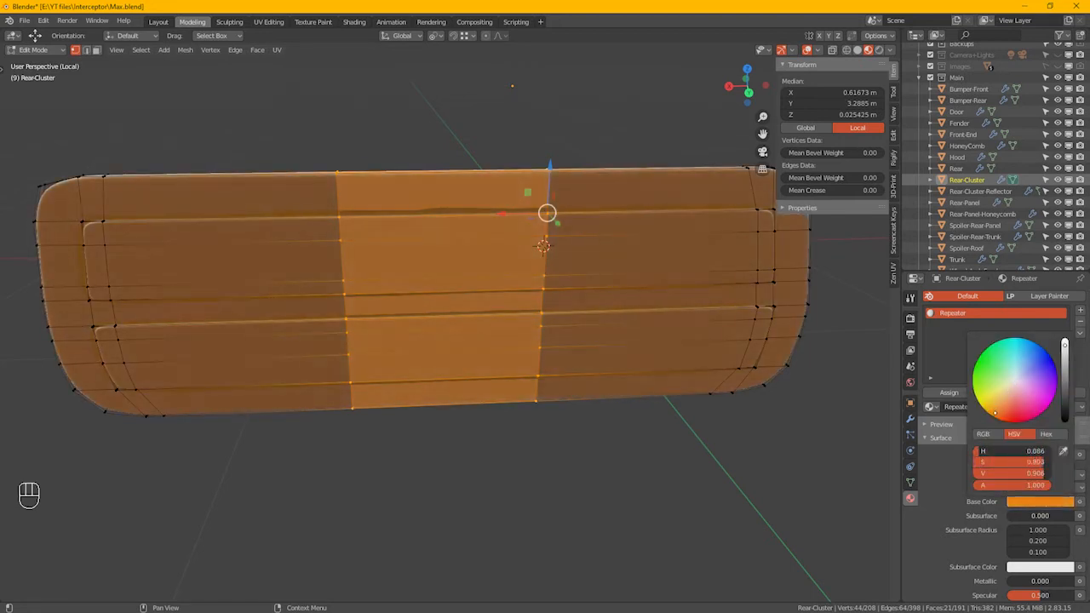
pyautogui.scroll(-6, 969, 496)
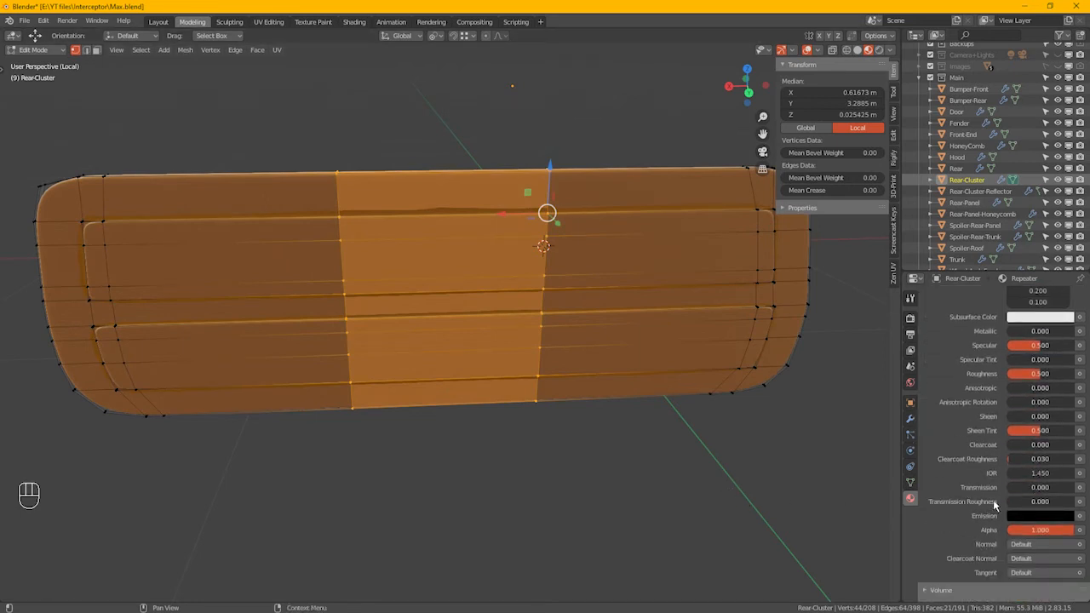
pyautogui.click(1039, 487)
pyautogui.press('BackSpace')
pyautogui.write('.98')
pyautogui.press('Return')
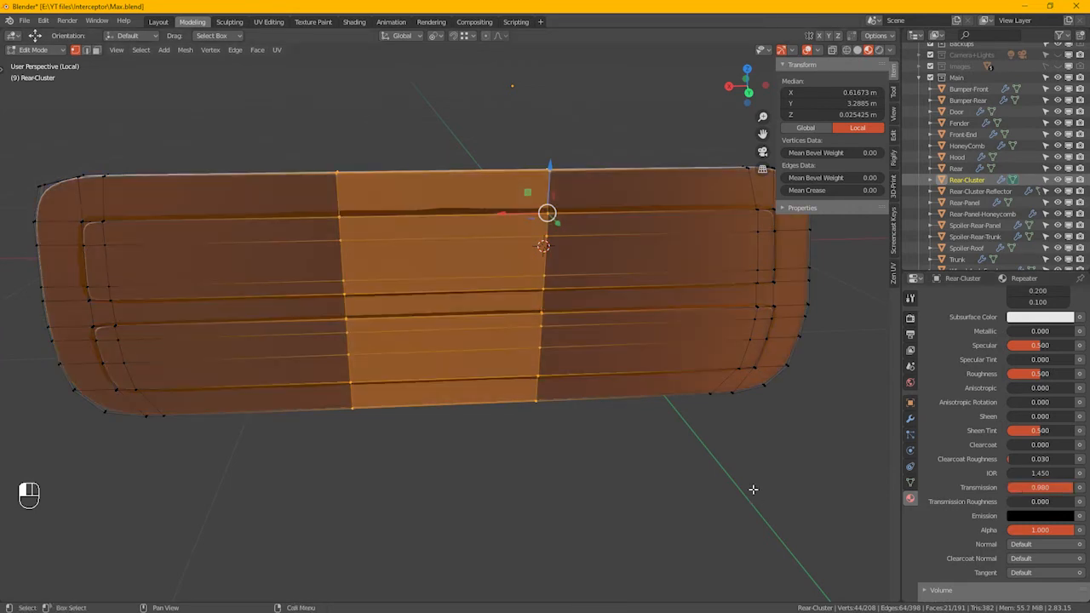
# - Try to select the lens's outer sections by inverting the centre band selection
pyautogui.moveTo(477, 357)
pyautogui.keyDown('alt'); pyautogui.mouseDown(button='middle')
pyautogui.moveTo(446, 319)
pyautogui.moveTo(453, 293)
pyautogui.mouseUp(button='middle'); pyautogui.keyUp('alt')
pyautogui.keyDown('shift'); pyautogui.moveTo(499, 363); pyautogui.dragTo(435, 332, button='middle'); pyautogui.keyUp('shift')
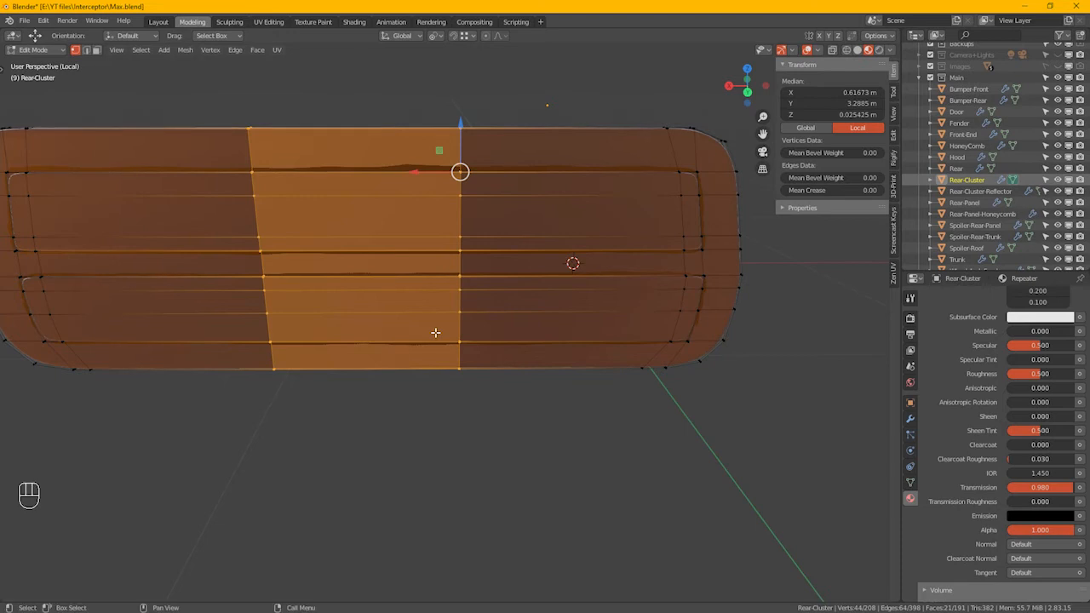
pyautogui.hotkey('ctrl', 'i')
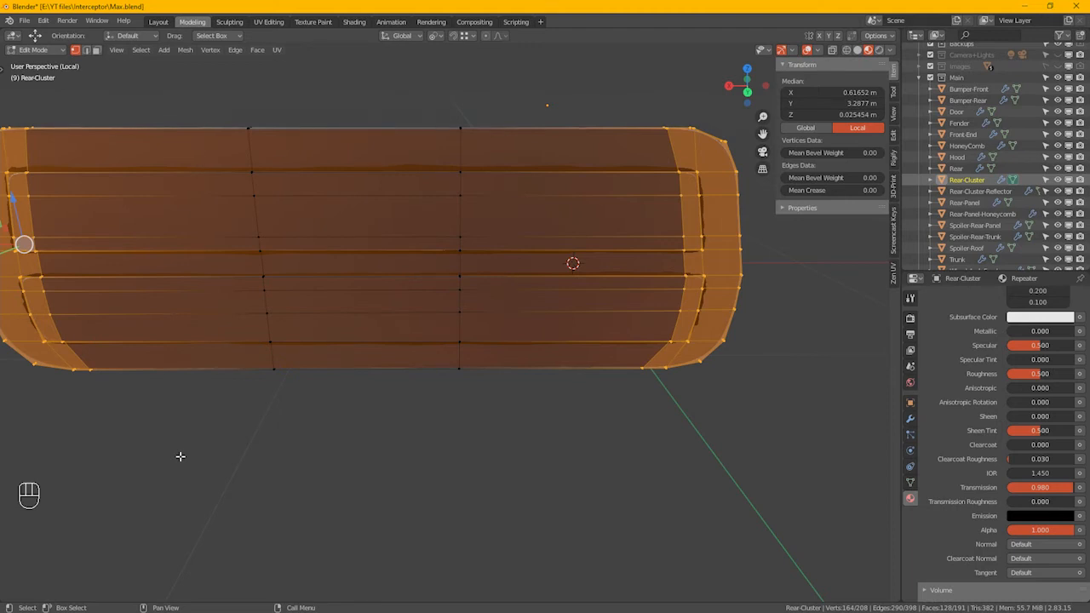
# - Bevel the two vertical edge loops bounding the centre band with an offset of about 0.00153 m and two segments
pyautogui.press('2')
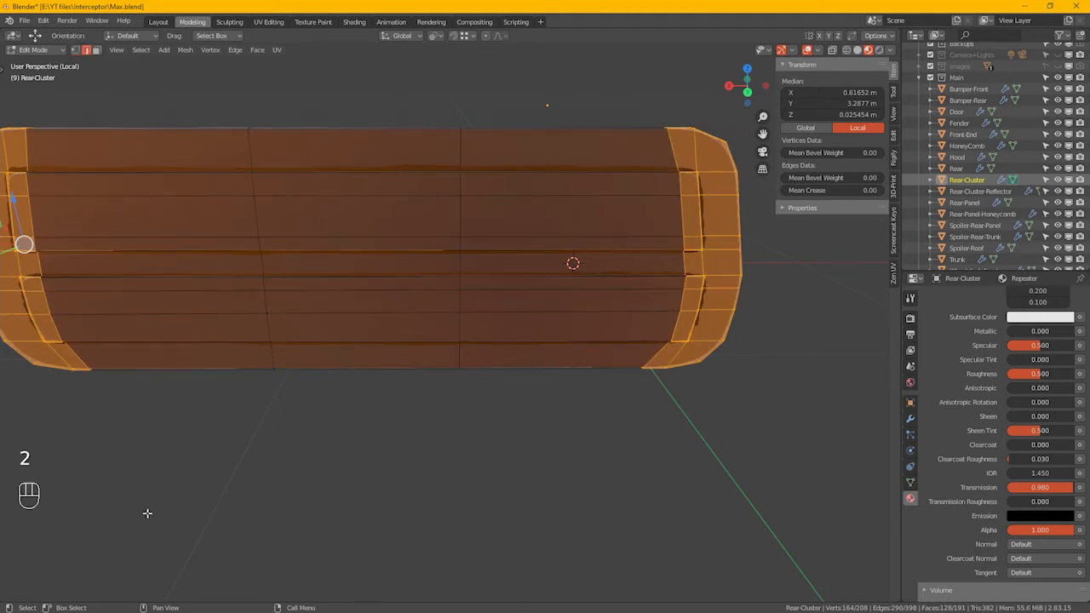
pyautogui.keyDown('alt'); pyautogui.click(256, 223); pyautogui.keyUp('alt')
pyautogui.keyDown('alt'); pyautogui.keyDown('shift'); pyautogui.click(482, 356); pyautogui.keyUp('shift'); pyautogui.keyUp('alt')
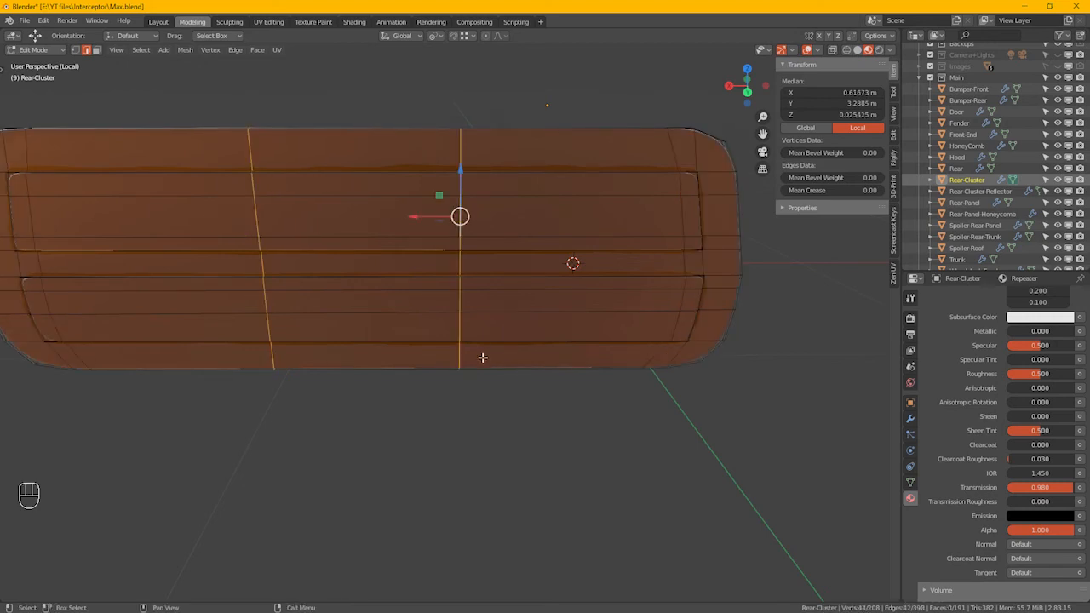
pyautogui.hotkey('ctrl', 'b')
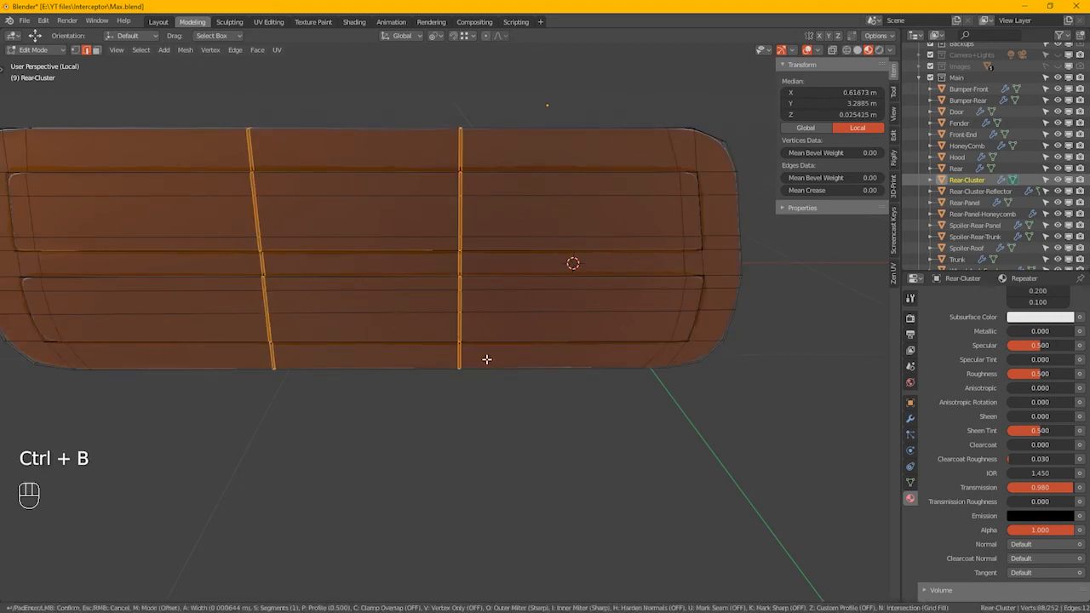
pyautogui.press('shift')
pyautogui.moveTo(506, 369)
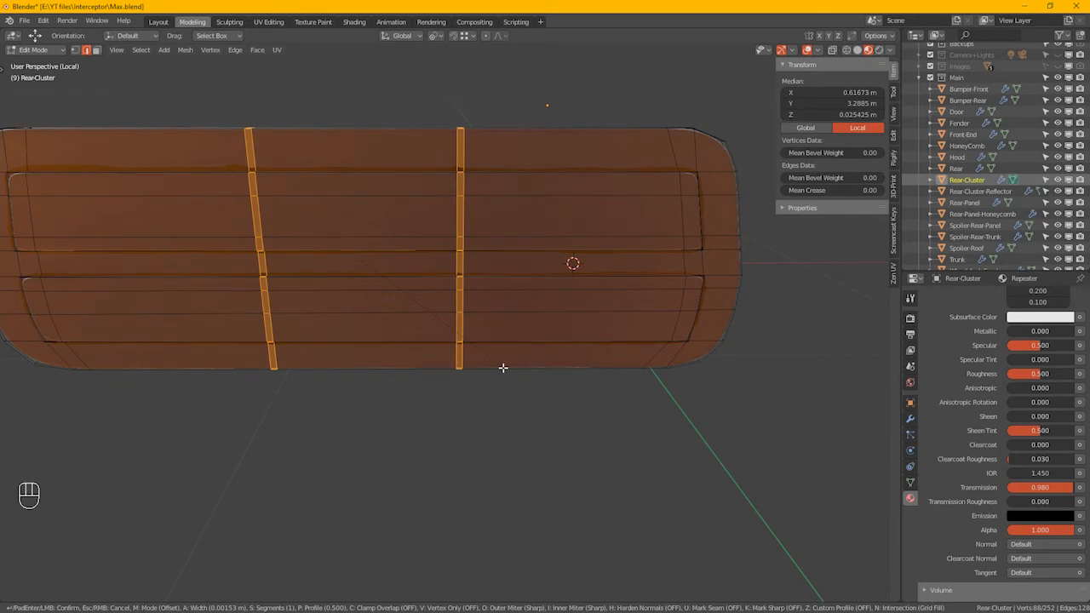
pyautogui.scroll(1, 502, 368)
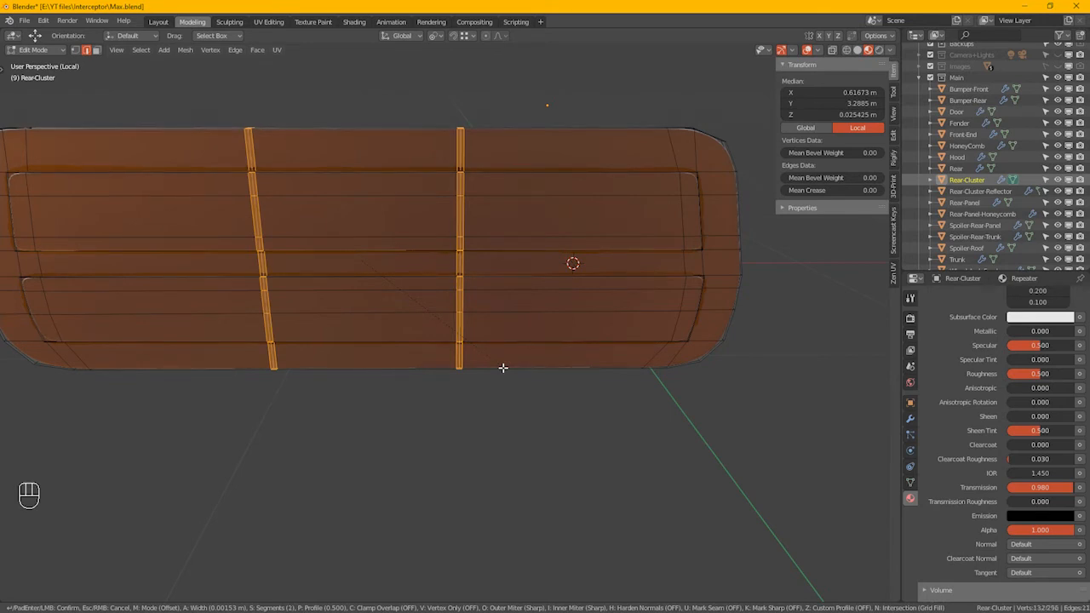
pyautogui.click(503, 368)
# - Select both outer sections of the lens through the mesh using X-ray, growing the selection from the two ends up to the beveled edges
pyautogui.keyDown('alt'); pyautogui.moveTo(474, 389); pyautogui.dragTo(433, 366, button='middle'); pyautogui.keyUp('alt')
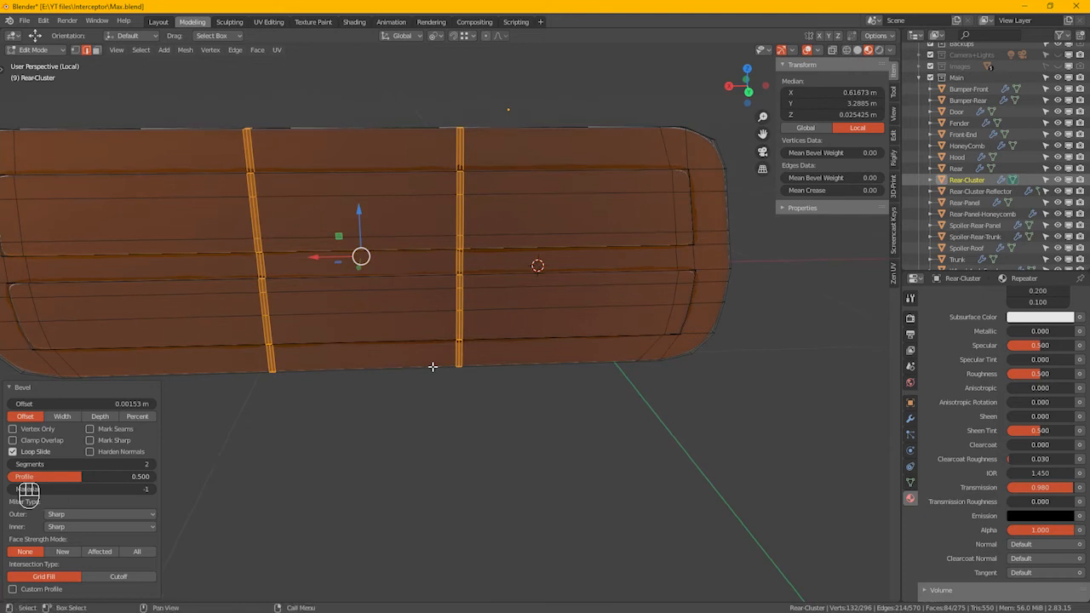
pyautogui.press('1')
pyautogui.scroll(-2, 432, 366)
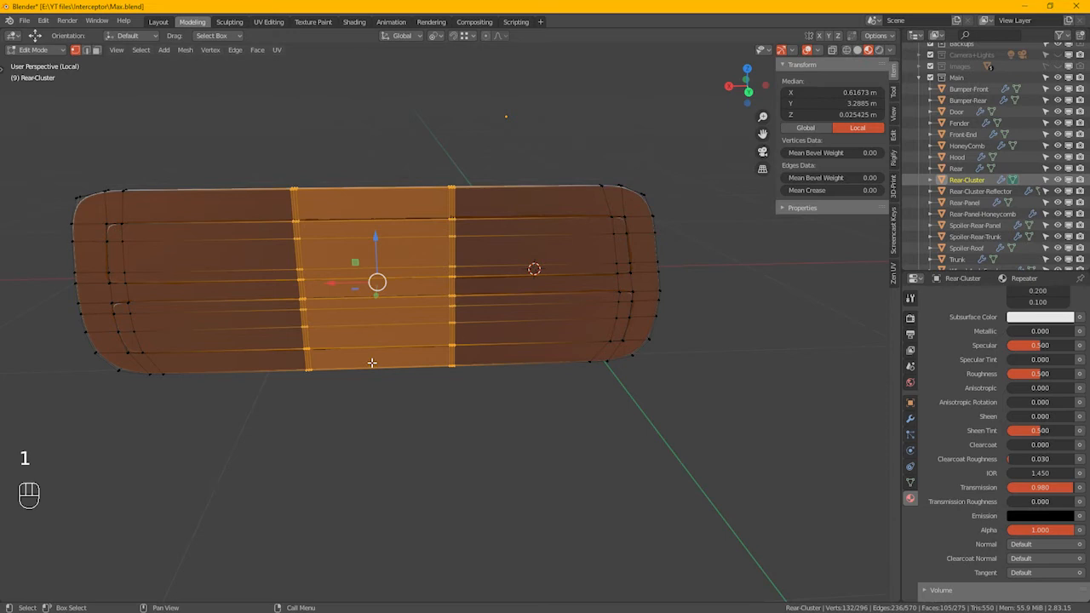
pyautogui.hotkey('alt', 'z')
pyautogui.hotkey('alt', 'z')
pyautogui.moveTo(24, 130); pyautogui.dragTo(226, 412)
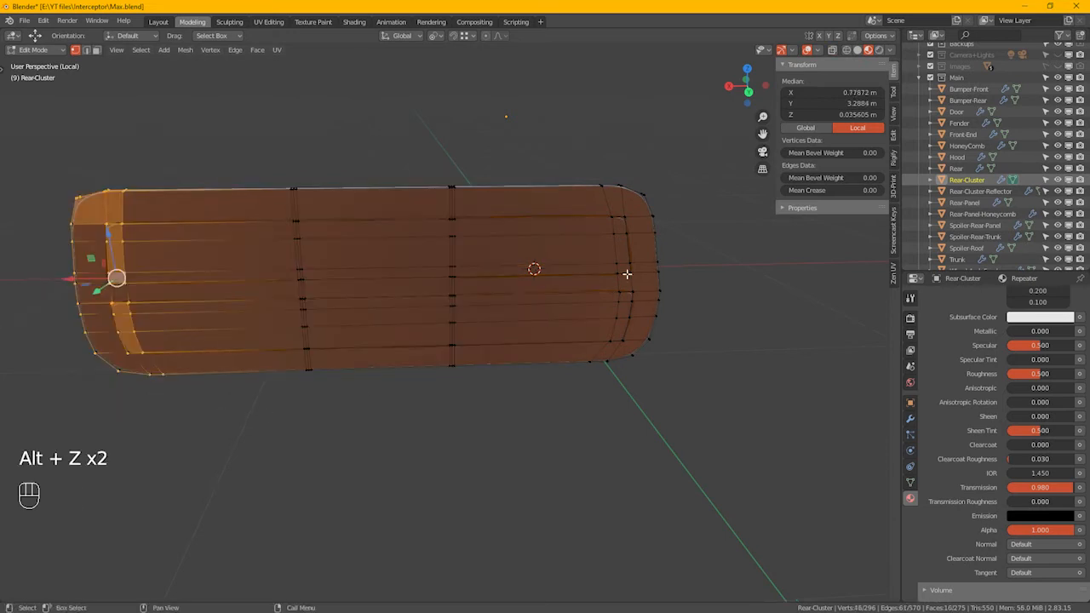
pyautogui.hotkey('alt', 'z')
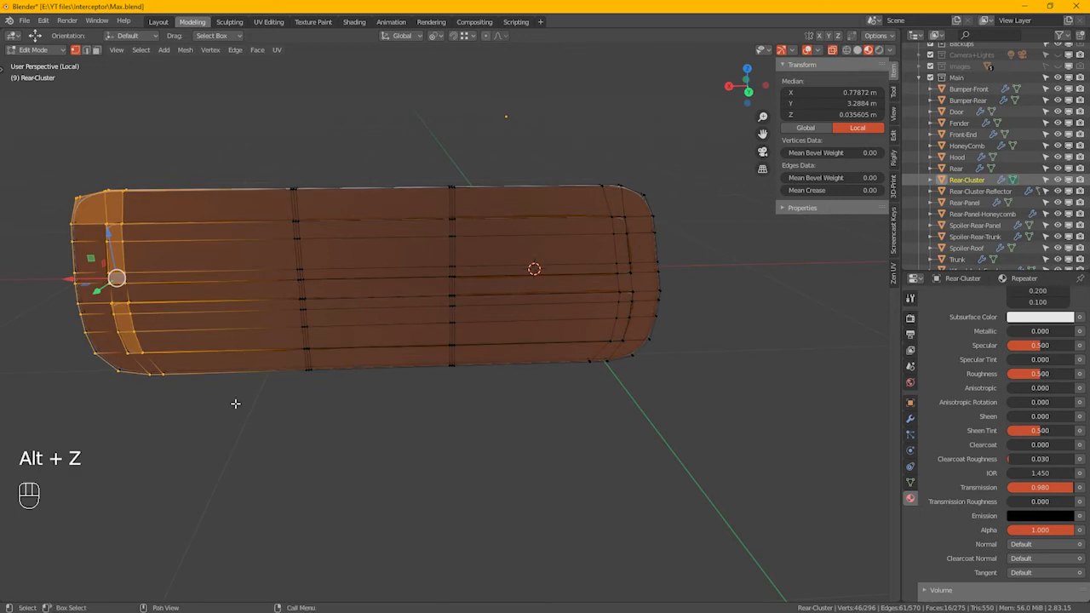
pyautogui.moveTo(228, 418); pyautogui.dragTo(29, 183)
pyautogui.keyDown('shift'); pyautogui.moveTo(734, 443); pyautogui.dragTo(576, 138); pyautogui.keyUp('shift')
pyautogui.press('ctrl')
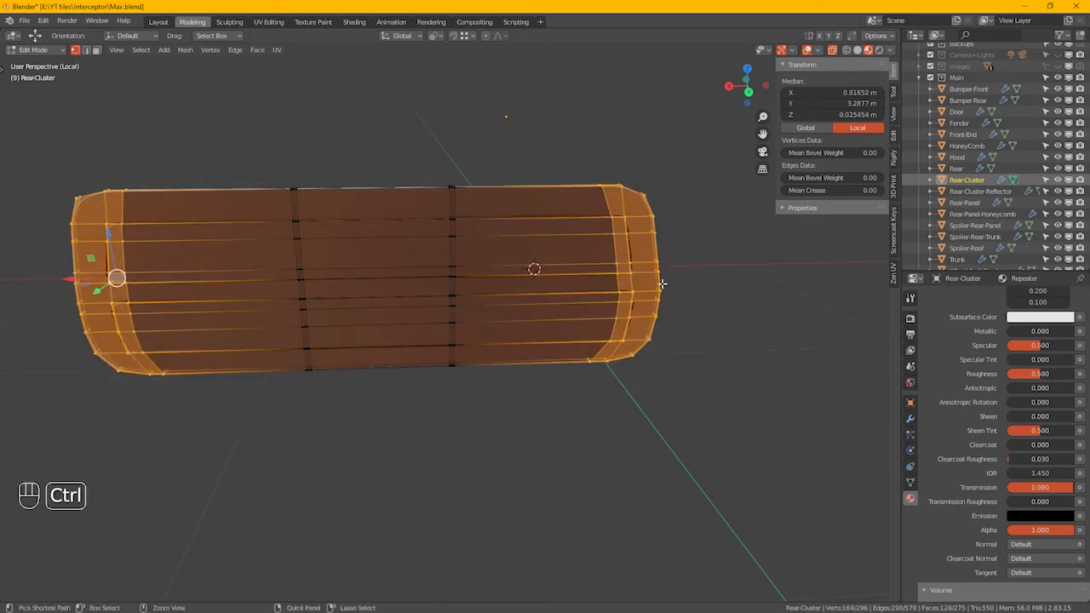
pyautogui.press('ctrl+KP_Add')
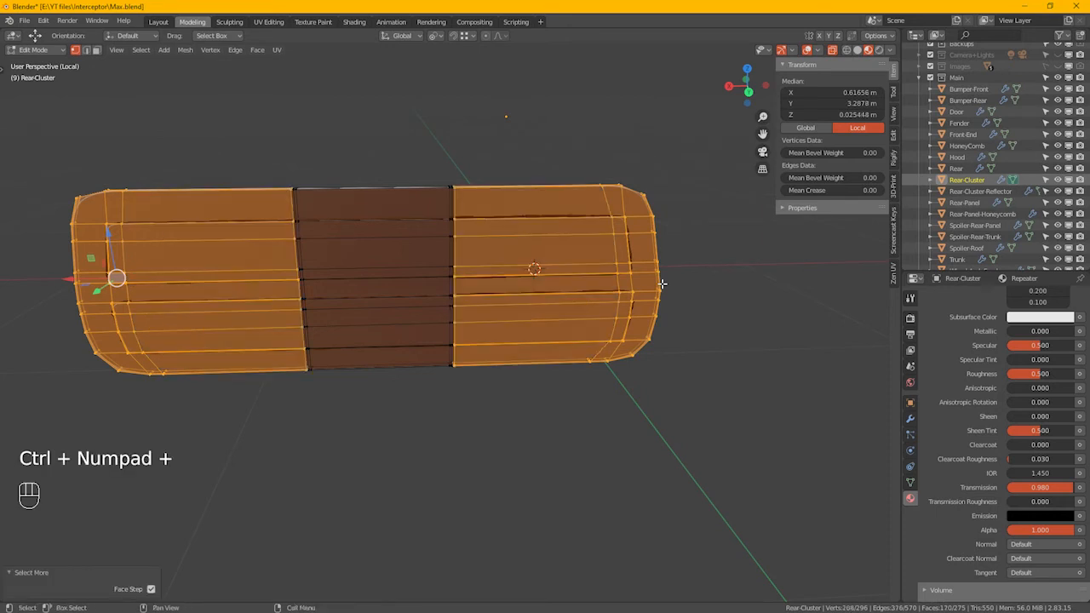
pyautogui.scroll(8, 983, 362)
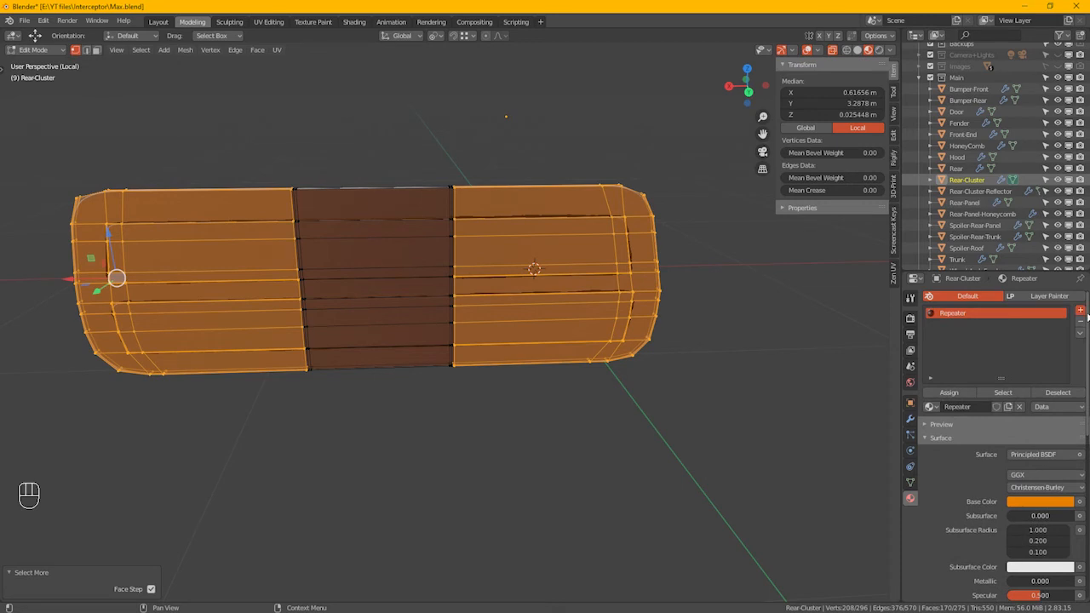
# - Add a second material slot to the rear lens with a new material named Brake
pyautogui.click(1080, 310)
pyautogui.click(992, 406)
pyautogui.click(975, 407)
pyautogui.write('B')
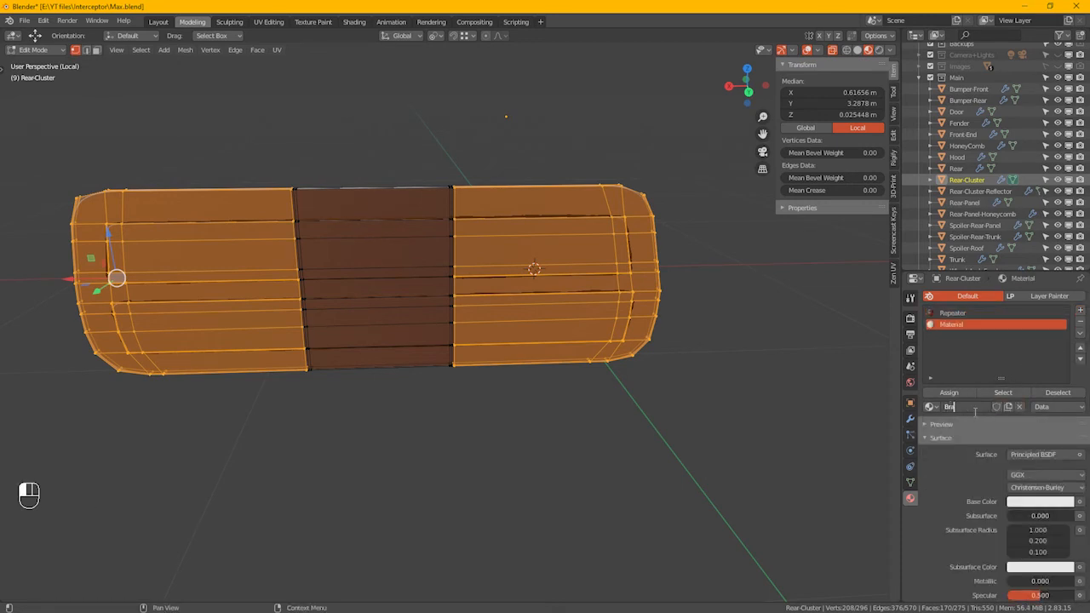
pyautogui.write('rake')
pyautogui.press('Return')
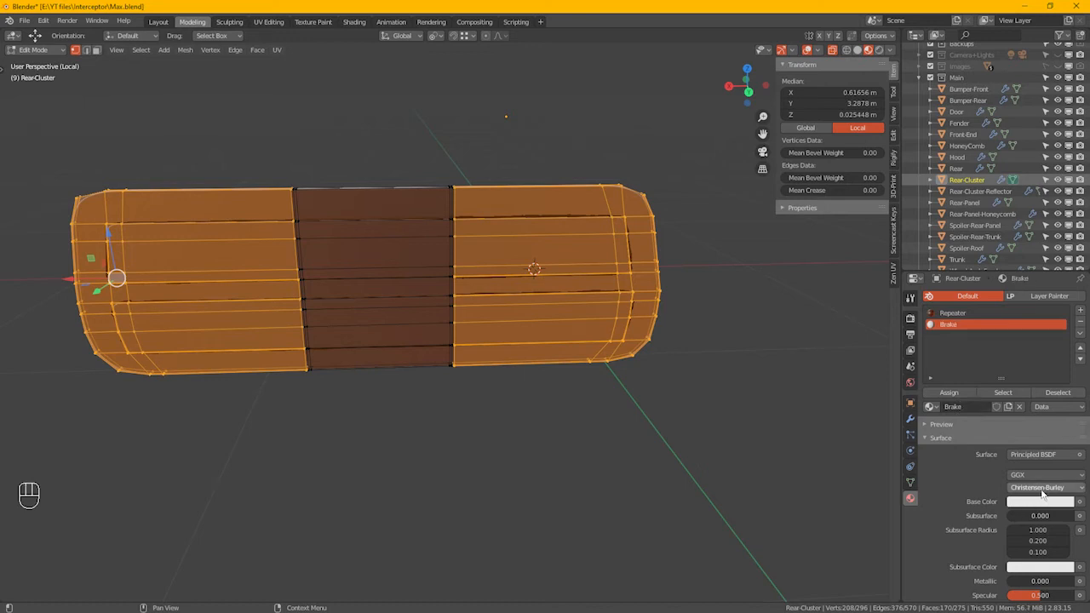
# - Assign the Brake material to the selected outer lens sections and give it a red base color with a hue of about 0.004
pyautogui.hotkey('alt', 'z')
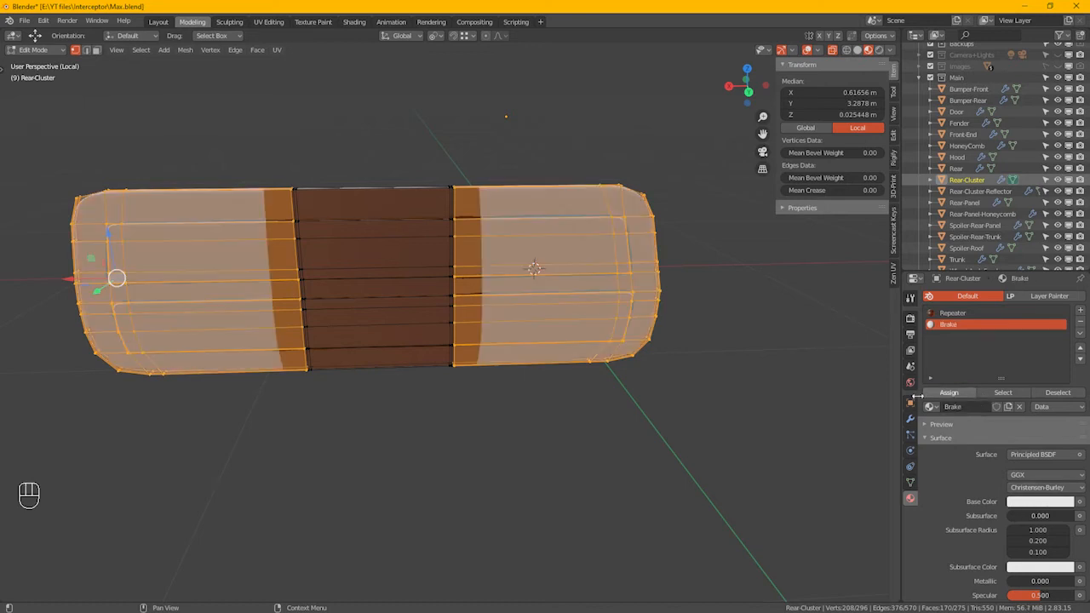
pyautogui.moveTo(475, 240)
pyautogui.keyDown('alt'); pyautogui.mouseDown(button='middle')
pyautogui.moveTo(412, 230)
pyautogui.moveTo(426, 255)
pyautogui.moveTo(384, 253)
pyautogui.mouseUp(button='middle'); pyautogui.keyUp('alt')
pyautogui.hotkey('alt', 'z')
pyautogui.scroll(5, 319, 226)
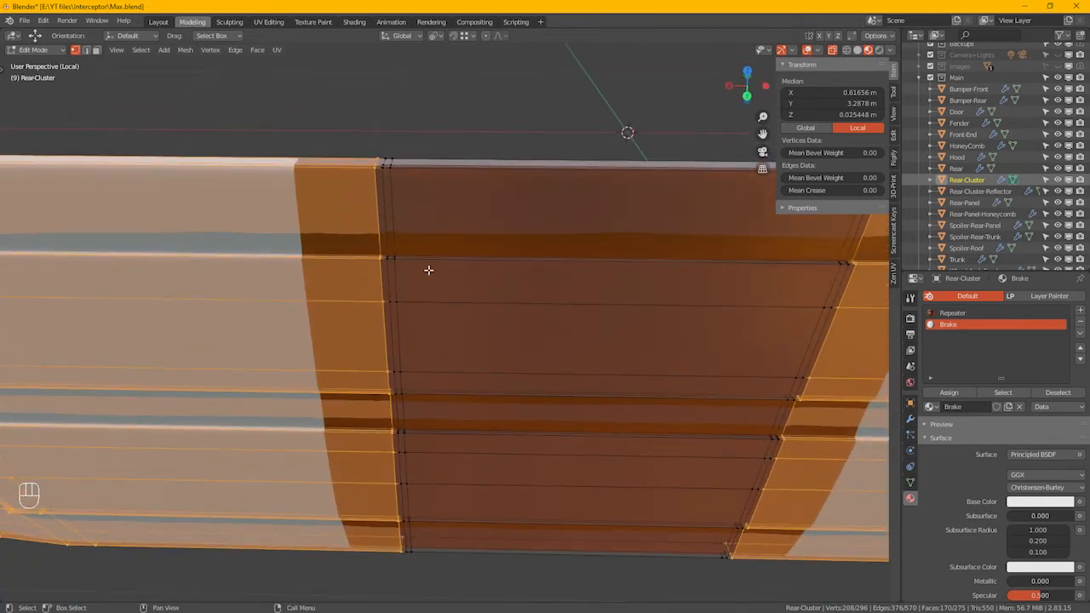
pyautogui.moveTo(435, 290); pyautogui.dragTo(414, 304, button='middle')
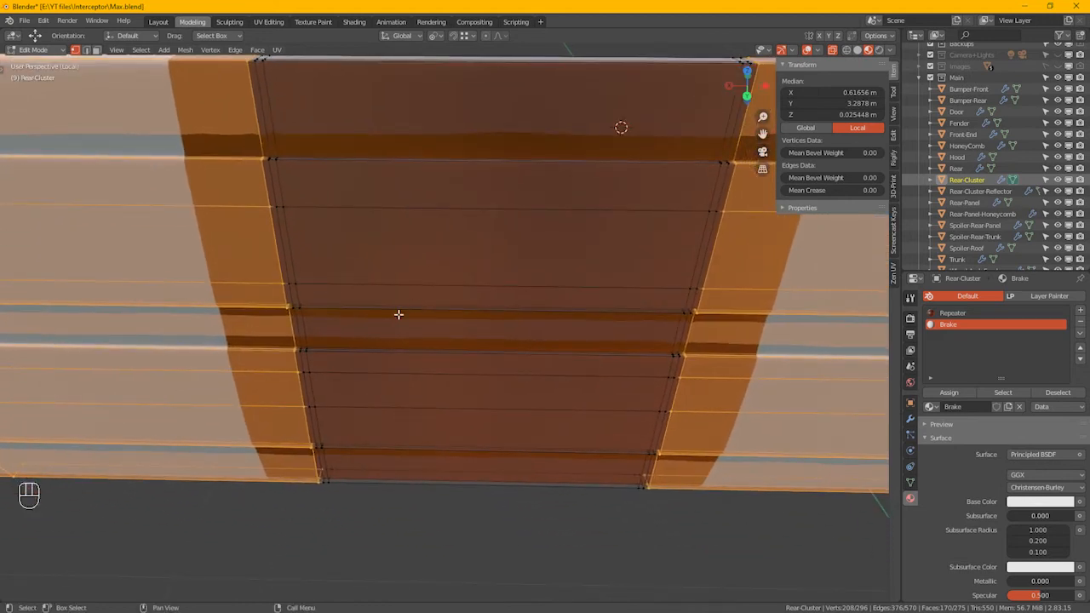
pyautogui.click(1039, 502)
pyautogui.moveTo(1018, 388); pyautogui.dragTo(1054, 381)
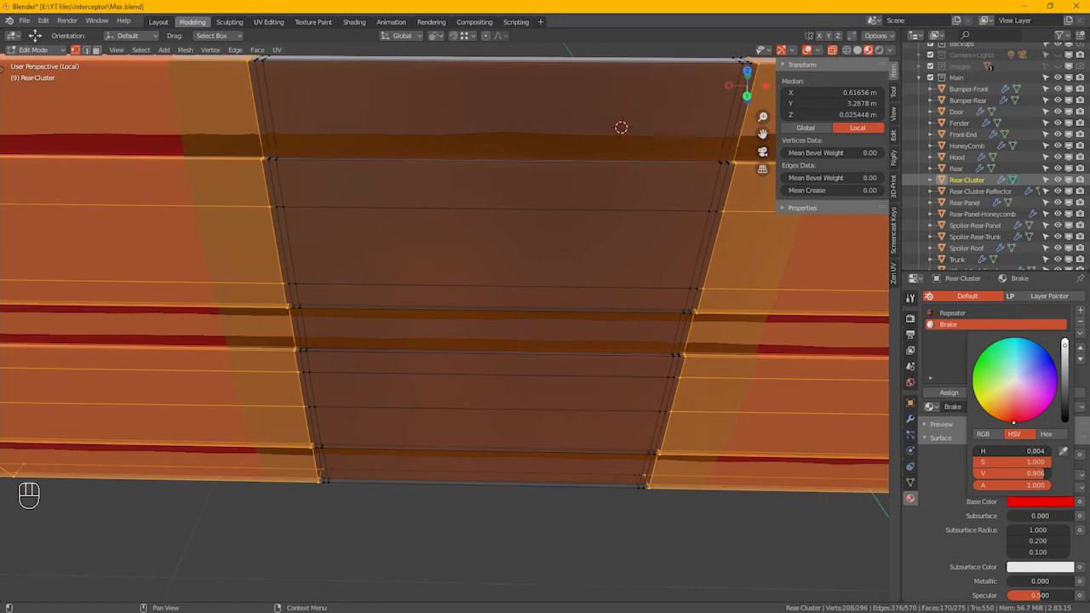
# - Grow the outer sections' selection by one edge loop toward the centre band and assign the Brake material to the enlarged selection
pyautogui.keyDown('alt'); pyautogui.moveTo(584, 404); pyautogui.dragTo(502, 400, button='middle'); pyautogui.keyUp('alt')
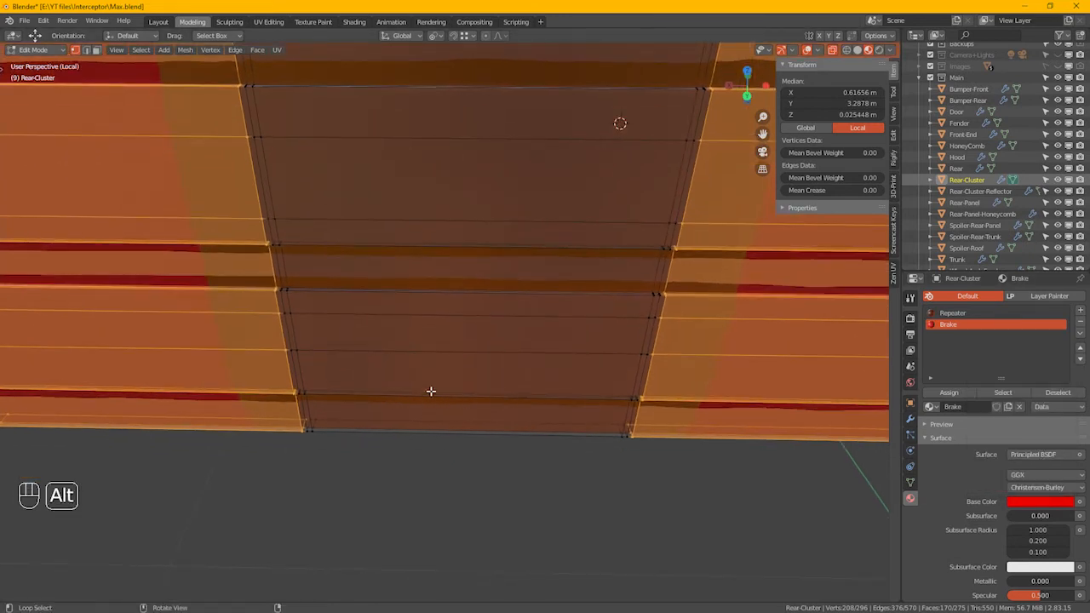
pyautogui.keyDown('alt'); pyautogui.moveTo(431, 389); pyautogui.dragTo(426, 346, button='middle'); pyautogui.keyUp('alt')
pyautogui.hotkey('alt', 'z')
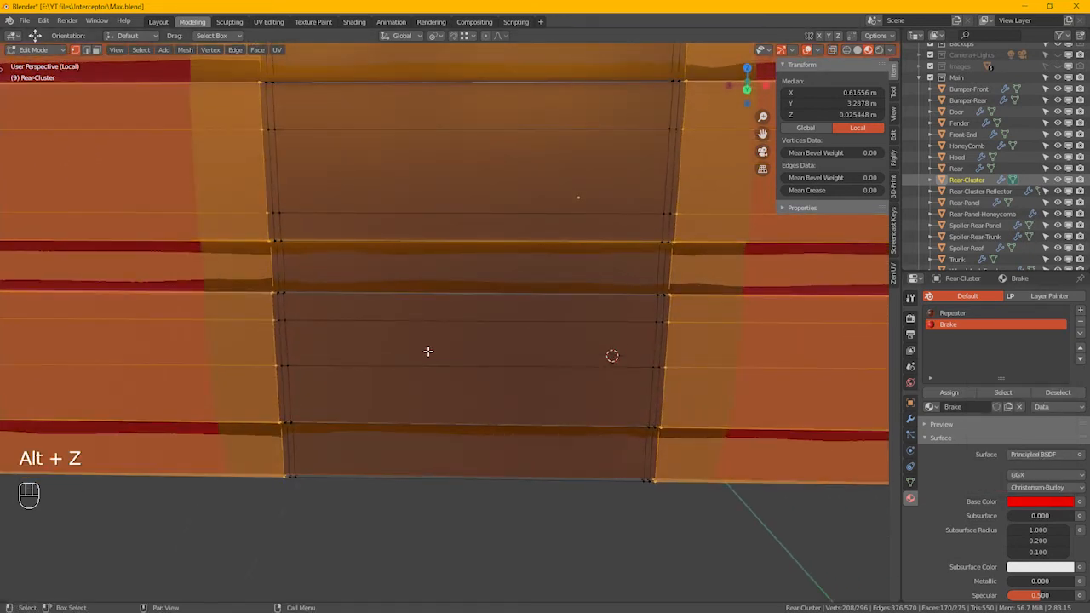
pyautogui.press('Tab')
pyautogui.moveTo(373, 322)
pyautogui.keyDown('alt'); pyautogui.mouseDown()
pyautogui.moveTo(418, 332)
pyautogui.moveTo(382, 329)
pyautogui.mouseUp(); pyautogui.keyUp('alt')
pyautogui.press('Tab')
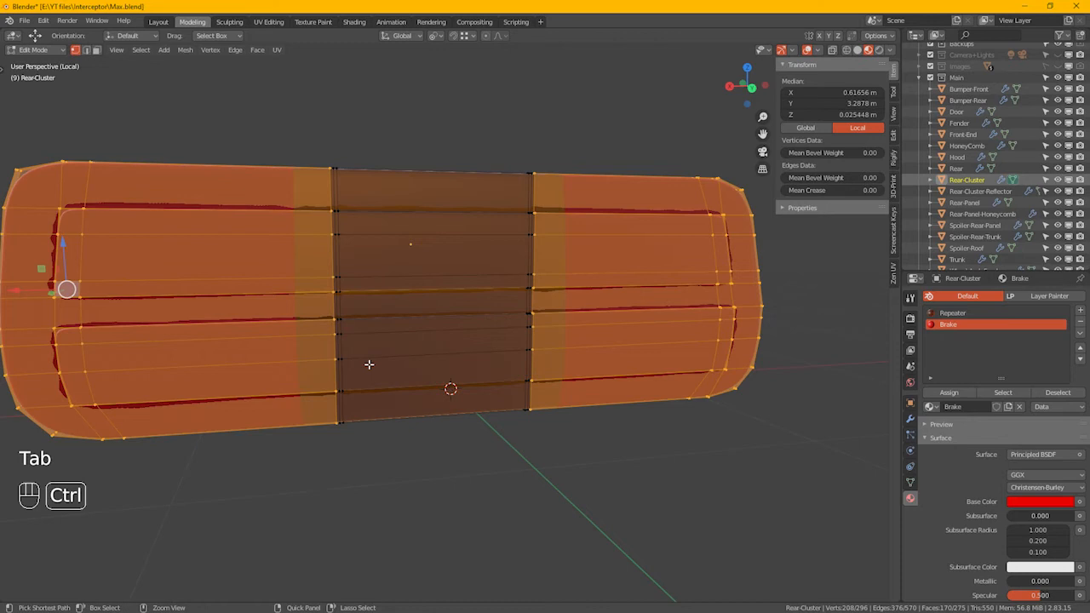
pyautogui.press('ctrl+KP_Add')
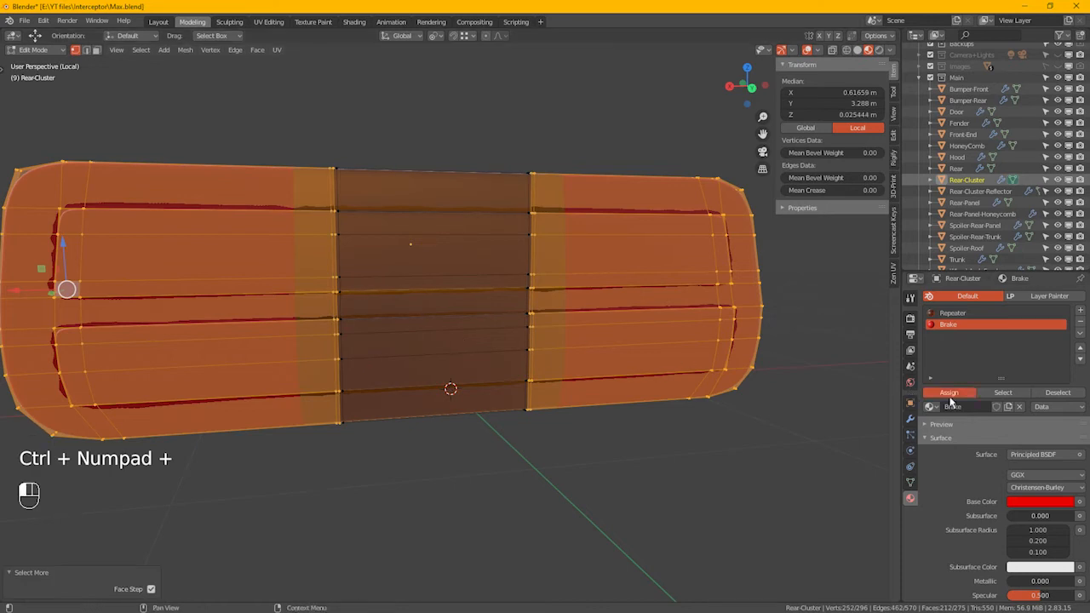
pyautogui.press('Tab')
# - Set the Brake material's transmission to 0.98
pyautogui.keyDown('alt'); pyautogui.moveTo(395, 276); pyautogui.dragTo(416, 308); pyautogui.keyUp('alt')
pyautogui.scroll(-6, 1005, 469)
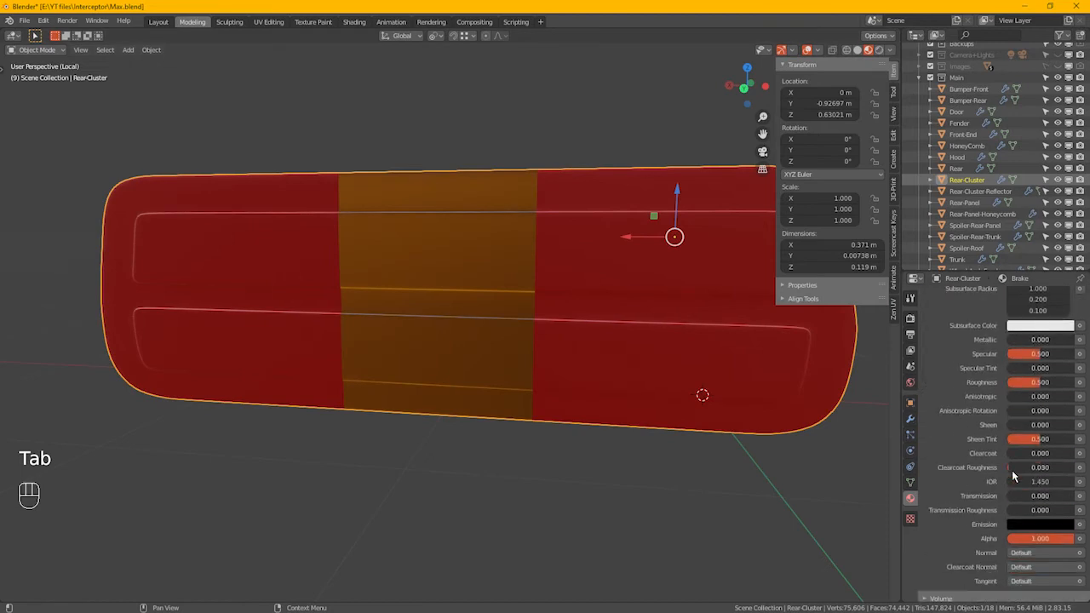
pyautogui.click(1036, 496)
pyautogui.write('1')
pyautogui.press('Return')
pyautogui.keyDown('alt'); pyautogui.moveTo(675, 325); pyautogui.dragTo(521, 286, button='middle'); pyautogui.keyUp('alt')
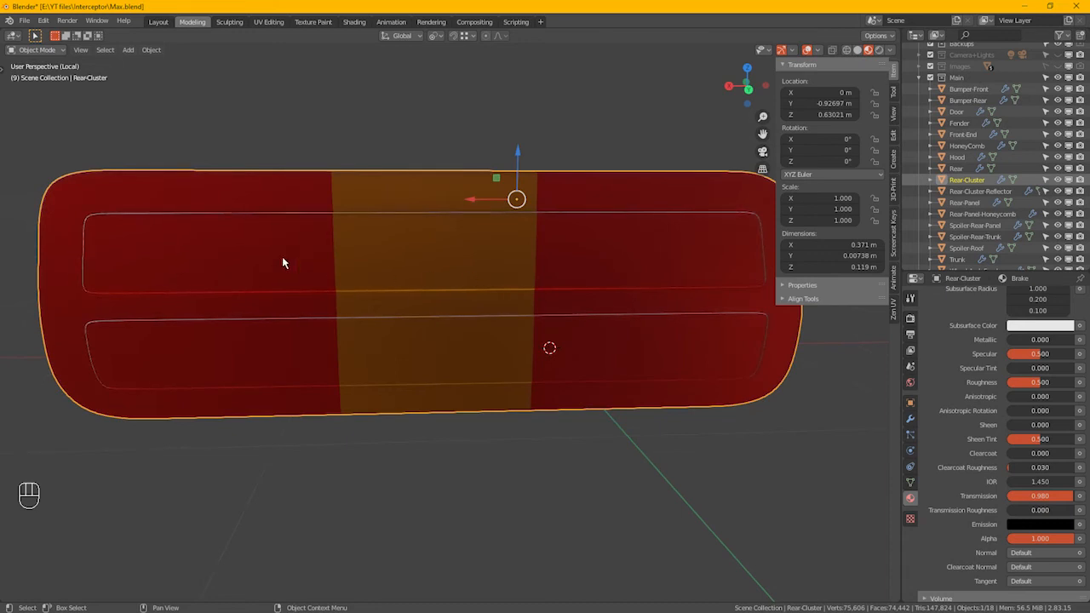
# - Examine the coloured lens from several angles and leave local view to show it in place on the car's rear
pyautogui.keyDown('alt'); pyautogui.moveTo(443, 277); pyautogui.dragTo(468, 282, button='middle'); pyautogui.keyUp('alt')
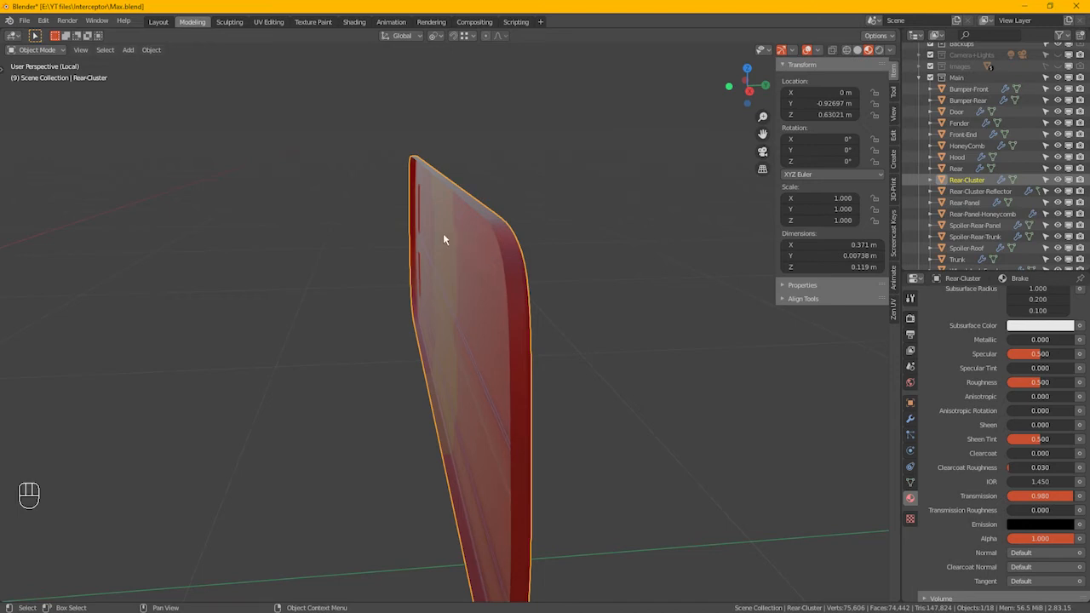
pyautogui.keyDown('alt'); pyautogui.moveTo(466, 310); pyautogui.dragTo(473, 259); pyautogui.keyUp('alt')
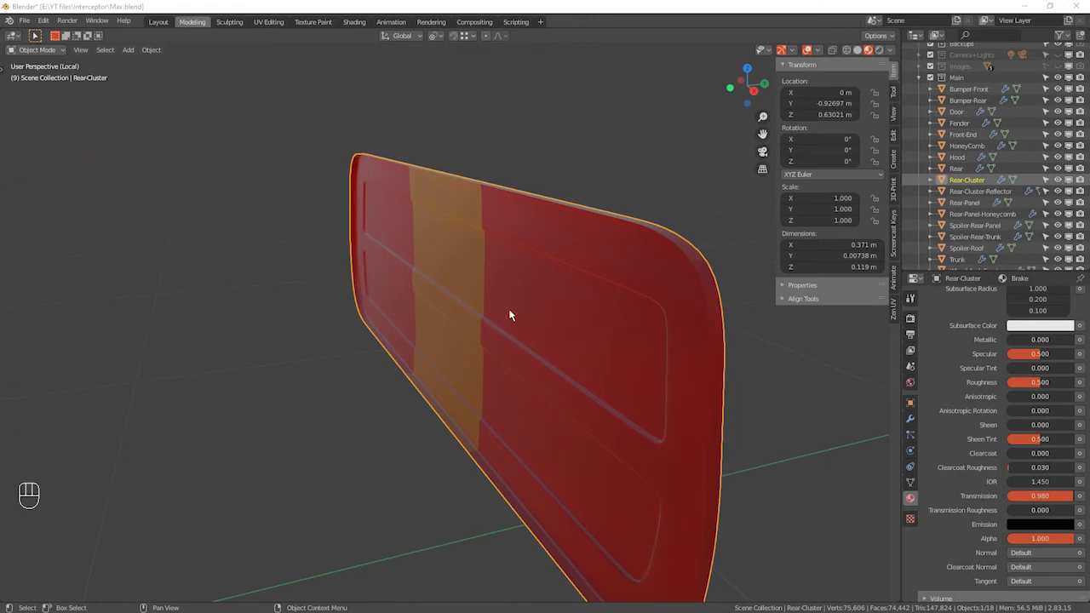
pyautogui.keyDown('alt'); pyautogui.moveTo(539, 338); pyautogui.dragTo(395, 351); pyautogui.keyUp('alt')
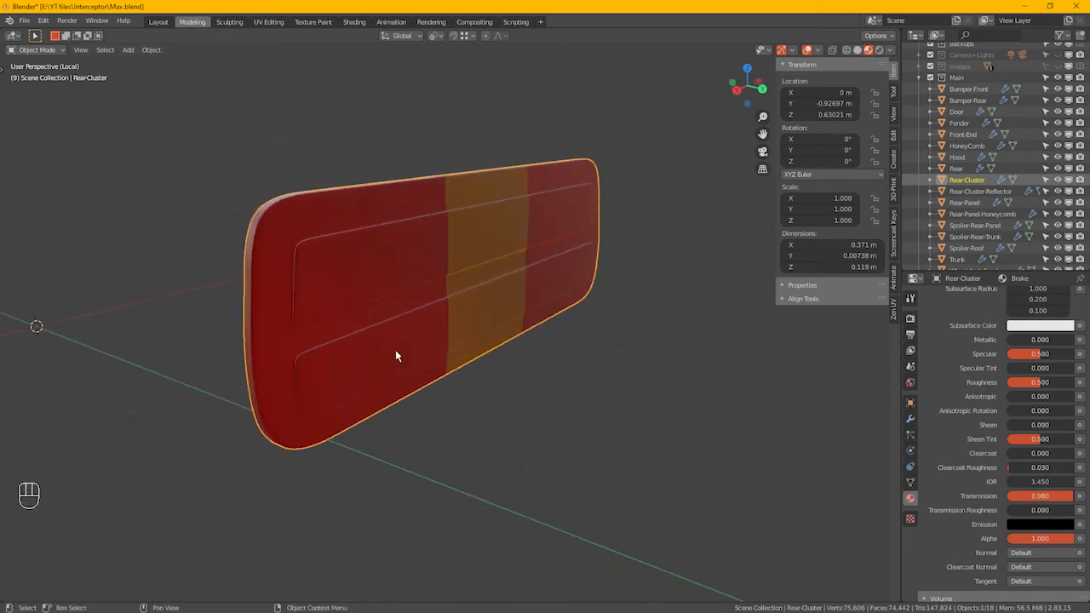
pyautogui.moveTo(449, 295)
pyautogui.keyDown('alt'); pyautogui.mouseDown()
pyautogui.moveTo(537, 306)
pyautogui.moveTo(432, 303)
pyautogui.moveTo(425, 253)
pyautogui.moveTo(432, 308)
pyautogui.mouseUp(); pyautogui.keyUp('alt')
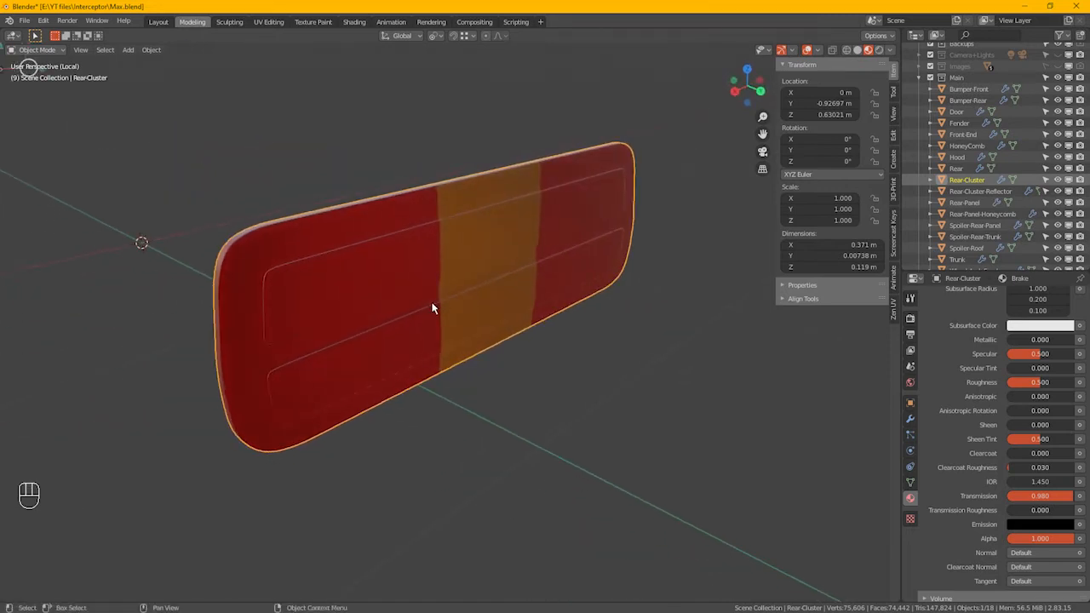
pyautogui.keyDown('alt'); pyautogui.moveTo(538, 324); pyautogui.dragTo(530, 302); pyautogui.keyUp('alt')
pyautogui.press('KP_Divide')
pyautogui.scroll(-5, 530, 301)
pyautogui.scroll(-5, 617, 318)
pyautogui.keyDown('alt'); pyautogui.moveTo(590, 330); pyautogui.dragTo(362, 415); pyautogui.keyUp('alt')
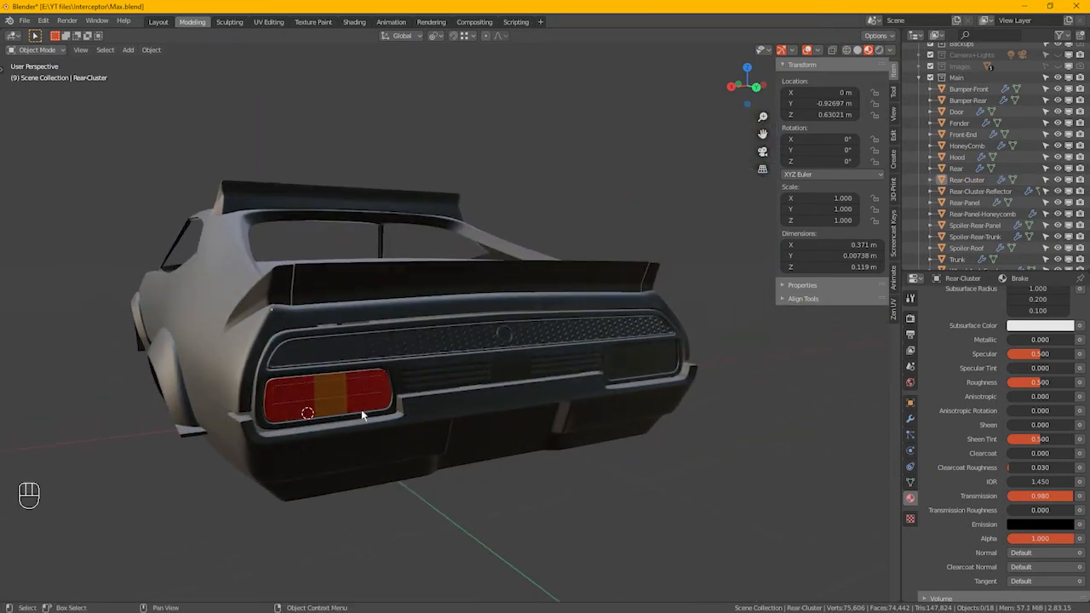
pyautogui.scroll(4, 362, 414)
# - Enable the viewport display of the Mirror modifier on both the rear lens and its reflector
pyautogui.click(415, 383)
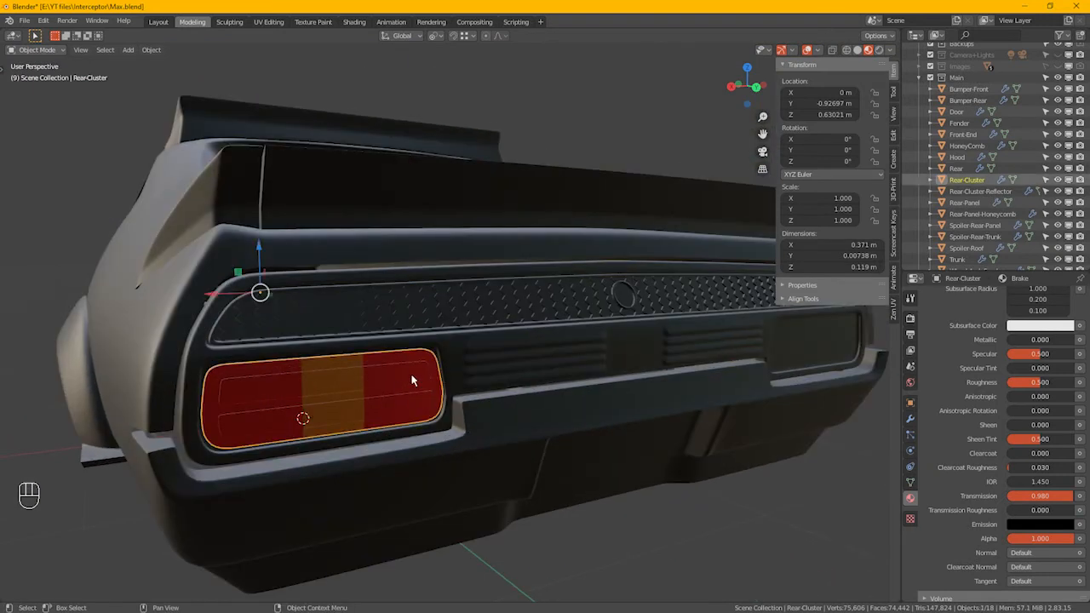
pyautogui.click(911, 418)
pyautogui.click(1008, 340)
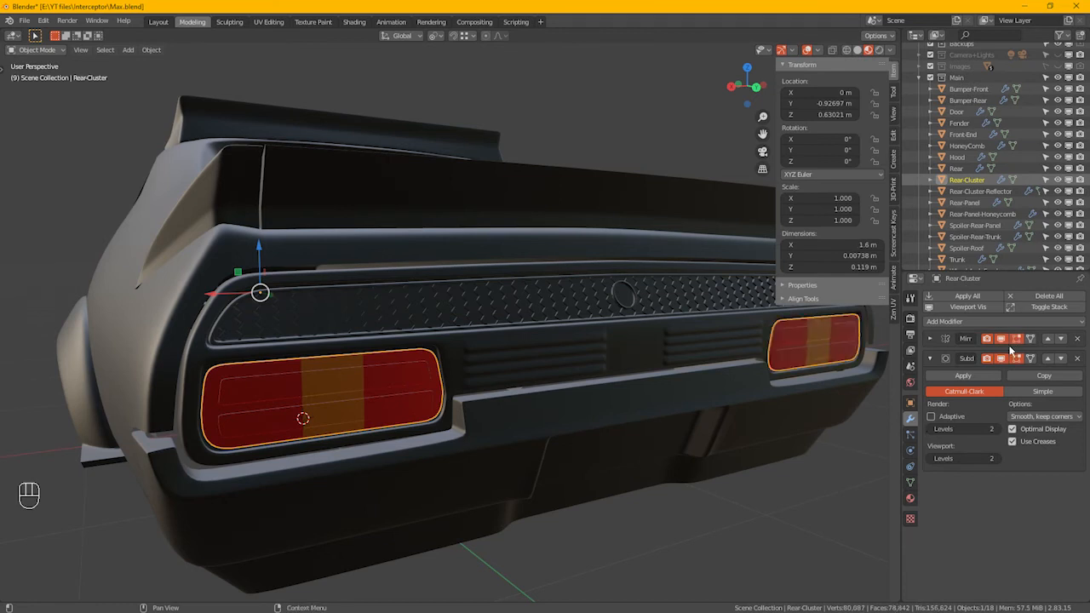
pyautogui.click(242, 384)
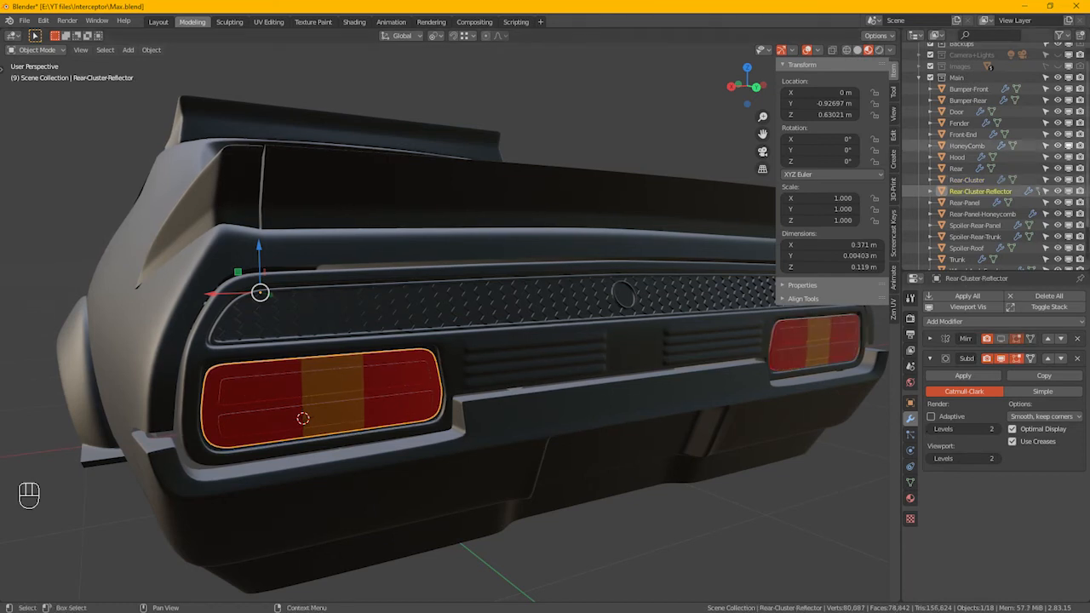
pyautogui.click(1001, 338)
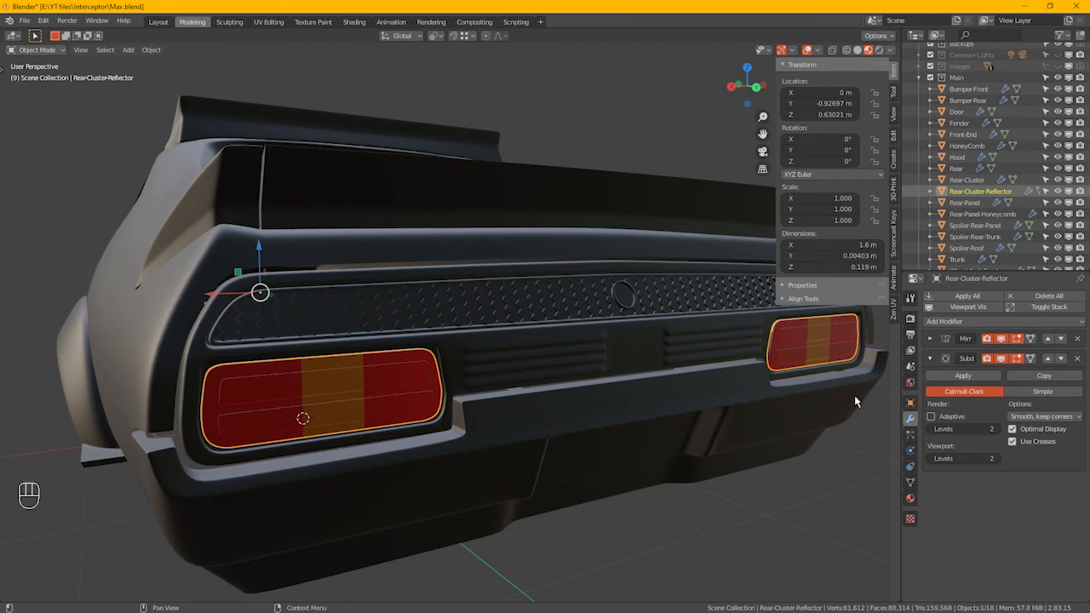
# - Deselect everything, hide the transform sidebar and preview the car's rear in rendered shading
pyautogui.hotkey('alt', 'a')
pyautogui.scroll(-5, 611, 449)
pyautogui.press('n')
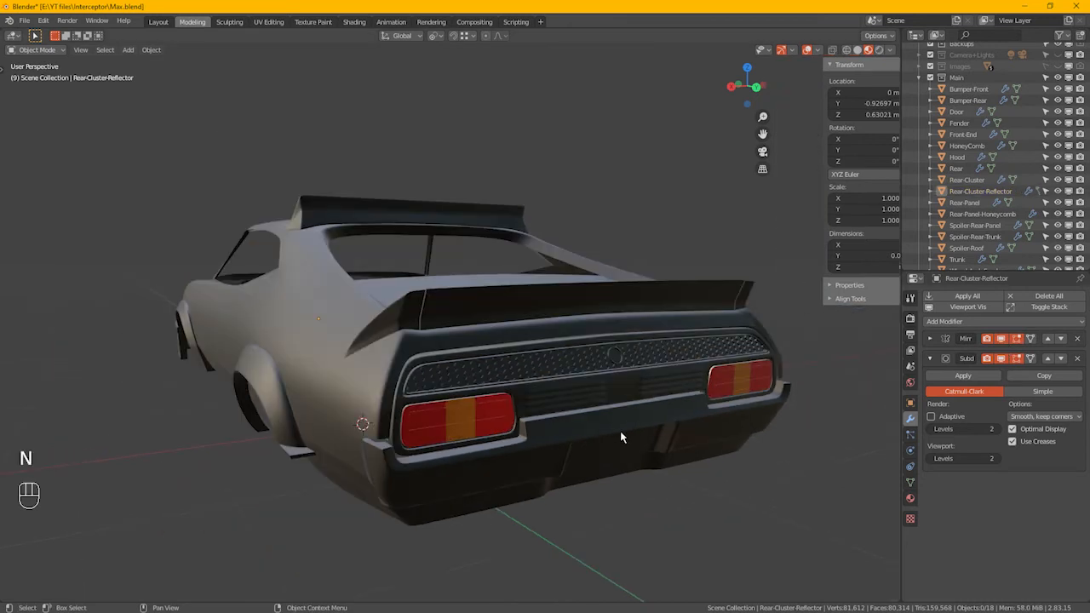
pyautogui.moveTo(591, 280)
pyautogui.keyDown('alt'); pyautogui.mouseDown(button='middle')
pyautogui.moveTo(594, 290)
pyautogui.moveTo(597, 266)
pyautogui.mouseUp(button='middle'); pyautogui.keyUp('alt')
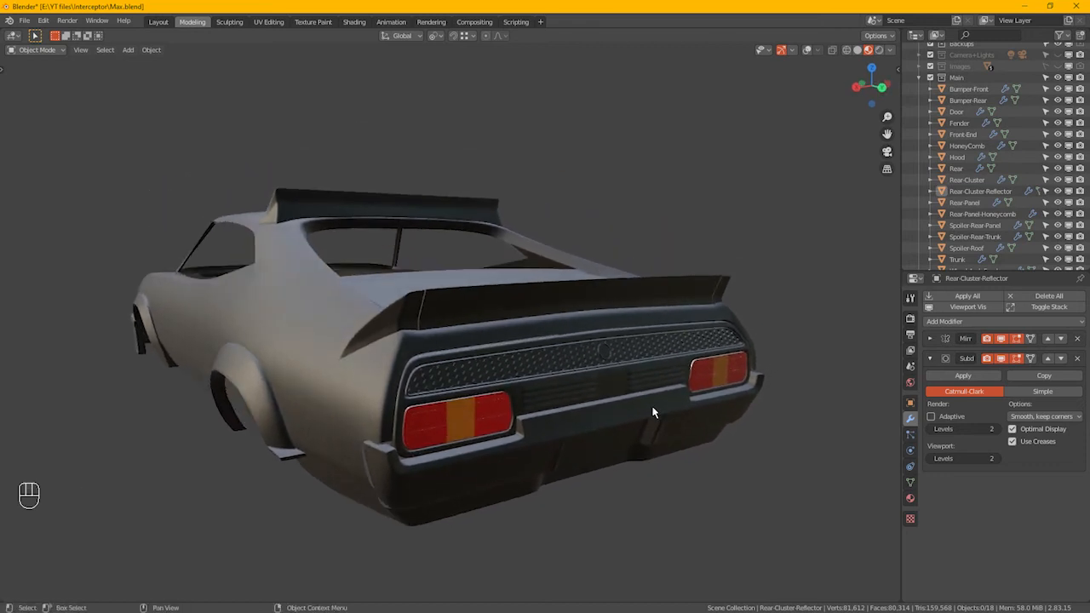
pyautogui.moveTo(653, 446); pyautogui.dragTo(644, 371, button='middle')
pyautogui.press('z')
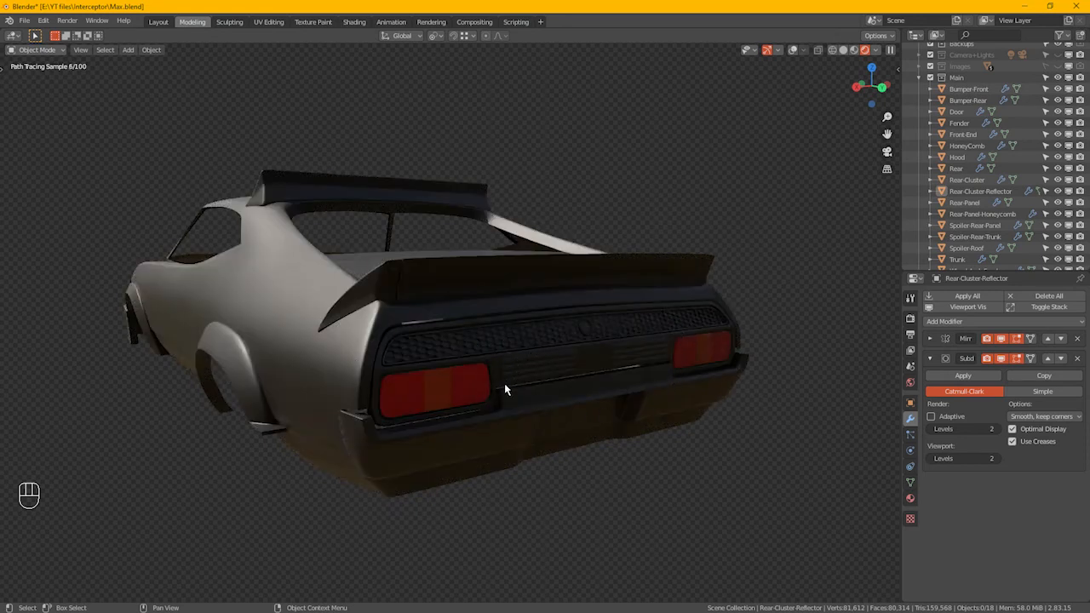
# - Check the rear light colours in the reference photo Mad-Max-Interceptor-Wing.jpg and return to Blender
pyautogui.hotkey('alt', 'Tab')
pyautogui.doubleClick(165, 117)
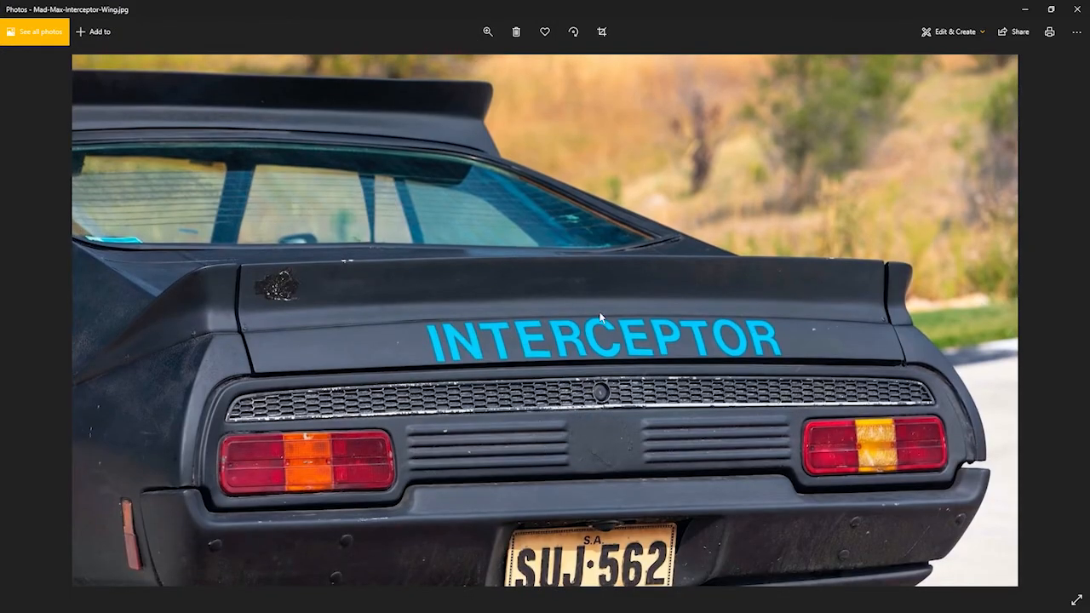
pyautogui.hotkey('alt', 'Tab')
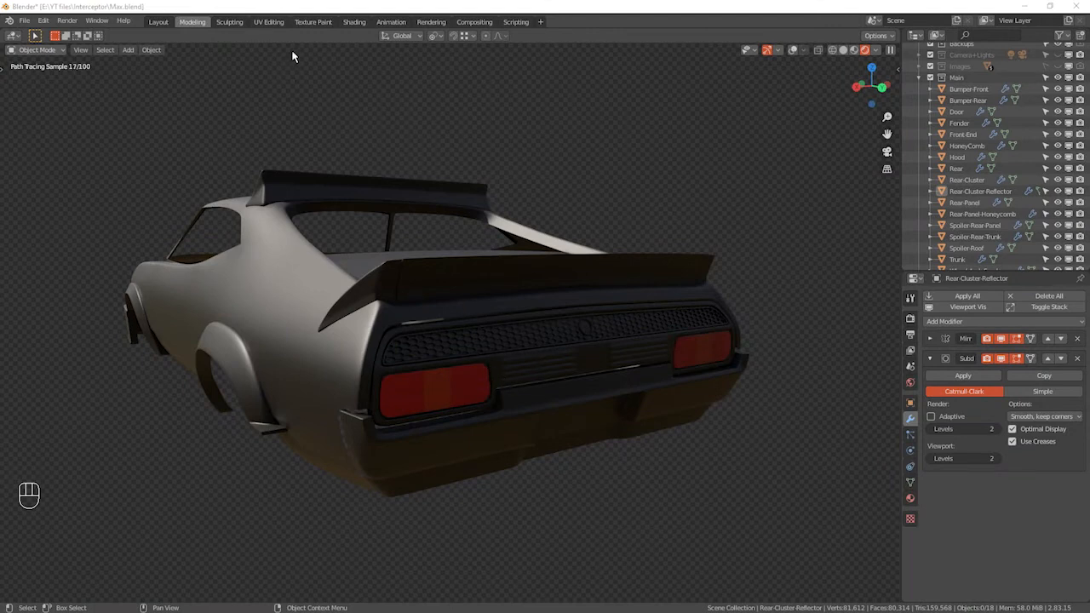
# - Switch to the Shading workspace and show the object material nodes of the car door
pyautogui.click(357, 25)
pyautogui.moveTo(288, 410); pyautogui.dragTo(381, 413, button='middle')
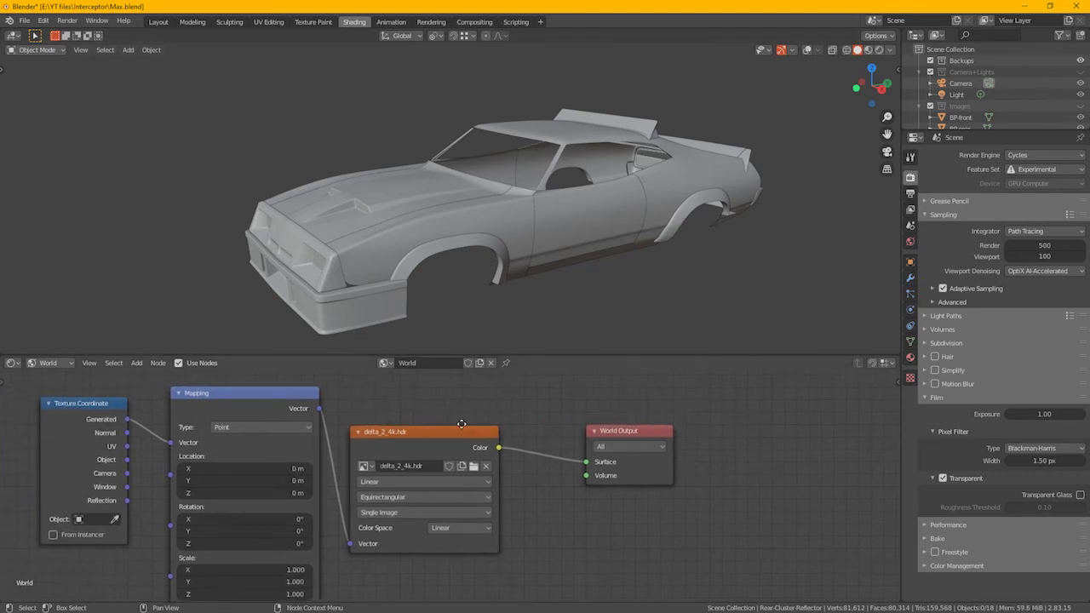
pyautogui.click(65, 366)
pyautogui.click(71, 369)
pyautogui.click(74, 368)
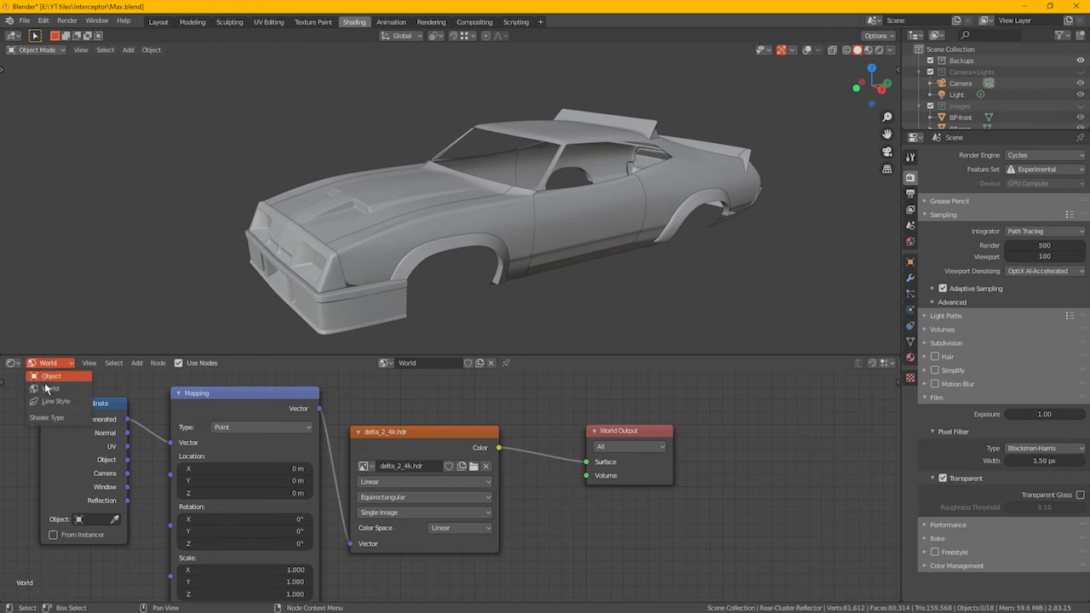
pyautogui.click(47, 386)
pyautogui.click(585, 221)
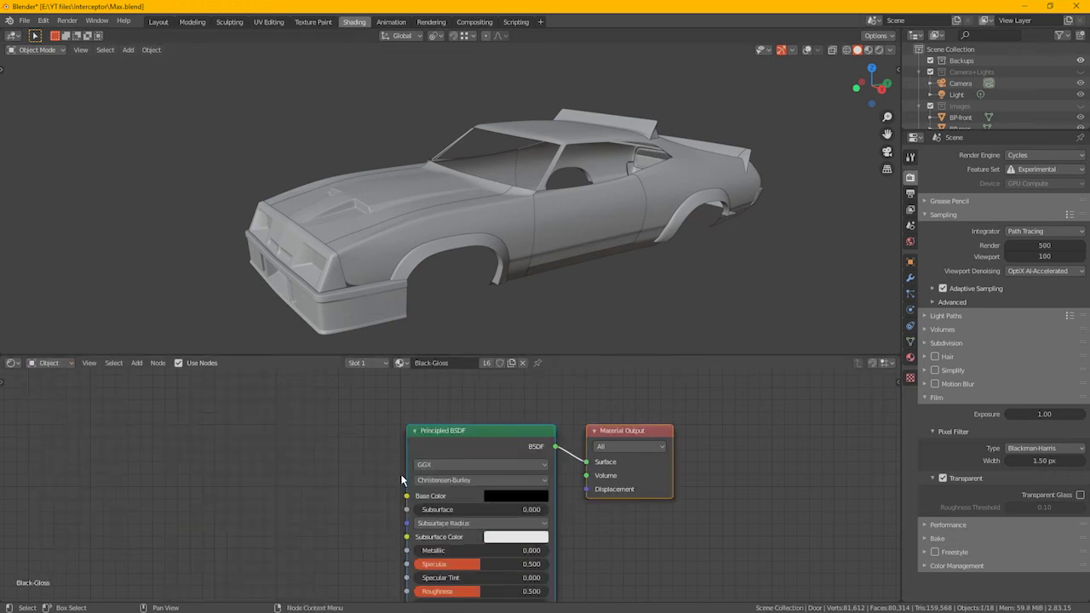
# - Return the shader editor to the World node tree and centre its HDR environment nodes
pyautogui.moveTo(456, 477); pyautogui.dragTo(436, 452, button='middle')
pyautogui.click(65, 368)
pyautogui.click(64, 392)
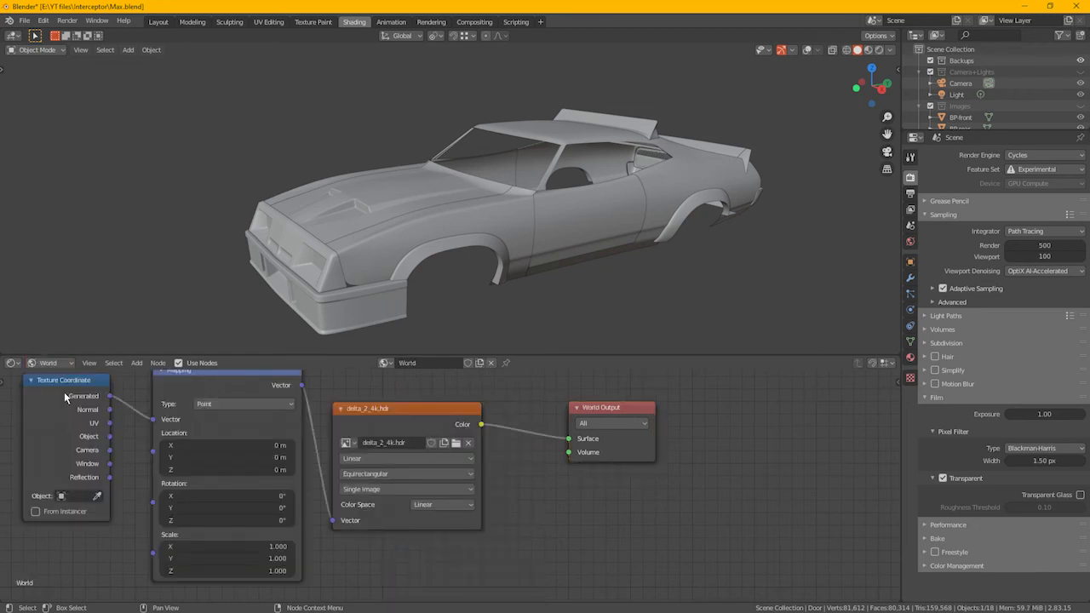
pyautogui.moveTo(490, 496); pyautogui.dragTo(556, 494, button='middle')
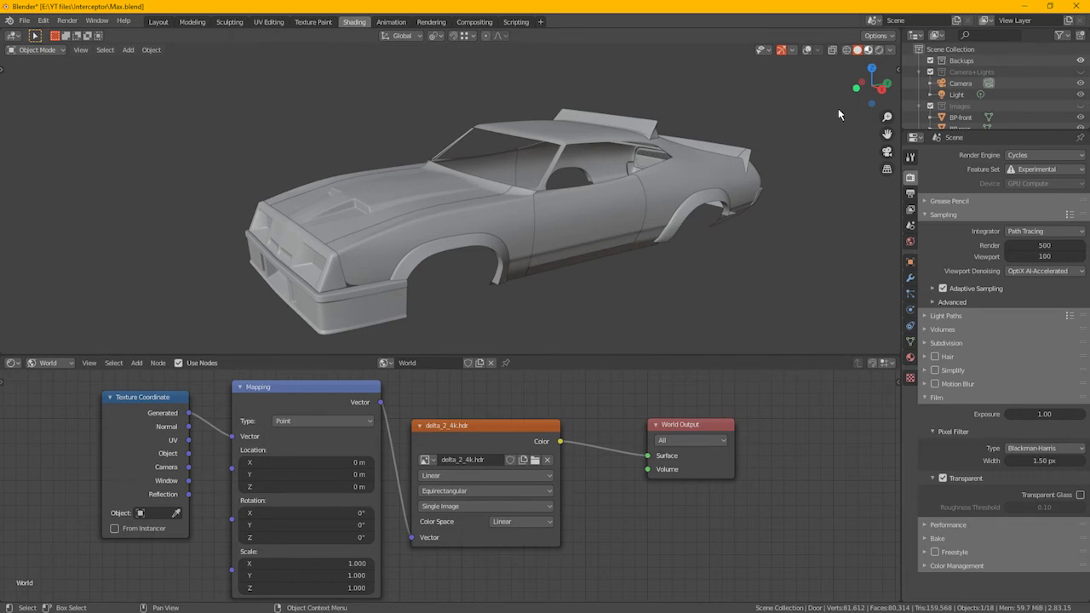
# - Switch the viewport to material preview and view the car's rear lights against the HDR environment
pyautogui.press('z')
pyautogui.click(850, 91)
pyautogui.moveTo(654, 190); pyautogui.dragTo(436, 219, button='middle')
pyautogui.scroll(4, 554, 183)
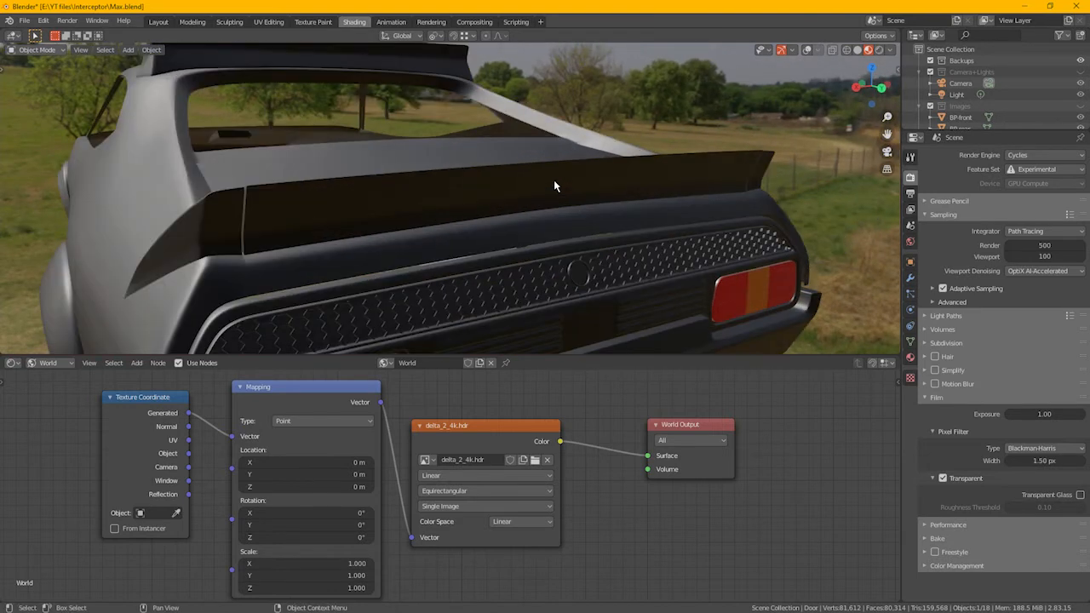
pyautogui.scroll(-2, 559, 204)
pyautogui.scroll(1, 565, 234)
pyautogui.scroll(-3, 564, 240)
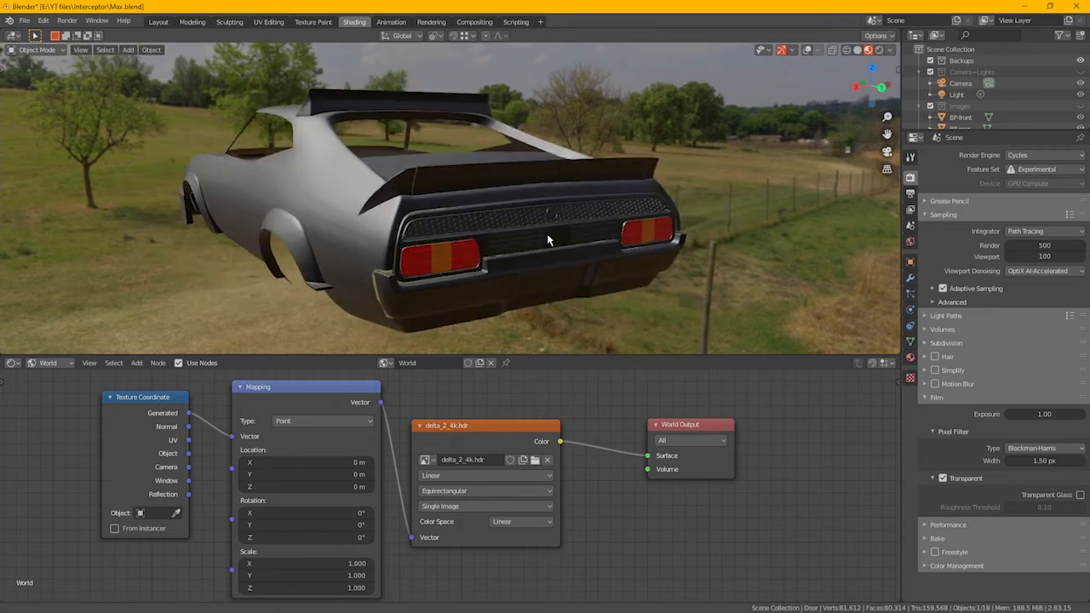
# - Set the environment Mapping node's Z rotation to 208° and go back to the Modeling workspace
pyautogui.click(303, 539)
pyautogui.moveTo(302, 538); pyautogui.dragTo(566, 539)
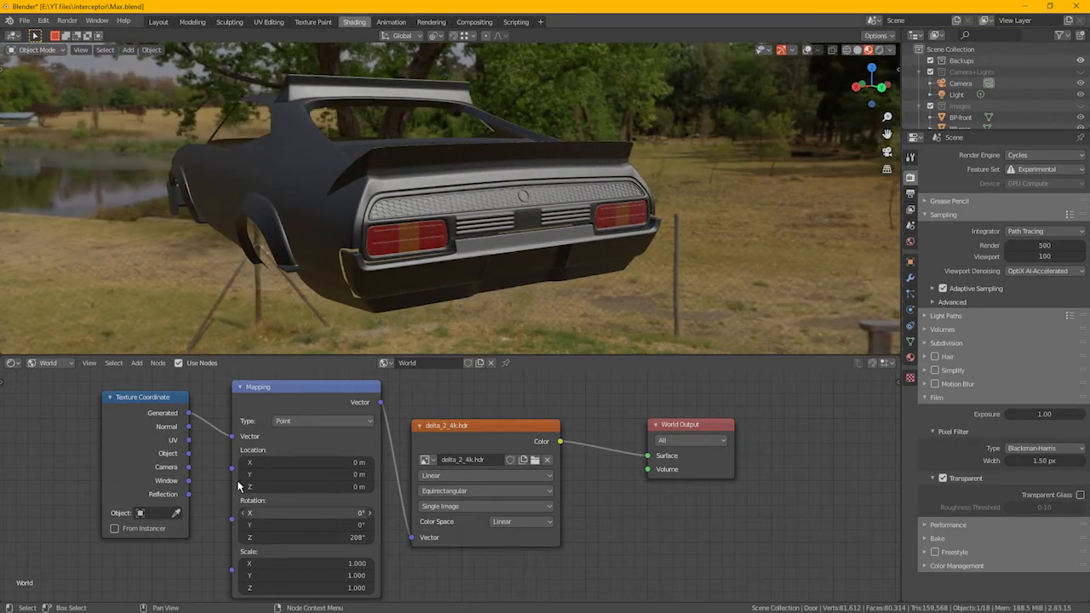
pyautogui.click(192, 21)
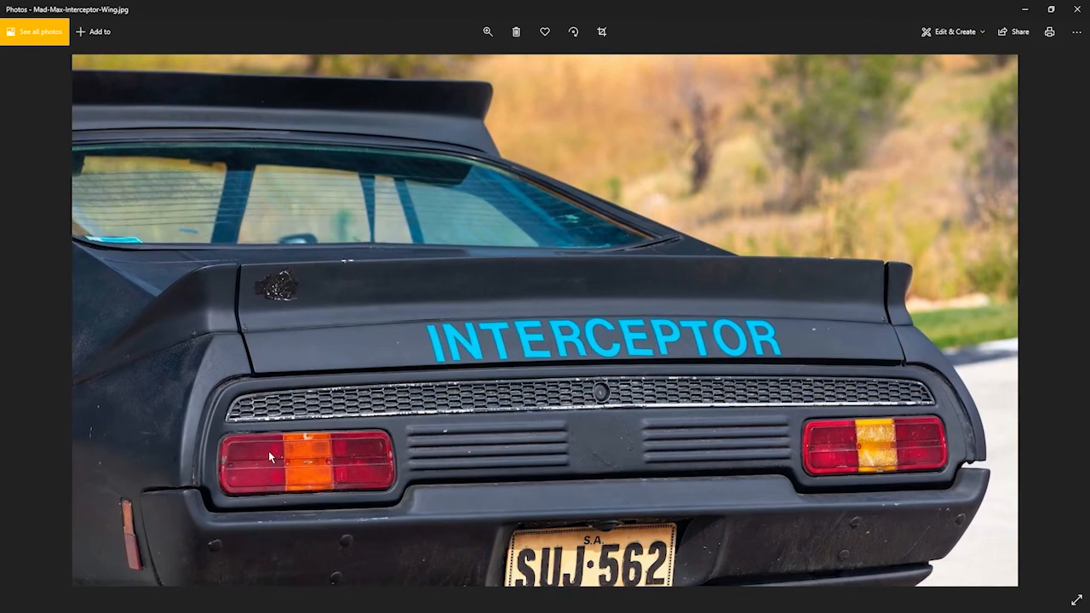
# - Check the Interceptor reference photo's tail lights, and save the Blender file with the viewport back in material preview
pyautogui.scroll(2, 268, 450)
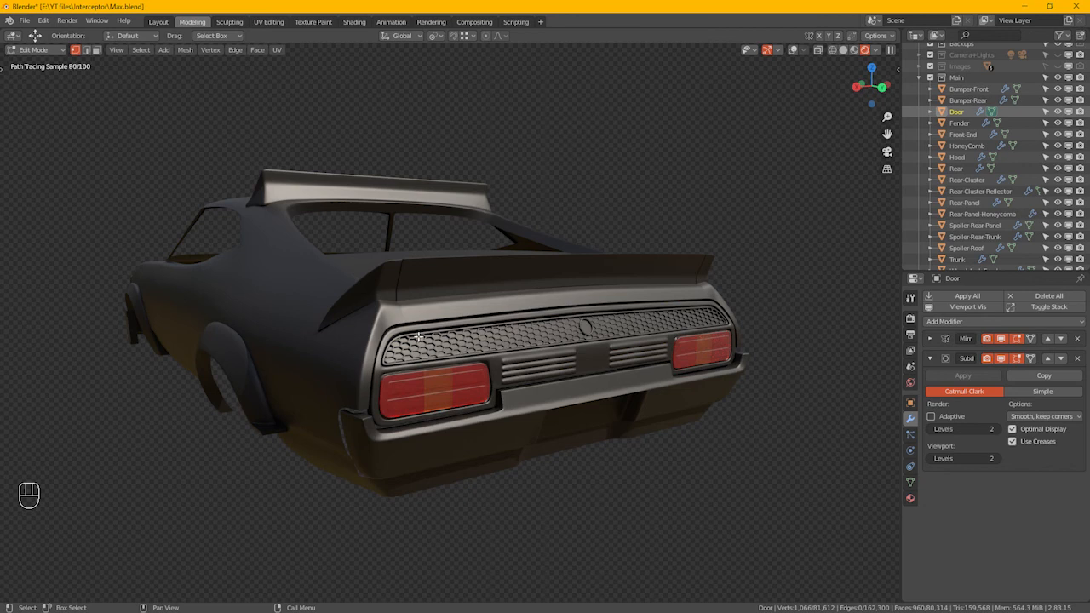
pyautogui.click(856, 51)
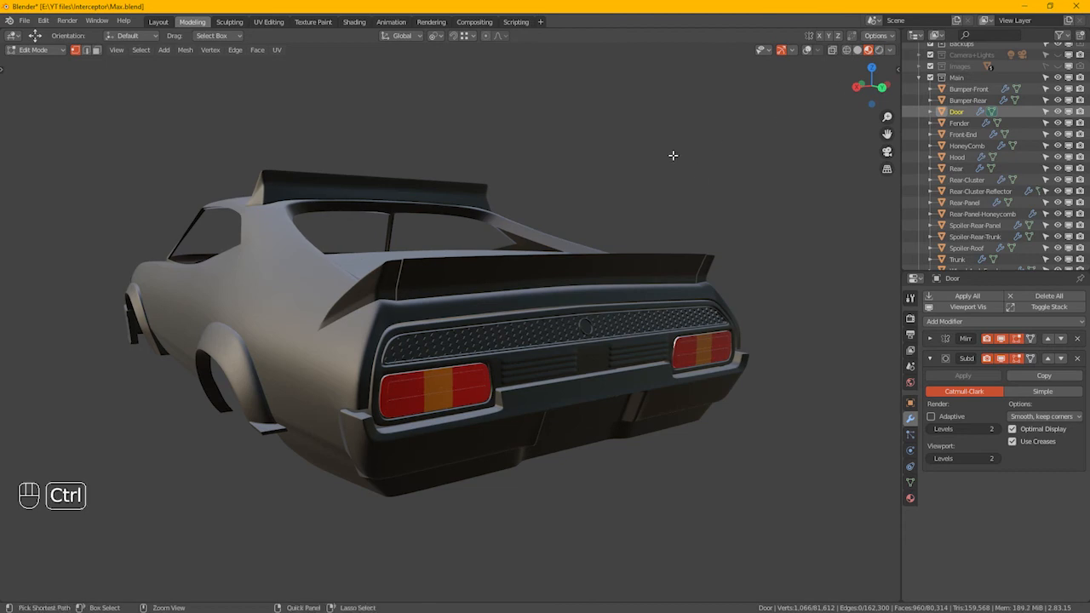
pyautogui.hotkey('ctrl', 's')
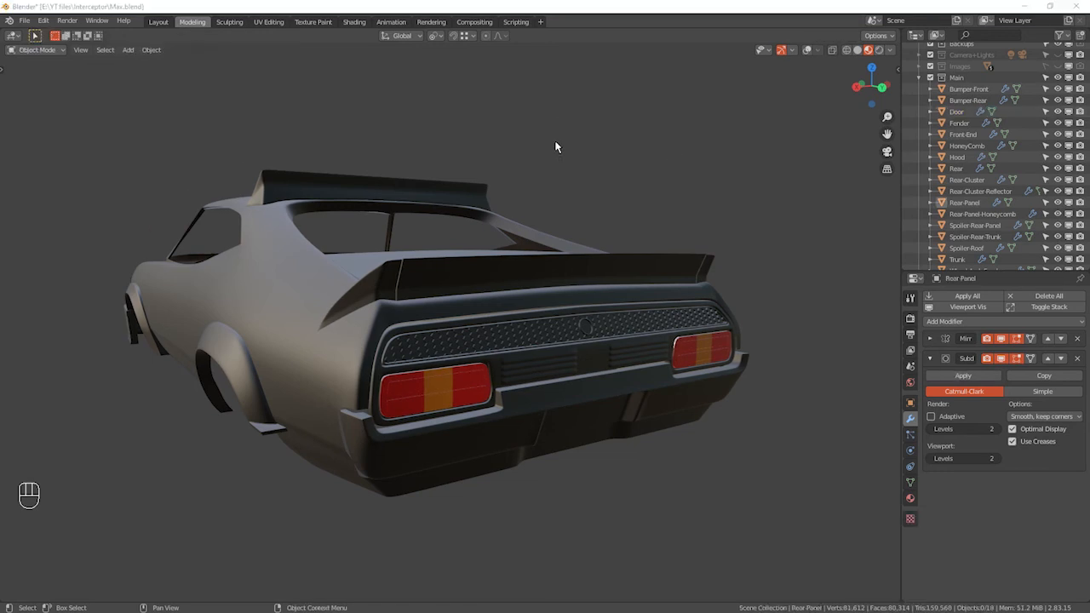
# - Leave Edit Mode on the door, select the Rear-Panel object and show it in back orthographic view with viewport overlays on
pyautogui.press('Tab')
pyautogui.keyDown('alt'); pyautogui.moveTo(535, 199); pyautogui.dragTo(260, 403, button='middle'); pyautogui.keyUp('alt')
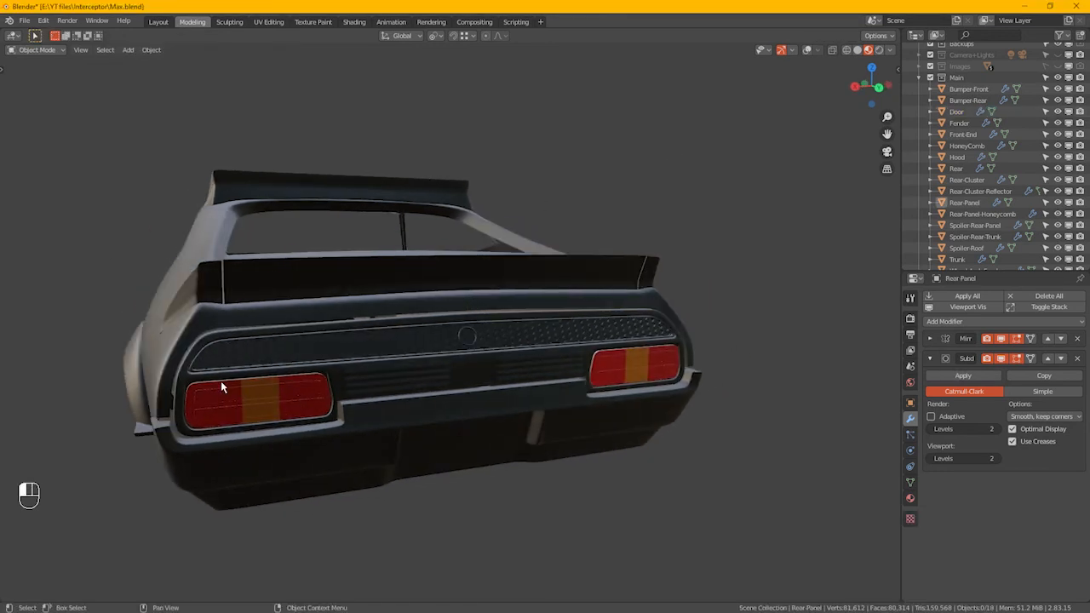
pyautogui.click(221, 387)
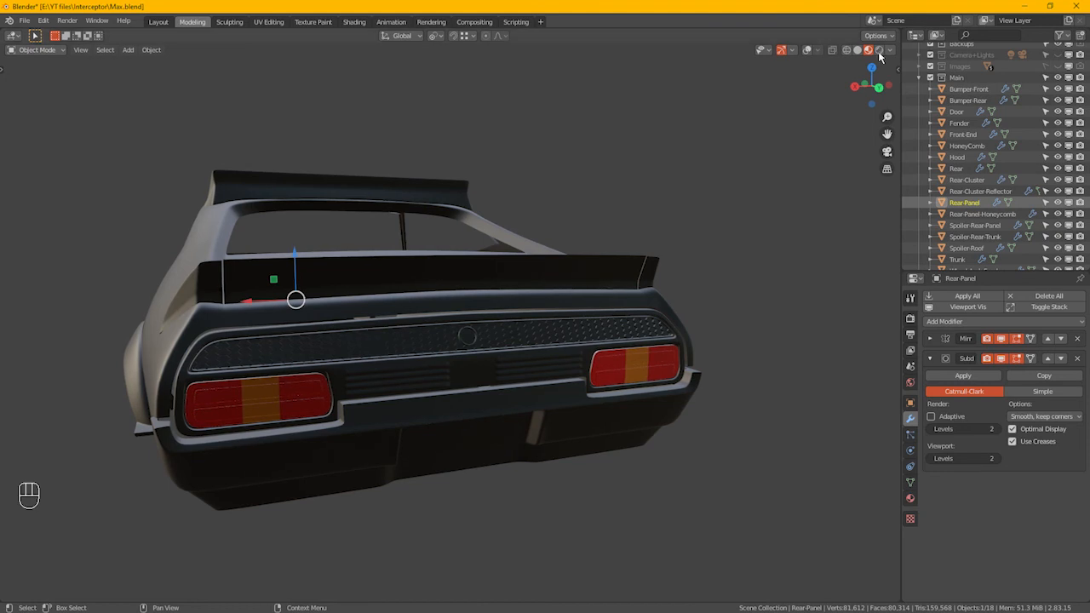
pyautogui.click(809, 50)
pyautogui.moveTo(397, 264); pyautogui.dragTo(426, 250, button='middle')
pyautogui.press('ctrl+KP_1')
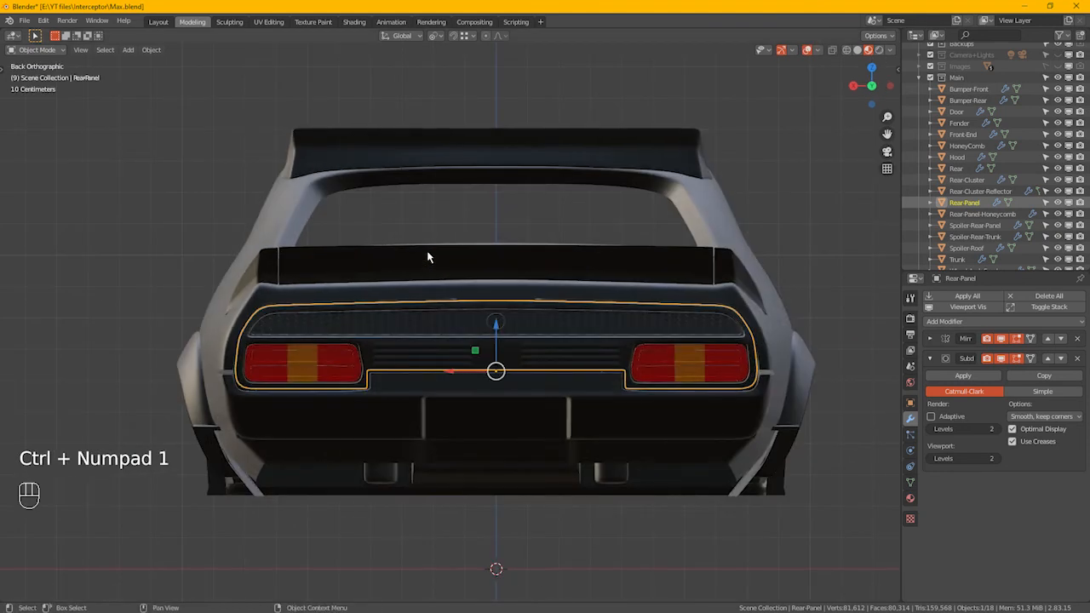
# - Open the rear panel in Edit Mode around the left light opening, using solid shading with X-ray on
pyautogui.scroll(8, 261, 353)
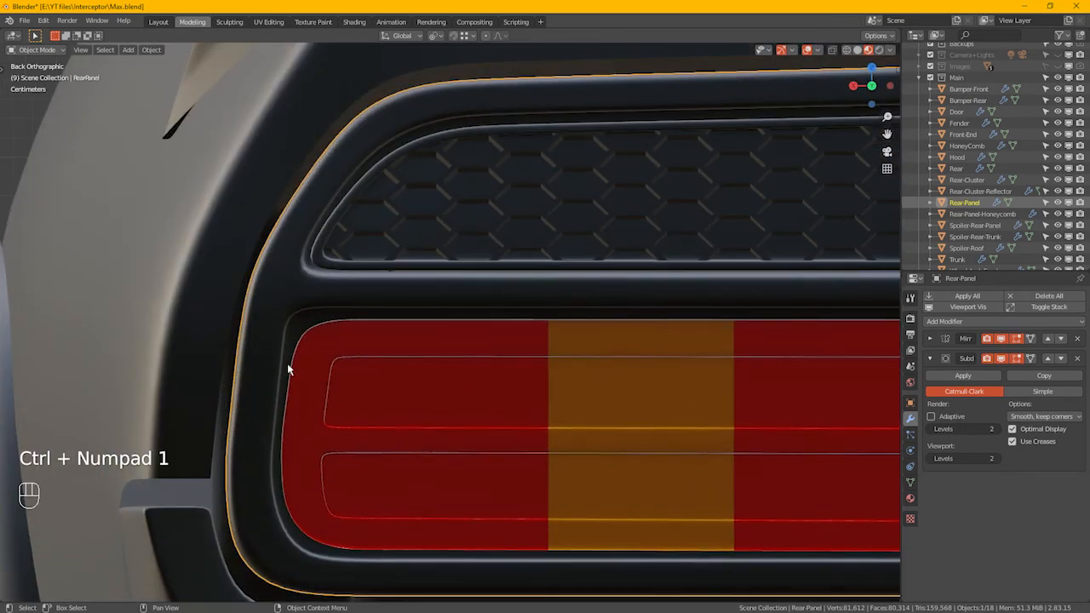
pyautogui.scroll(2, 301, 323)
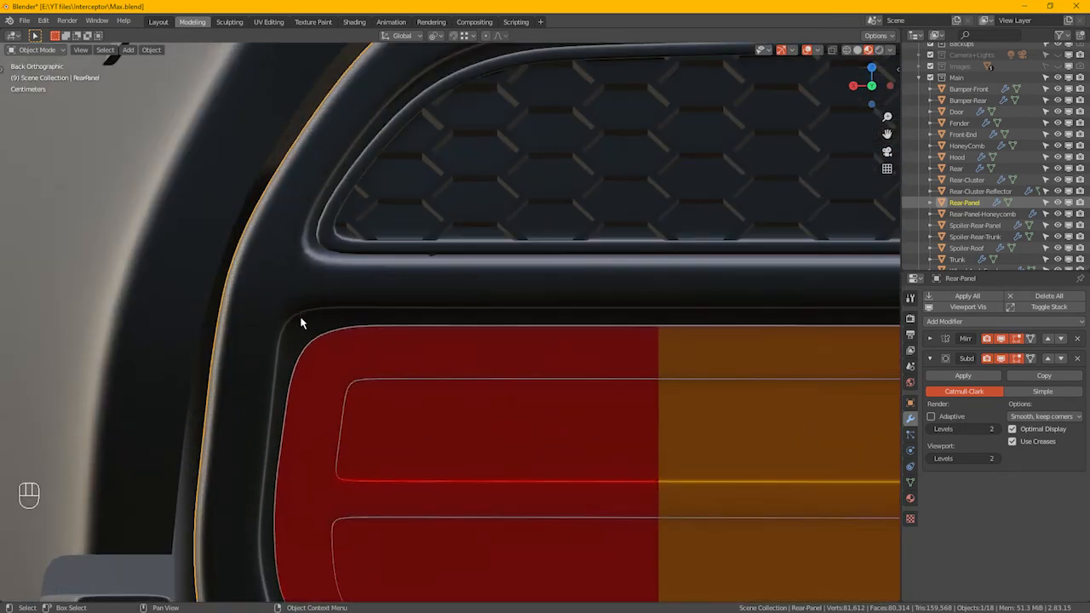
pyautogui.press('Tab')
pyautogui.hotkey('alt', 'z')
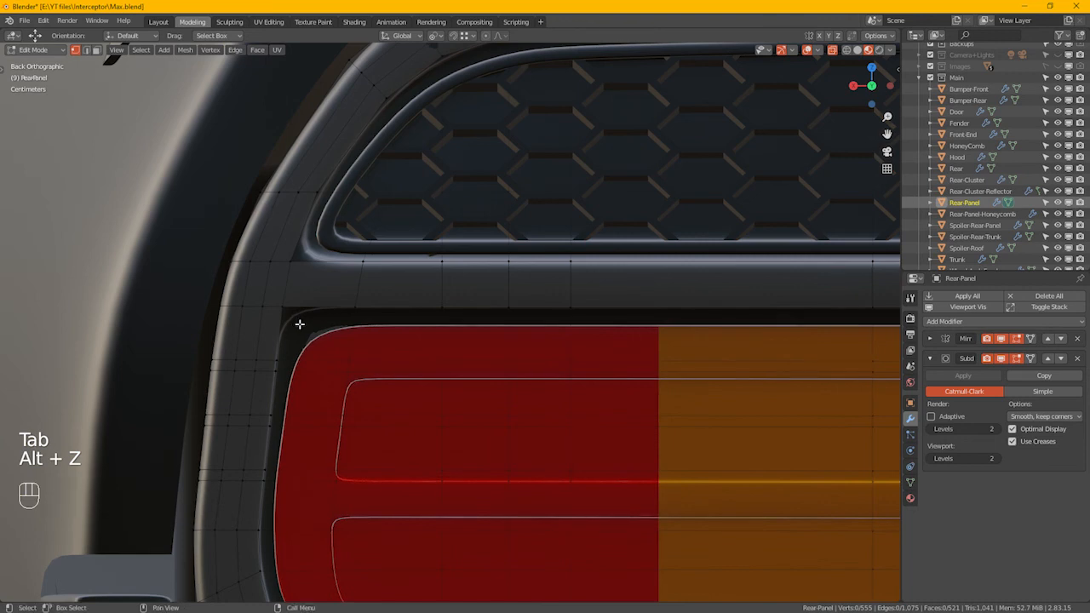
pyautogui.hotkey('alt', 'z')
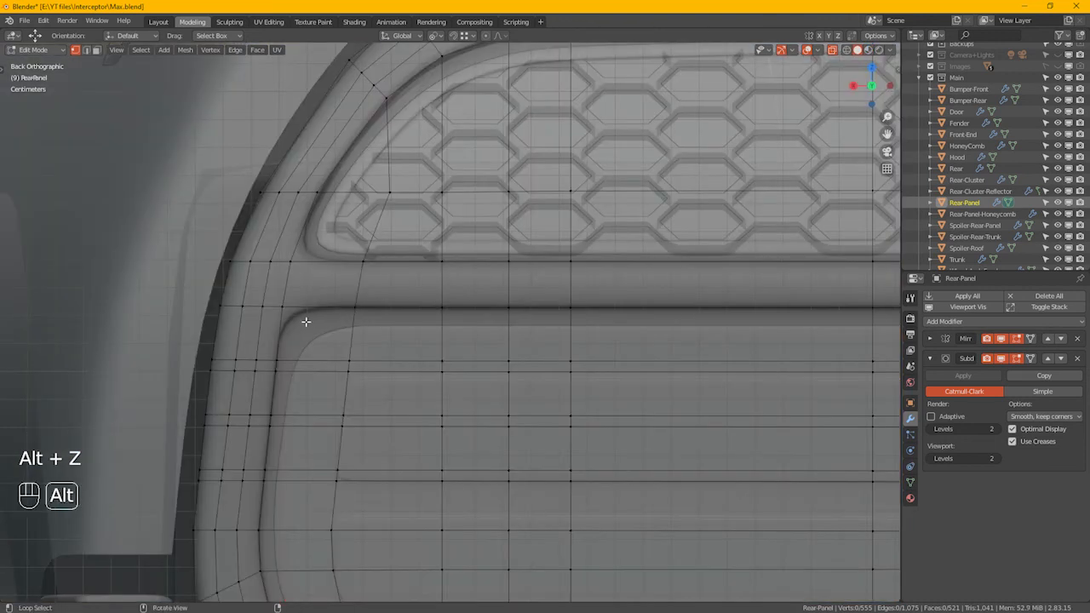
# - Round the light opening's upper outer corner by edge-sliding its vertices 0.265 and -0.098, and moving those just below -0.000352 m in X
pyautogui.moveTo(298, 318); pyautogui.dragTo(276, 290)
pyautogui.scroll(3, 285, 319)
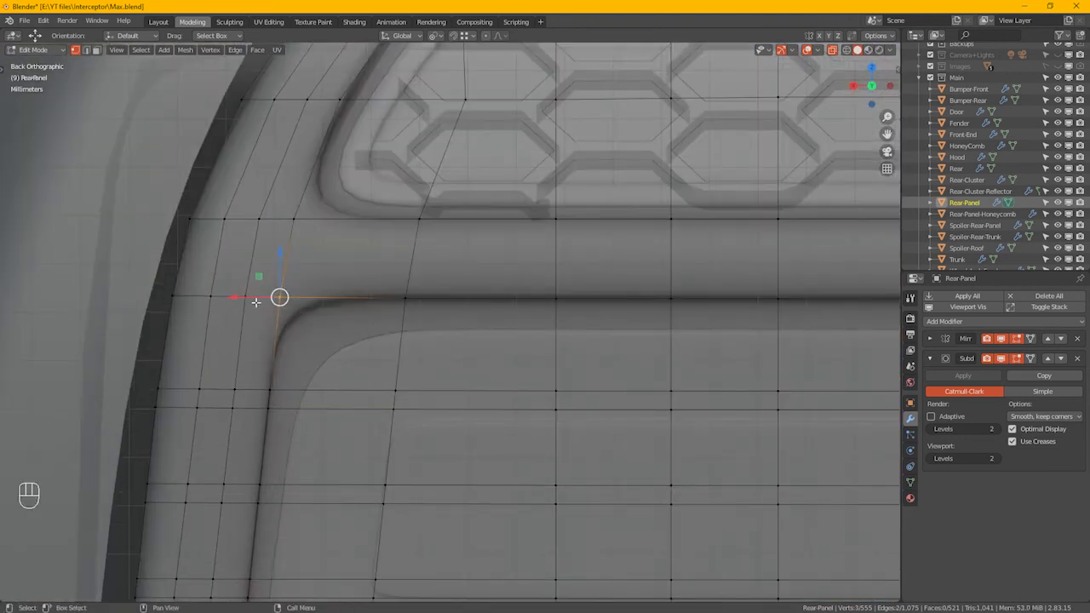
pyautogui.press('g')
pyautogui.press('g')
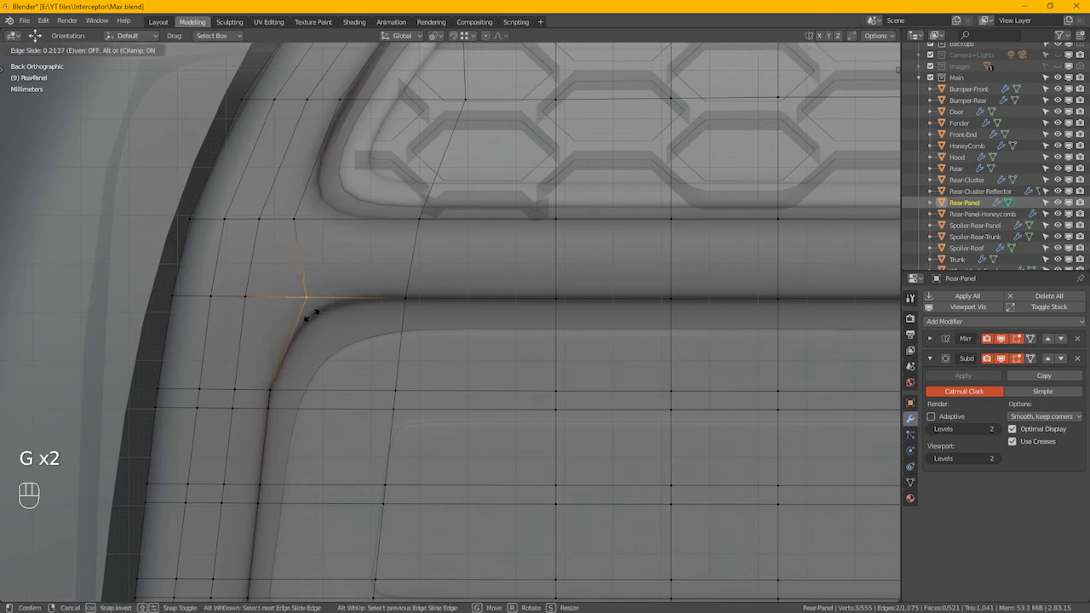
pyautogui.click(318, 316)
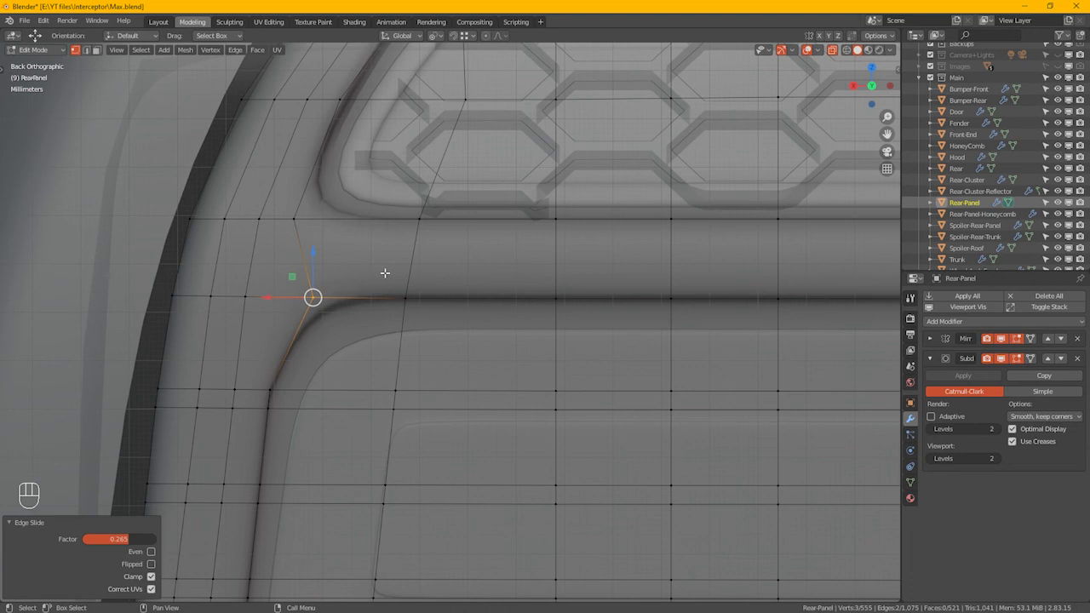
pyautogui.press('g')
pyautogui.press('g')
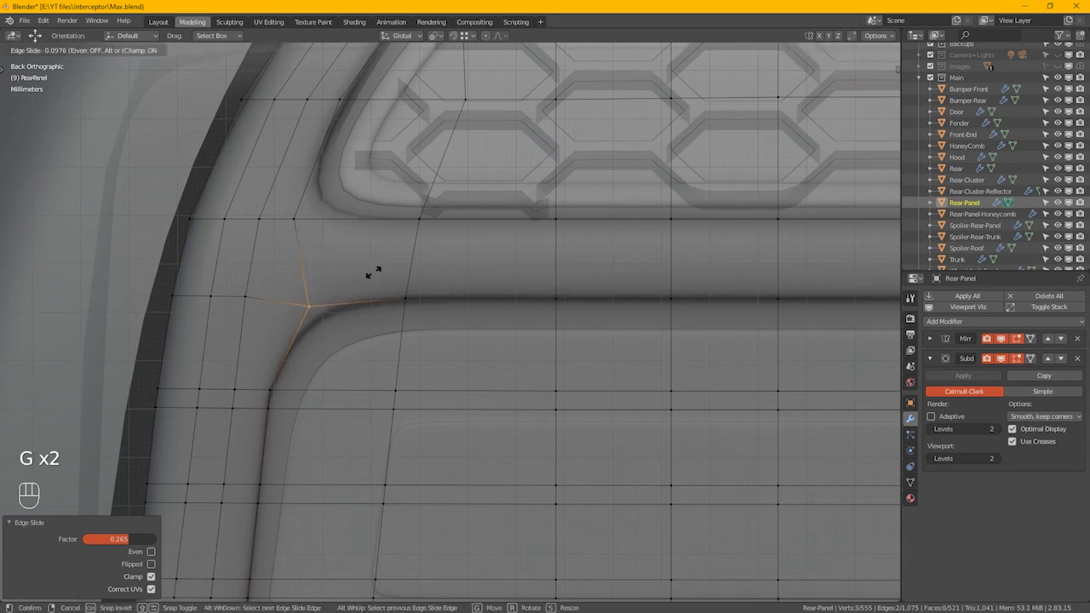
pyautogui.click(378, 276)
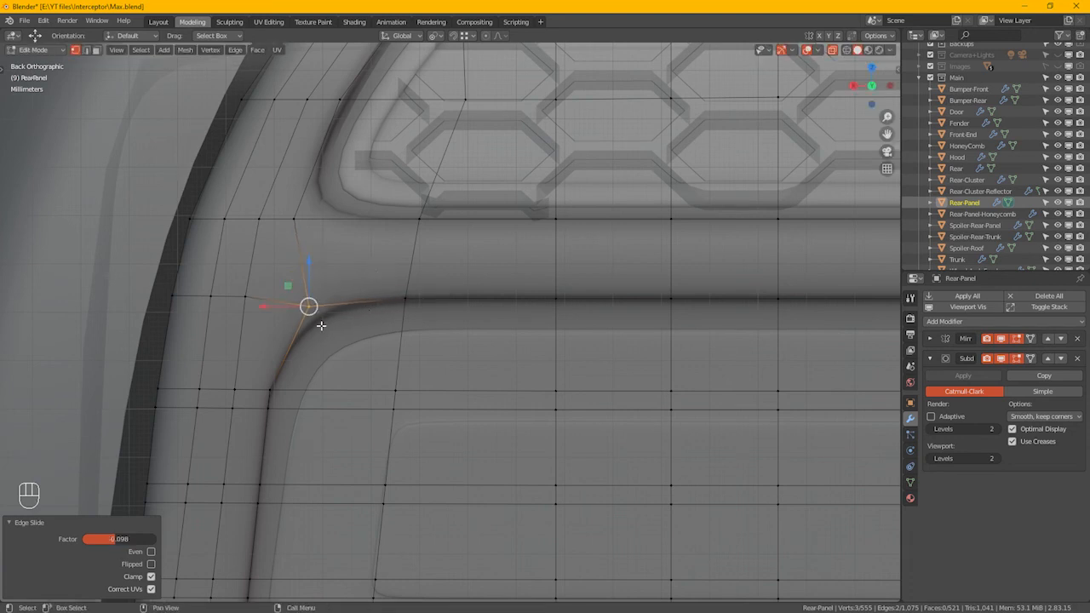
pyautogui.moveTo(253, 369); pyautogui.dragTo(242, 394)
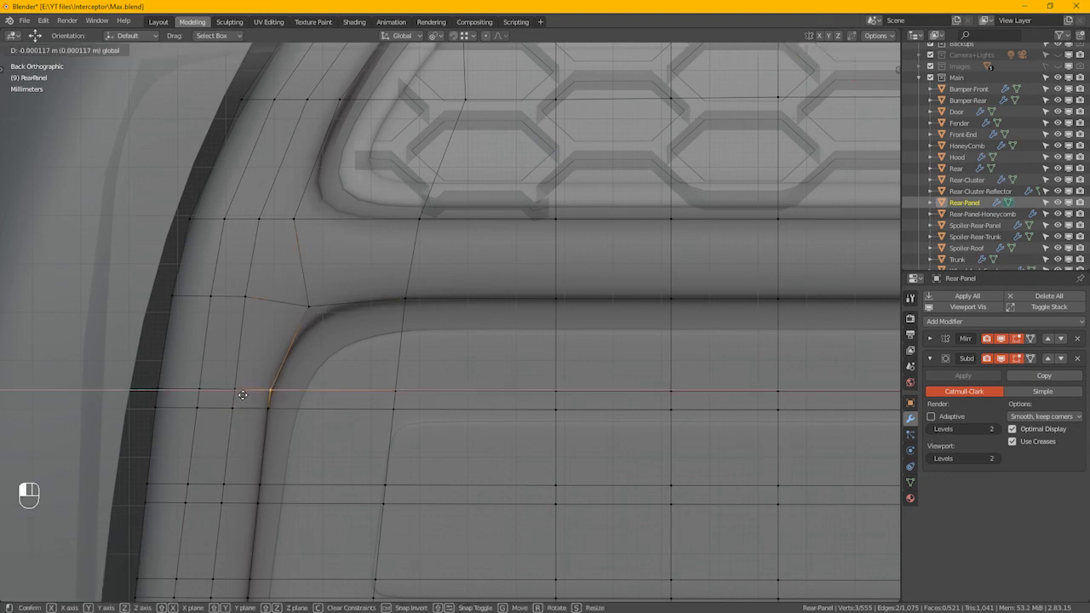
pyautogui.click(244, 394)
# - Edge-slide the vertices at the light opening's upper inner corner toward the opening by a factor of -0.164
pyautogui.scroll(-4, 403, 346)
pyautogui.keyDown('shift'); pyautogui.moveTo(438, 430); pyautogui.dragTo(339, 340, button='middle'); pyautogui.keyUp('shift')
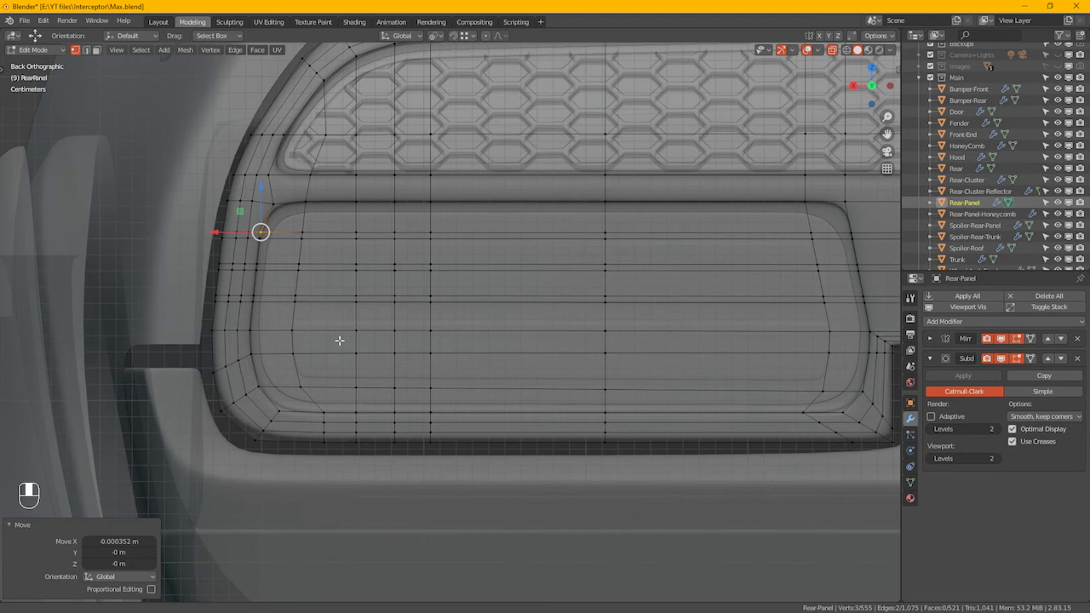
pyautogui.scroll(2, 528, 357)
pyautogui.scroll(2, 450, 279)
pyautogui.scroll(2, 408, 236)
pyautogui.moveTo(385, 214); pyautogui.dragTo(436, 252)
pyautogui.press('g')
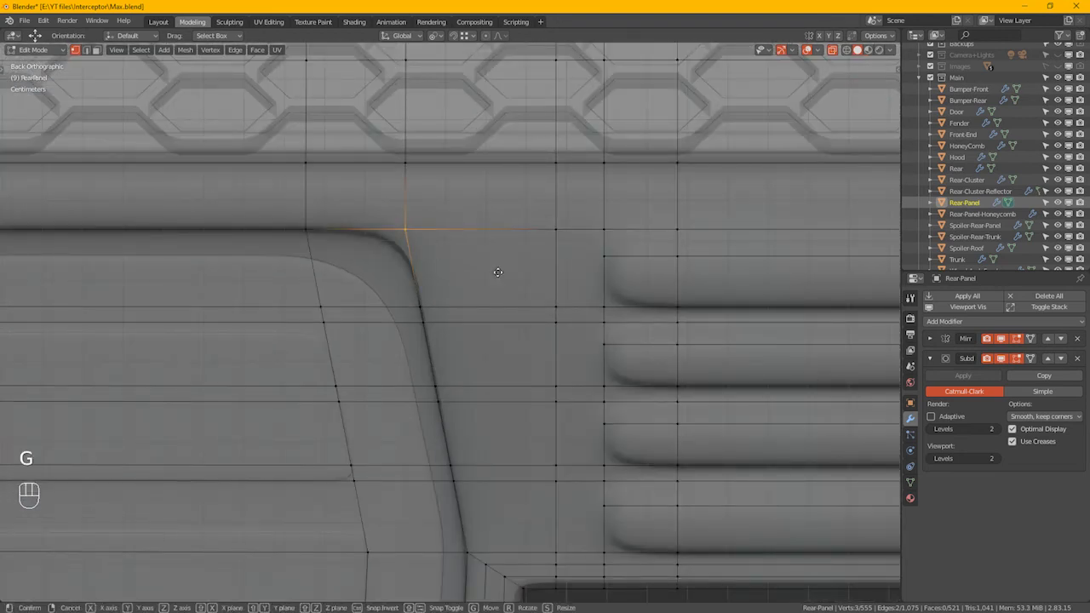
pyautogui.press('g')
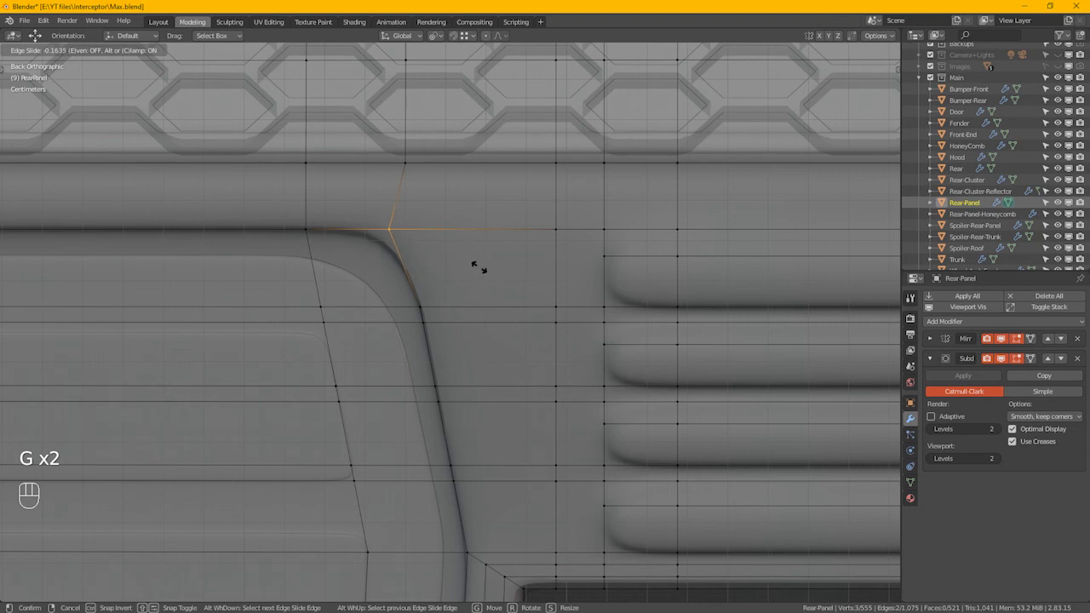
pyautogui.click(478, 267)
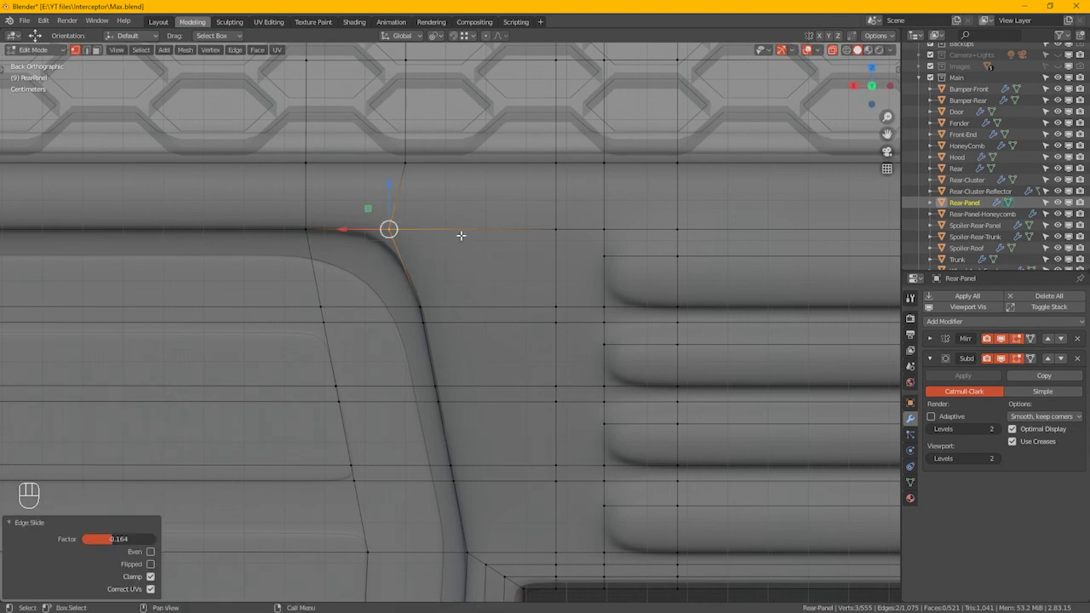
# - Refine the upper inner corner vertices of the light opening with two further edge slides, by factors 0.141 and -0.150
pyautogui.press('g')
pyautogui.press('g')
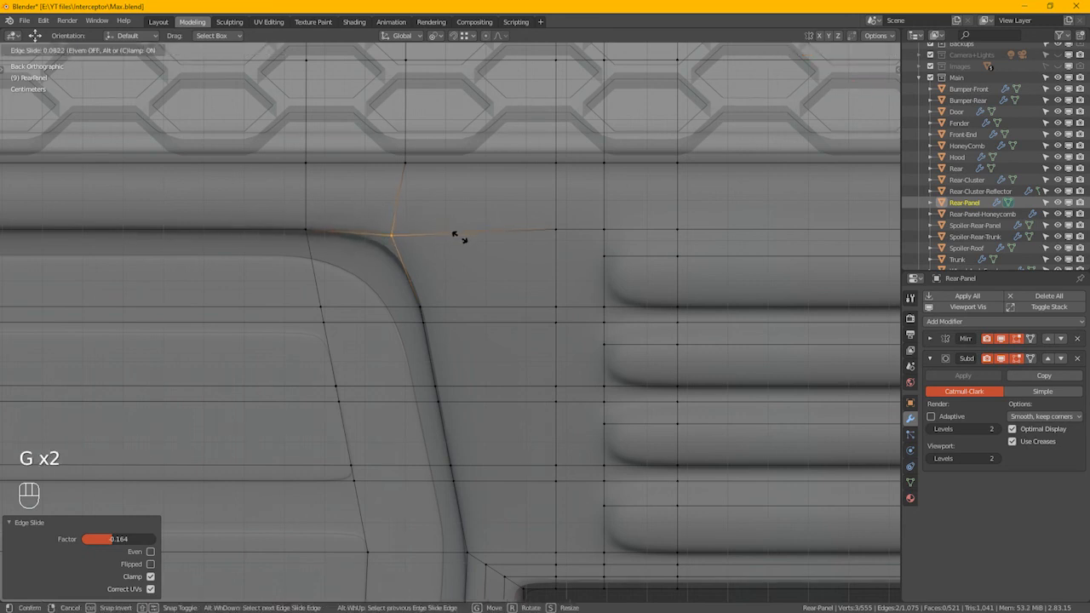
pyautogui.click(461, 238)
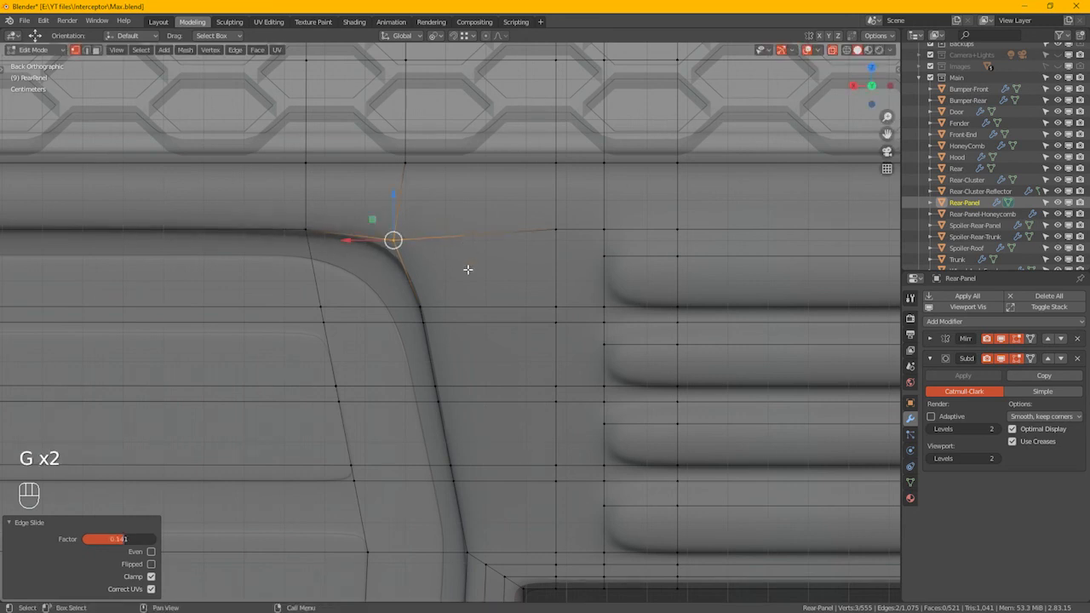
pyautogui.press('g')
pyautogui.press('g')
pyautogui.click(457, 264)
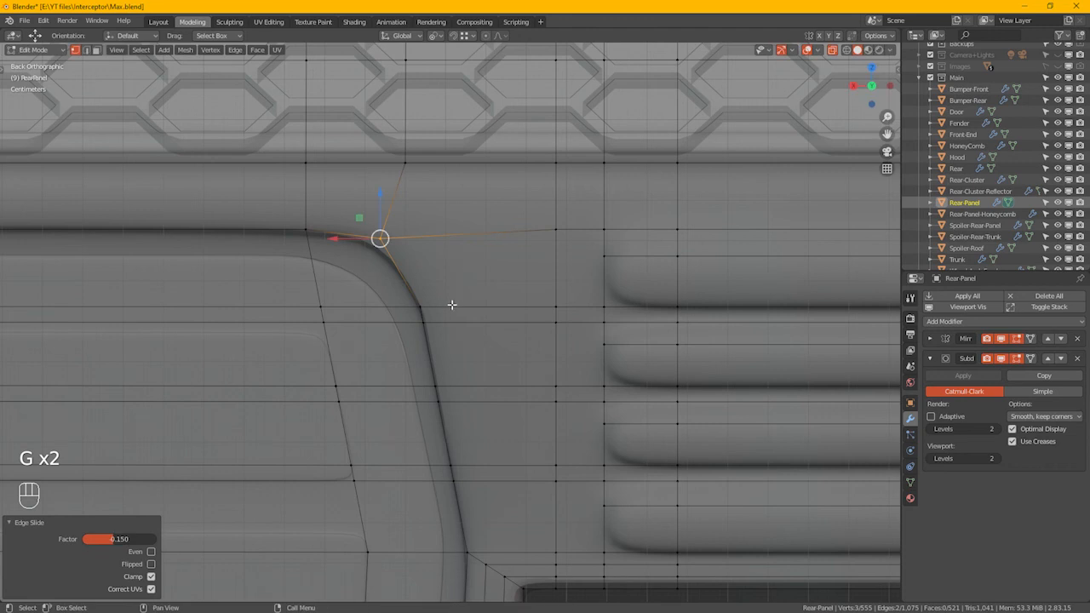
# - Move the upper vertices on the light opening's inner side edge along X toward the opening to smooth the corner curve
pyautogui.click(422, 315)
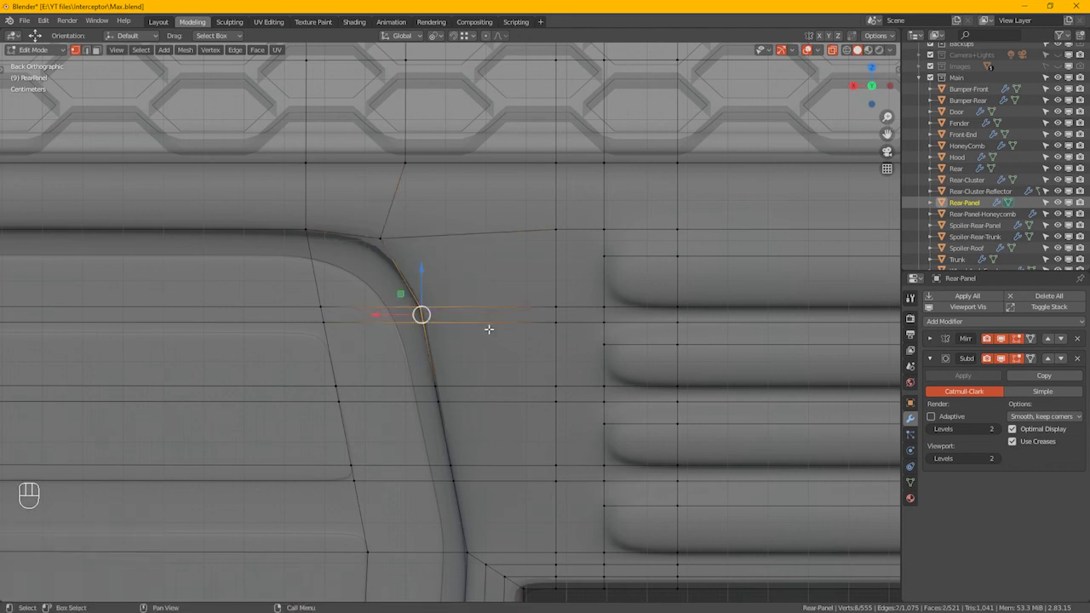
pyautogui.press('g')
pyautogui.press('x')
pyautogui.click(453, 309)
pyautogui.moveTo(457, 298); pyautogui.dragTo(401, 320)
pyautogui.press('g')
pyautogui.press('x')
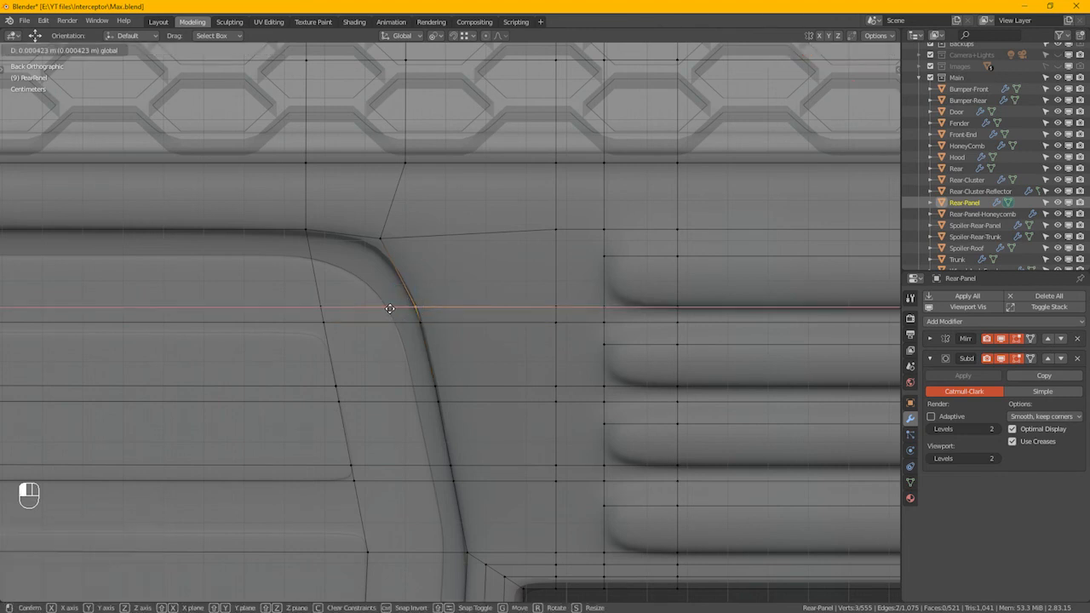
pyautogui.click(391, 305)
pyautogui.moveTo(467, 292); pyautogui.dragTo(395, 328)
pyautogui.press('g')
pyautogui.press('x')
pyautogui.click(390, 317)
pyautogui.moveTo(442, 291); pyautogui.dragTo(396, 311)
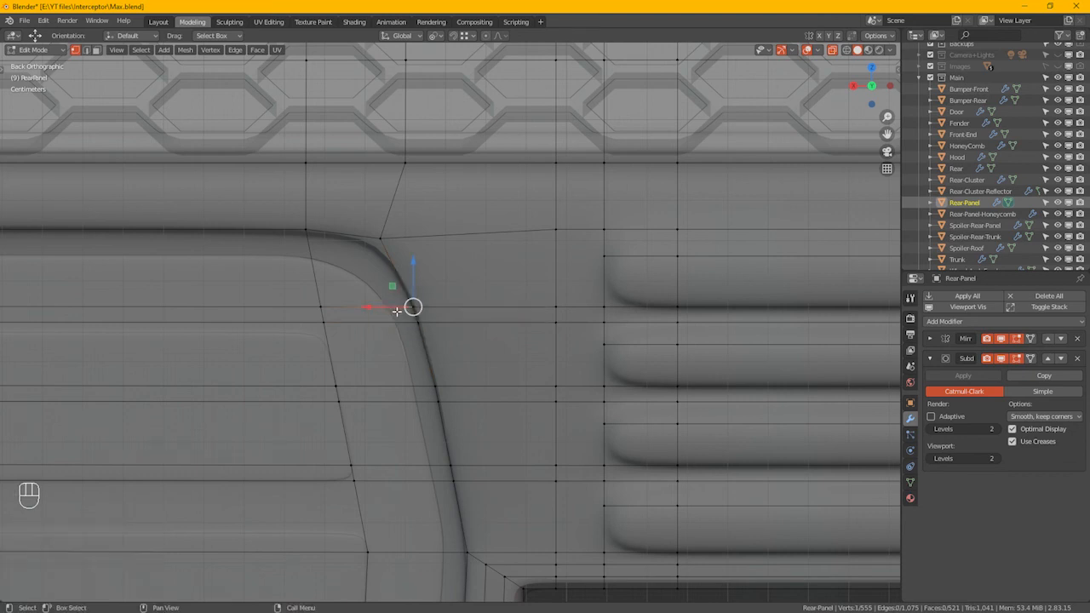
# - Move the vertices just below the light opening's upper outer corner by -0.000163 m along X
pyautogui.scroll(-2, 397, 311)
pyautogui.scroll(-2, 221, 382)
pyautogui.scroll(-2, 567, 314)
pyautogui.scroll(-1, 349, 304)
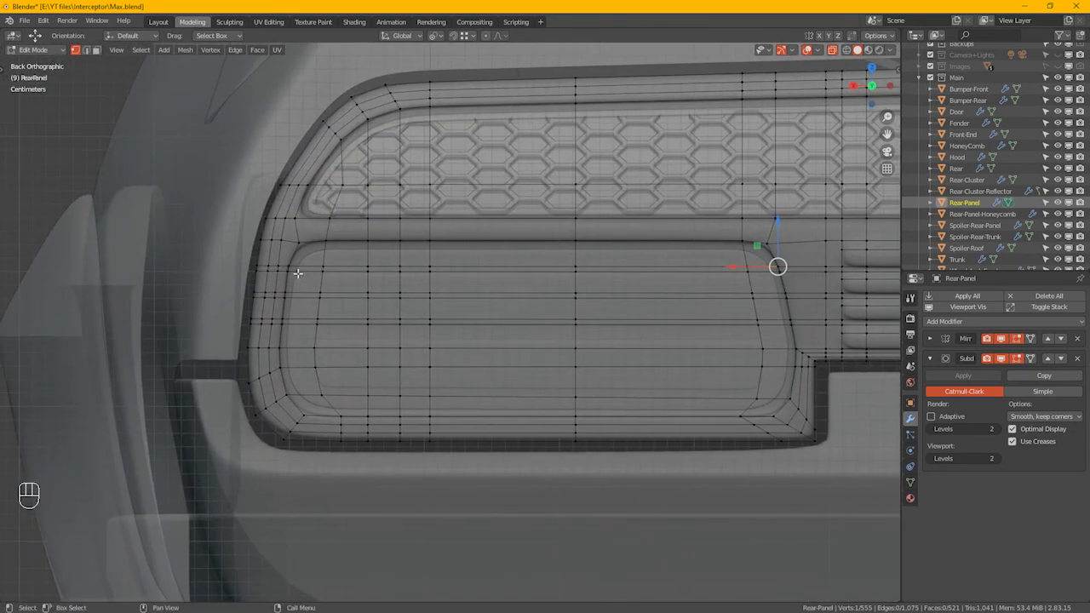
pyautogui.scroll(4, 302, 269)
pyautogui.click(302, 281)
pyautogui.scroll(4, 293, 285)
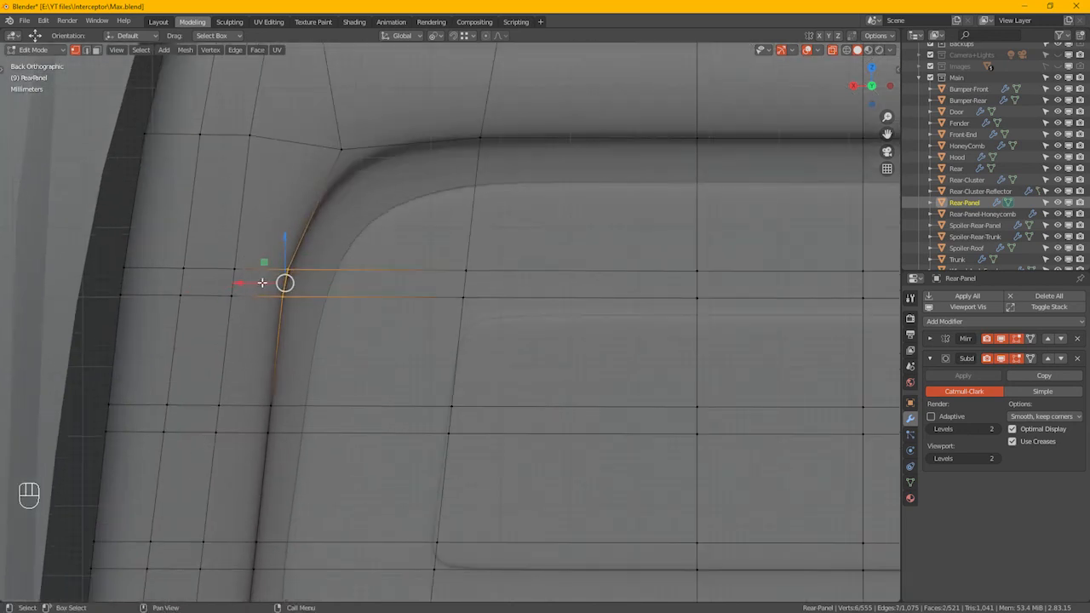
pyautogui.moveTo(262, 282); pyautogui.dragTo(274, 275)
pyautogui.click(291, 270)
# - Turn off X-ray, return to Object Mode and inspect the rear of the car in material preview with nothing selected
pyautogui.hotkey('alt', 'z')
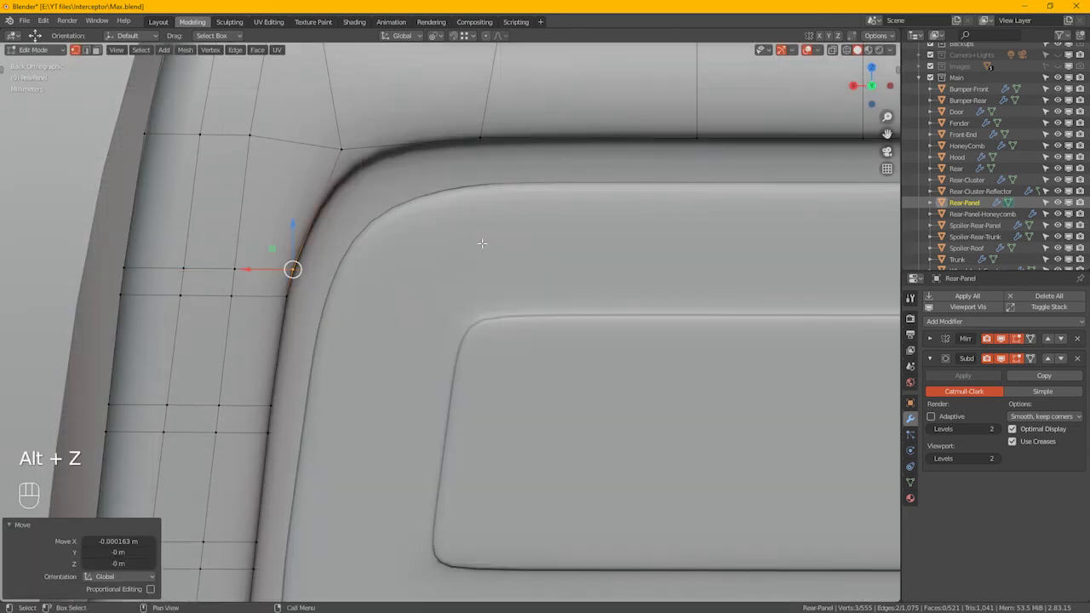
pyautogui.scroll(-5, 482, 244)
pyautogui.press('Tab')
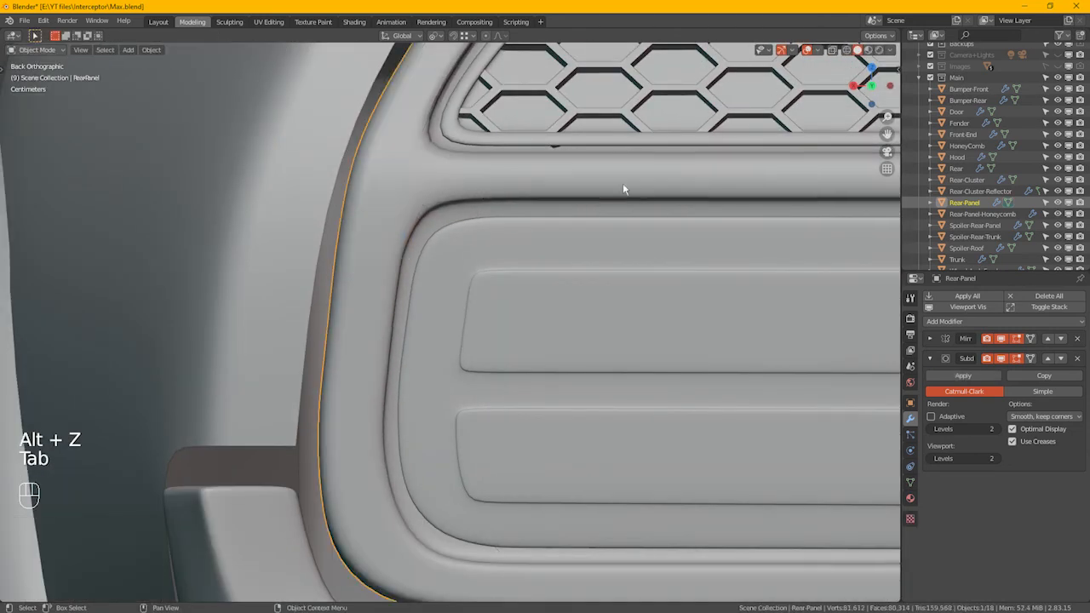
pyautogui.click(868, 50)
pyautogui.scroll(-3, 587, 272)
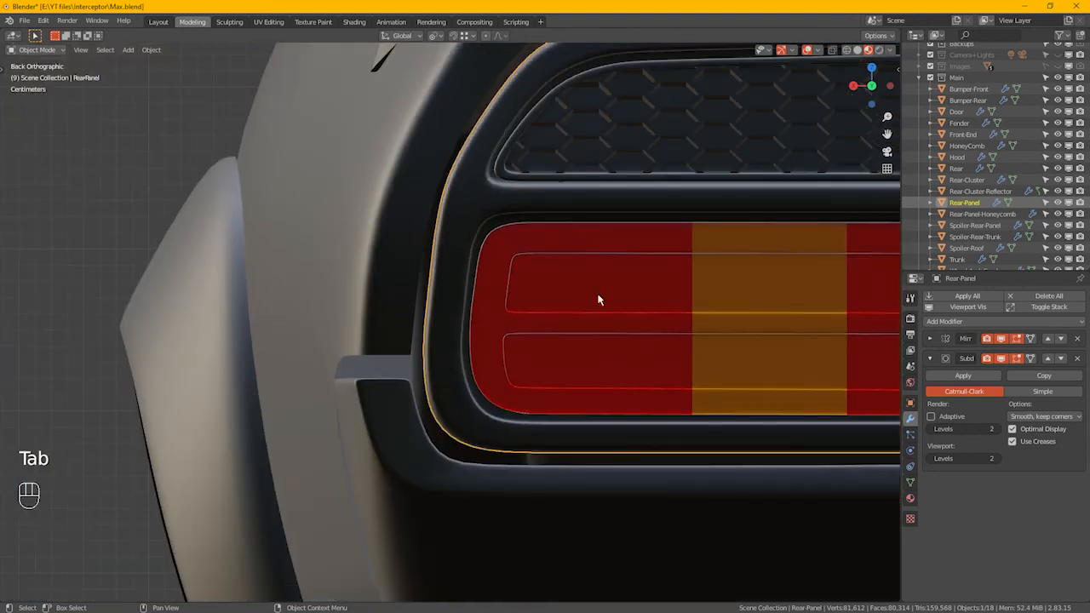
pyautogui.scroll(-3, 471, 301)
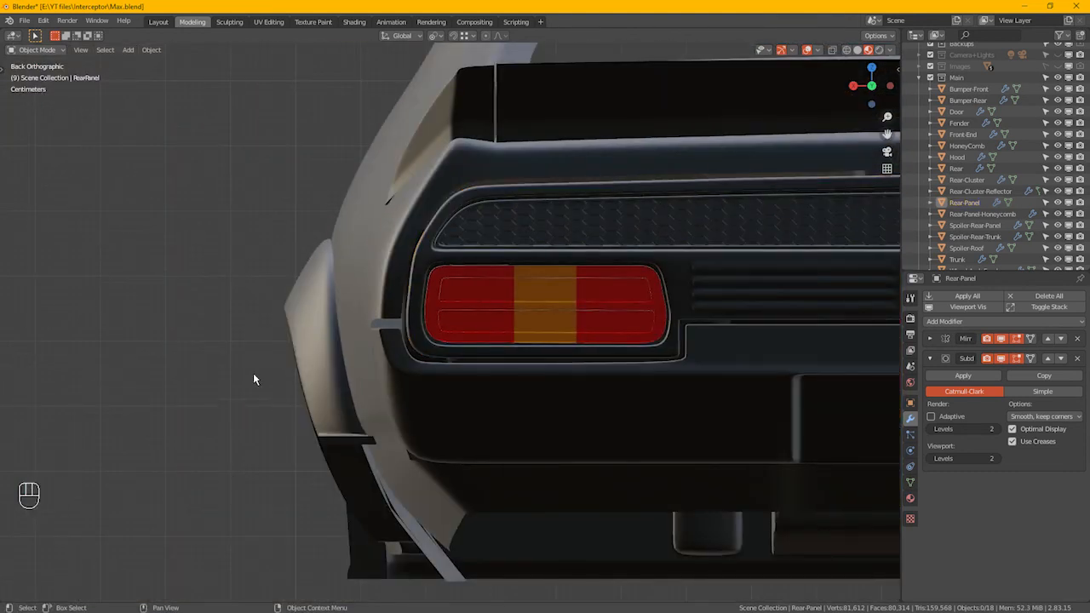
pyautogui.scroll(-6, 253, 373)
pyautogui.keyDown('alt'); pyautogui.moveTo(355, 367); pyautogui.dragTo(517, 373); pyautogui.keyUp('alt')
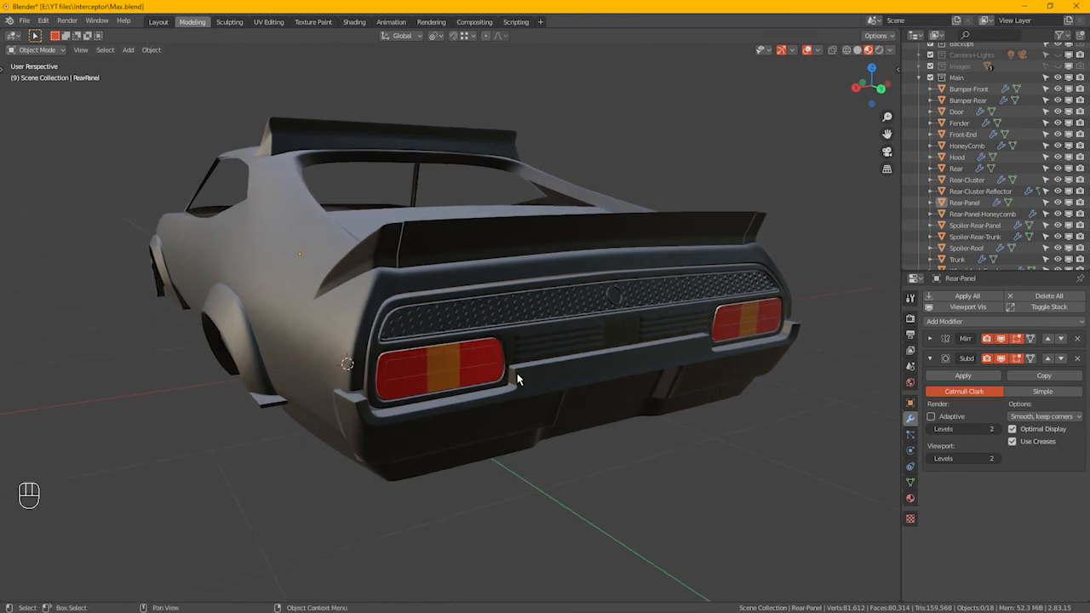